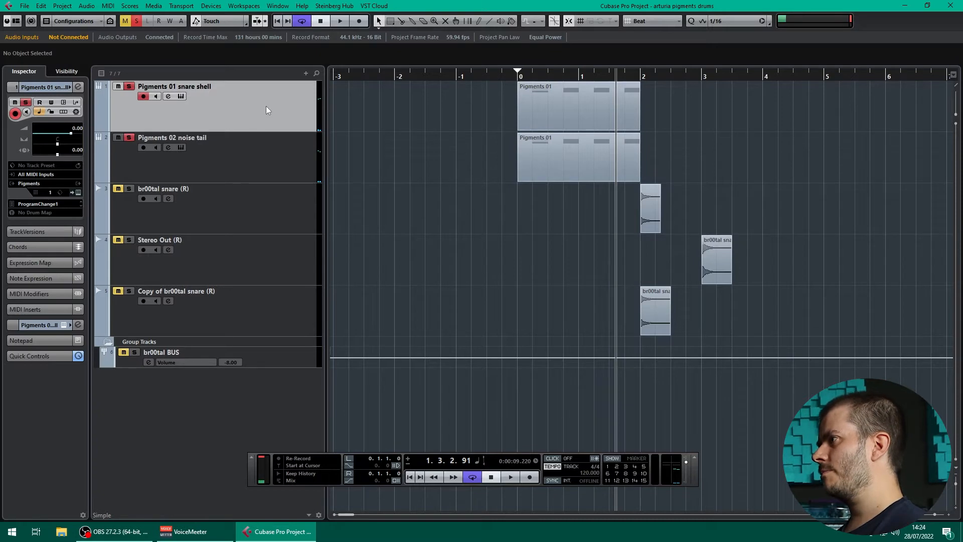
Step: Open the Pigments instrument of the snare shell track and show its synth engines together with the envelopes
left_click(78, 193)
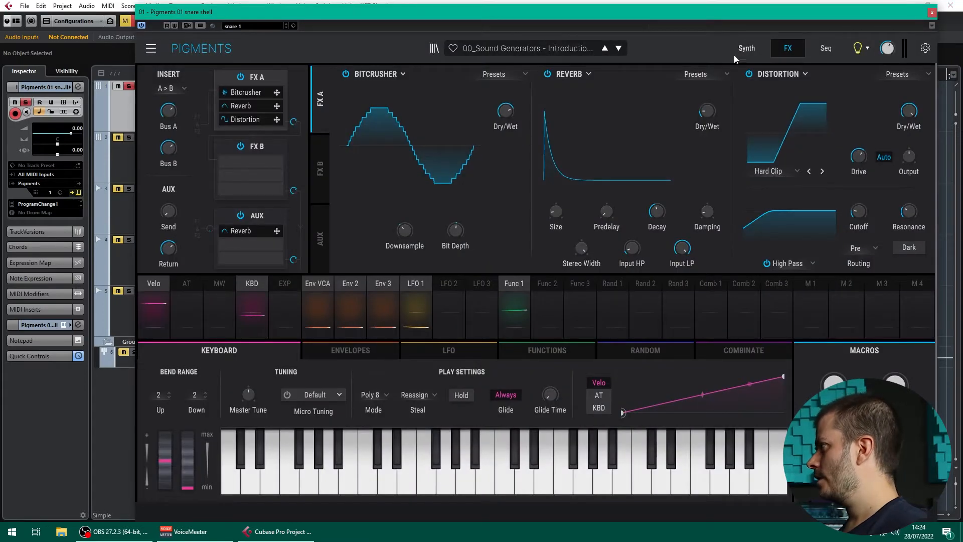
left_click(750, 50)
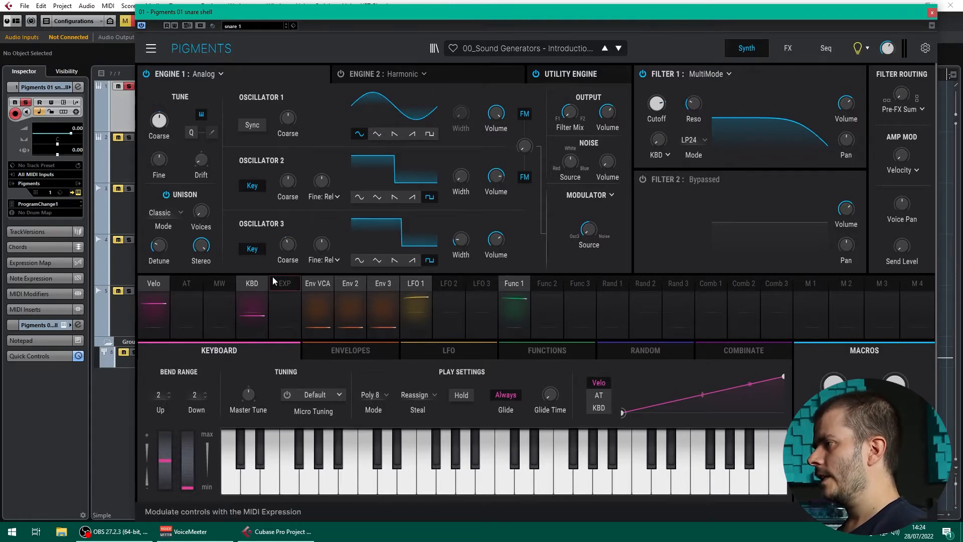
left_click(328, 350)
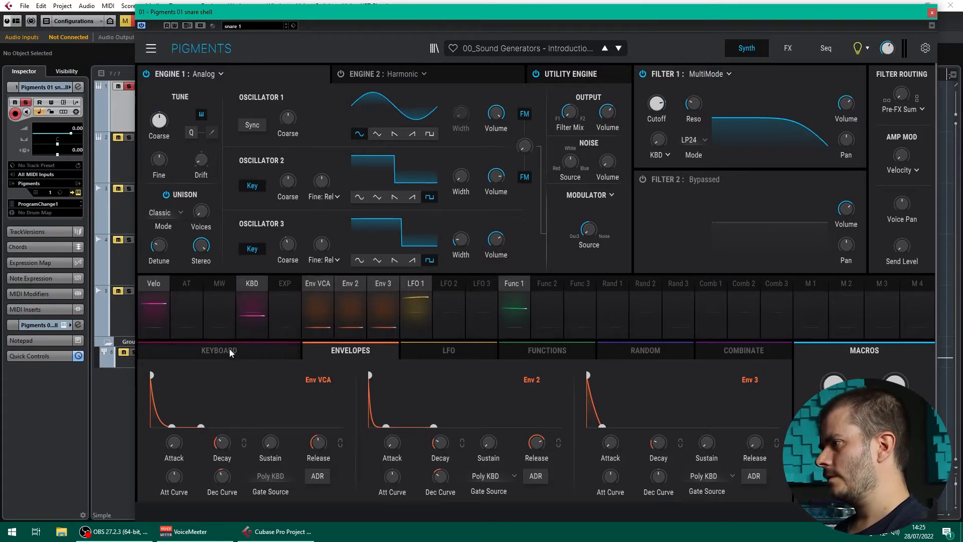
Step: Start project playback and audition the Env VCA decay by lengthening it to 2.73 s and shortening it back to about 221 ms
left_click_drag(231, 12, 258, 175)
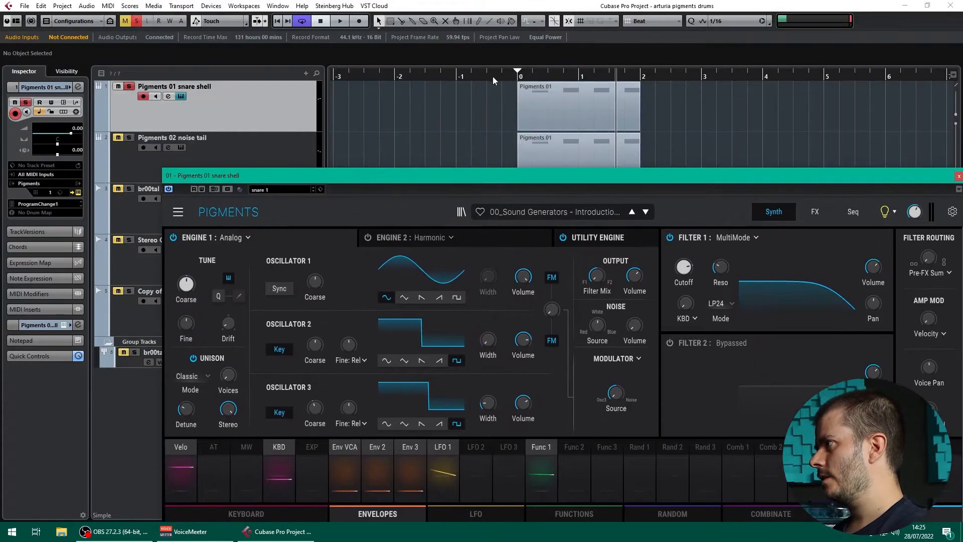
key("space")
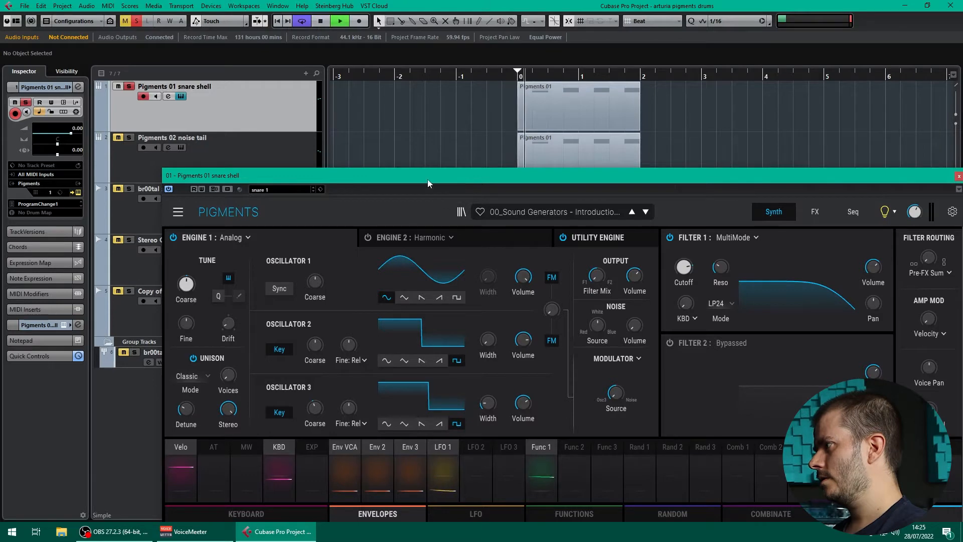
left_click_drag(427, 179, 402, 28)
mouse_move(237, 449)
scroll(238, 448, "up", 5)
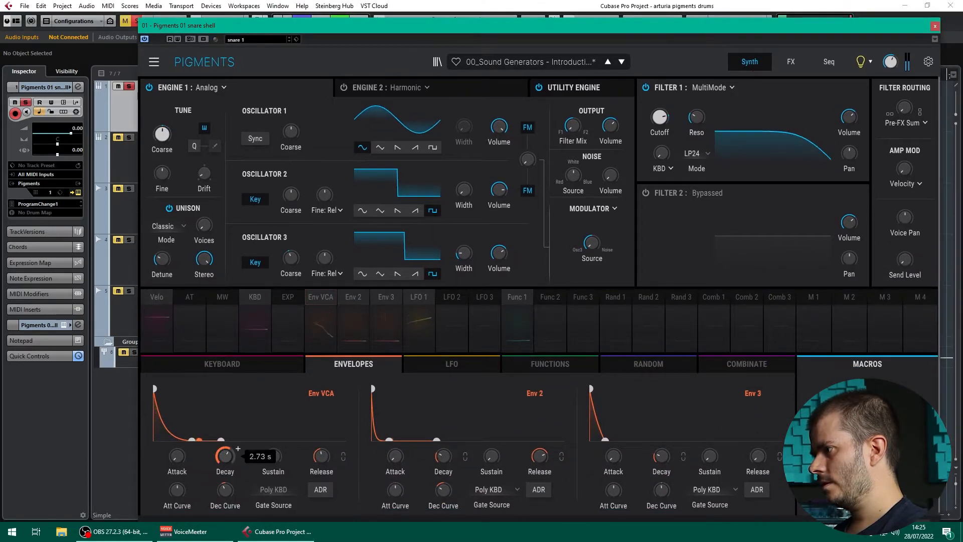
scroll(238, 448, "down", 5)
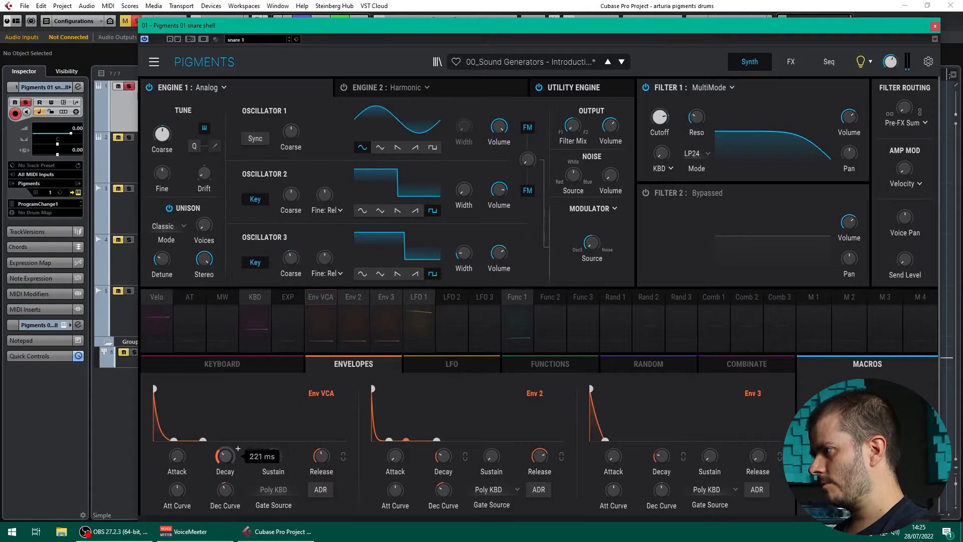
scroll(238, 449, "up", 1)
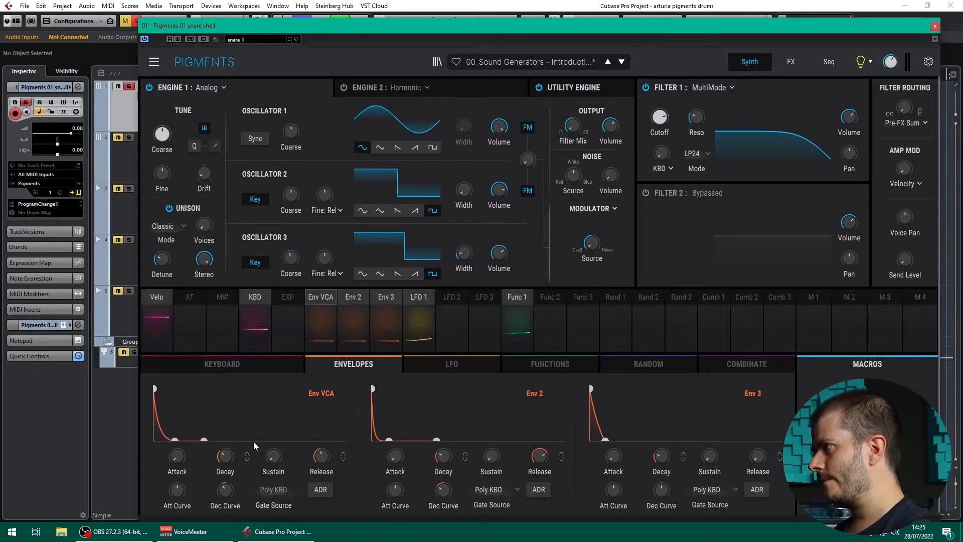
Step: Set the cycle range over the two-bar snare clips, from bar 0 to bar 2, keeping the Pigments controls accessible
left_click_drag(450, 31, 457, 173)
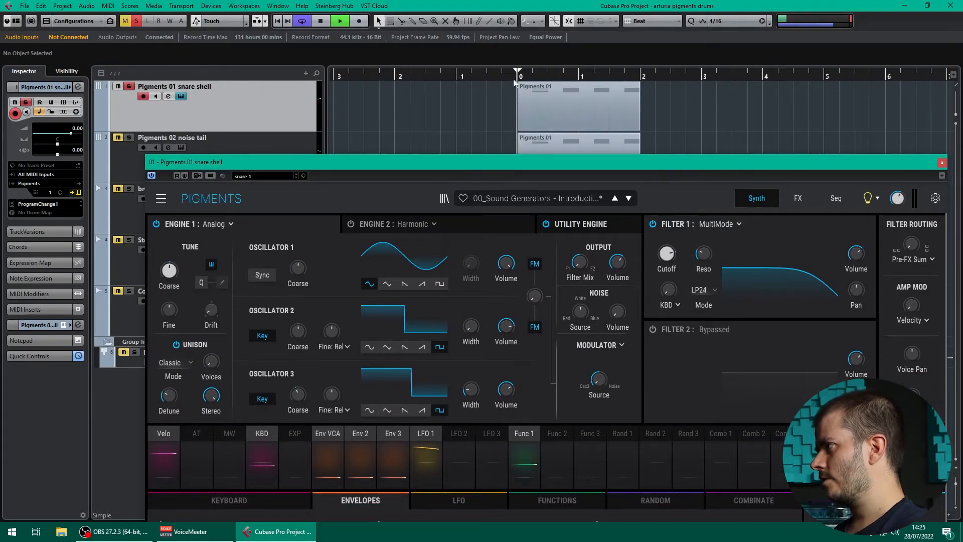
left_click_drag(518, 70, 629, 87)
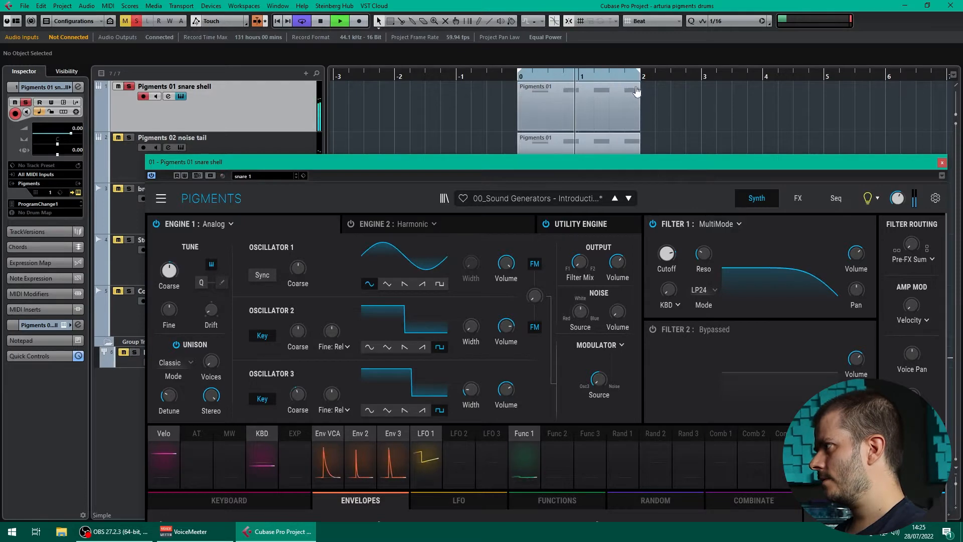
left_click_drag(423, 166, 424, 26)
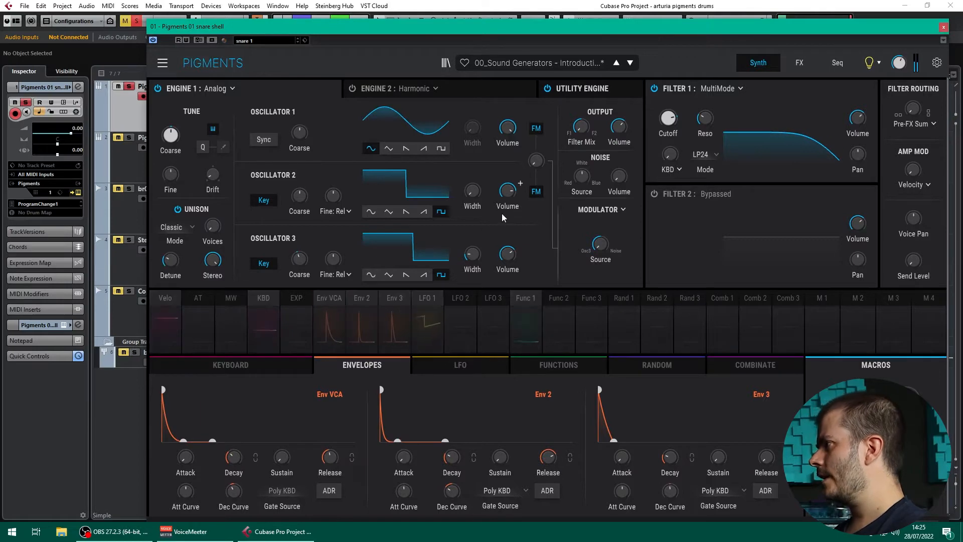
Step: Set Env 2's modulation of Engine 1's coarse tune to 0.44 and fine-tune Env 2's decay and decay curve
left_click(183, 128)
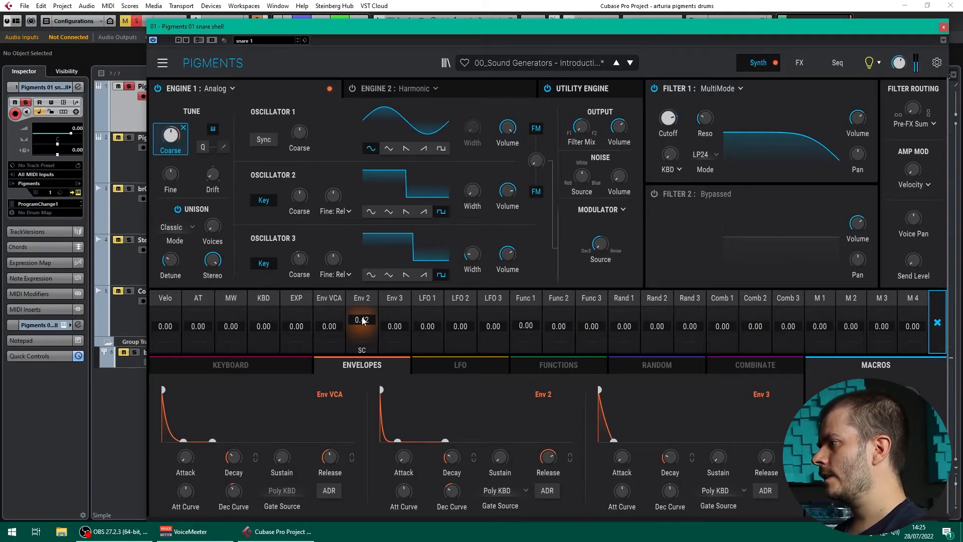
mouse_move(360, 322)
left_mouse_down()
mouse_move(360, 296)
mouse_move(360, 318)
left_mouse_up()
mouse_move(452, 460)
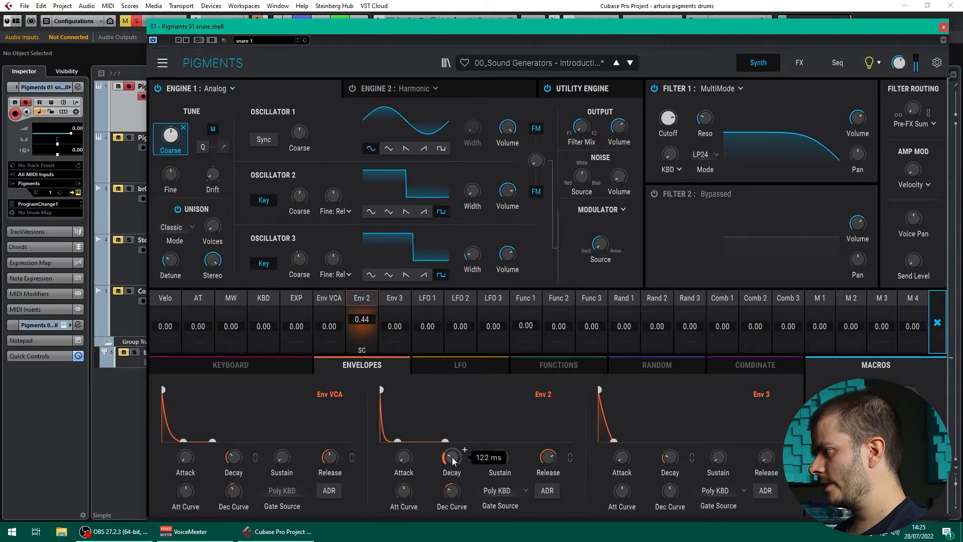
mouse_move(453, 460)
left_mouse_down()
mouse_move(452, 449)
mouse_move(453, 459)
left_mouse_up()
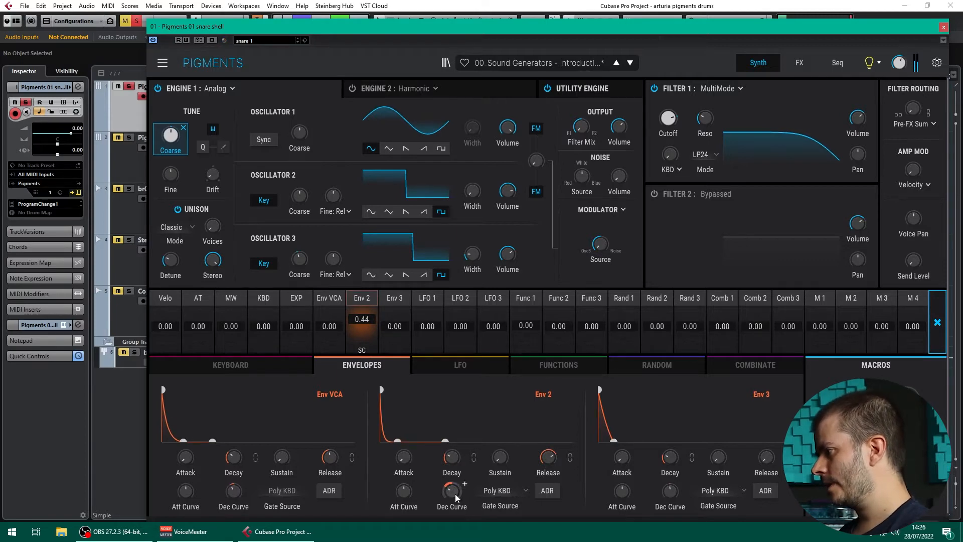
mouse_move(452, 493)
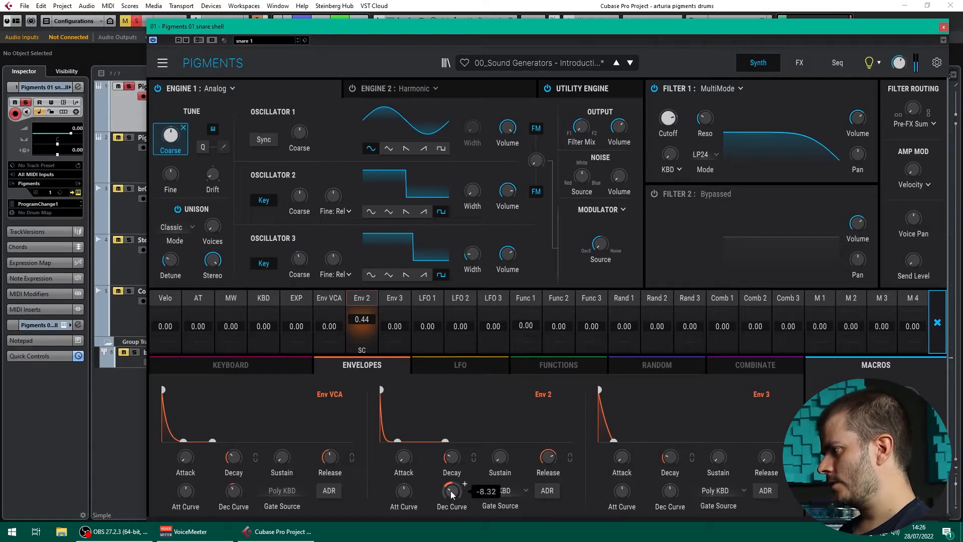
scroll(464, 484, "up", 3)
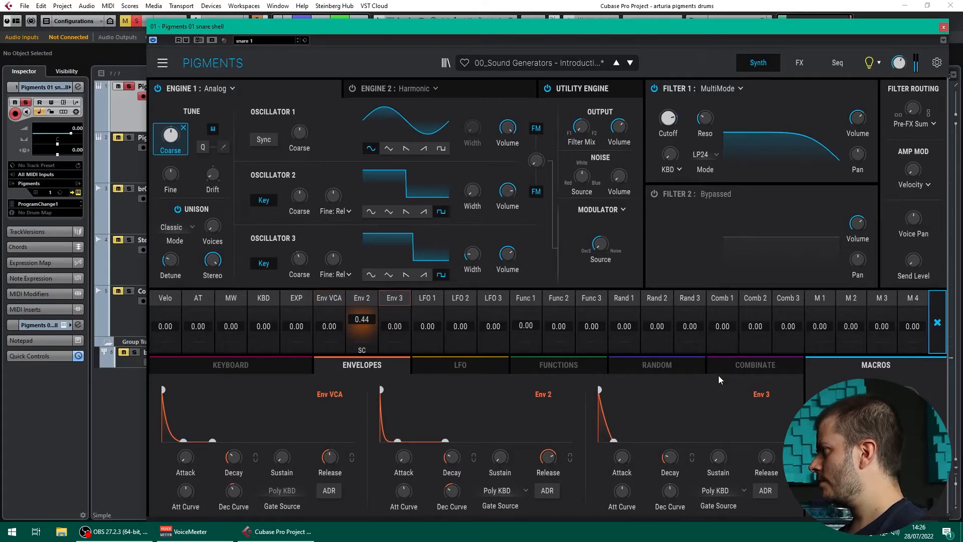
Step: Try sweeping Filter 1's cutoff up to 20000 Hz and back down, and try a different decay on Env 3
left_click(672, 116)
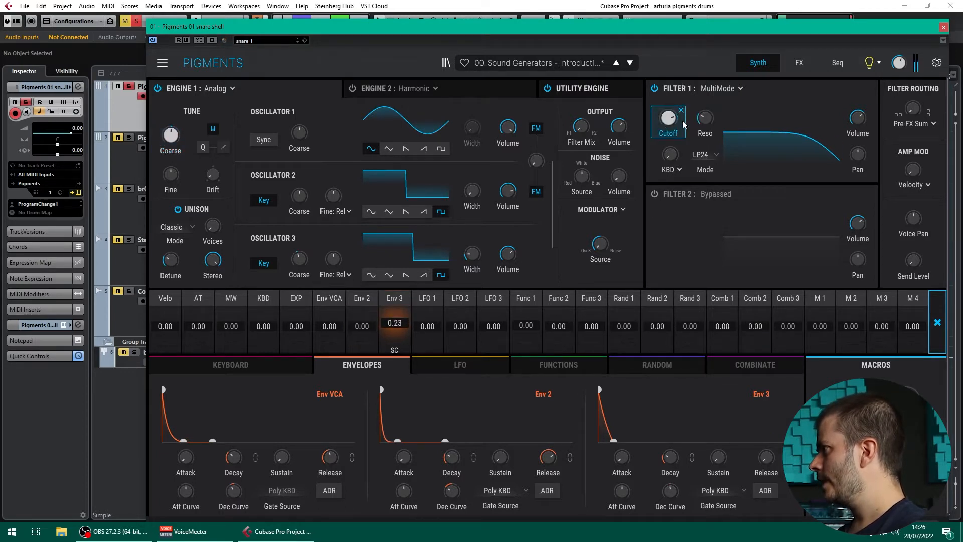
mouse_move(679, 124)
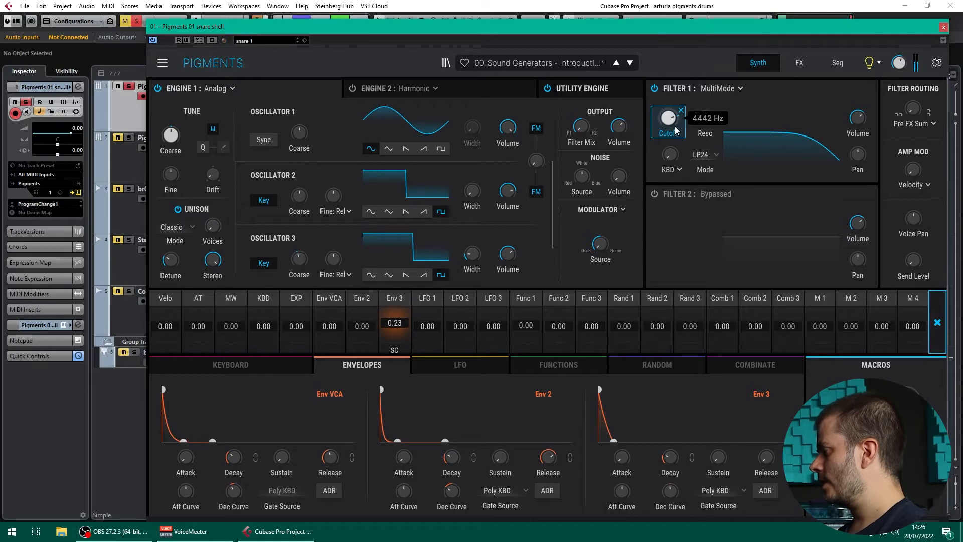
left_click_drag(673, 129, 673, 75)
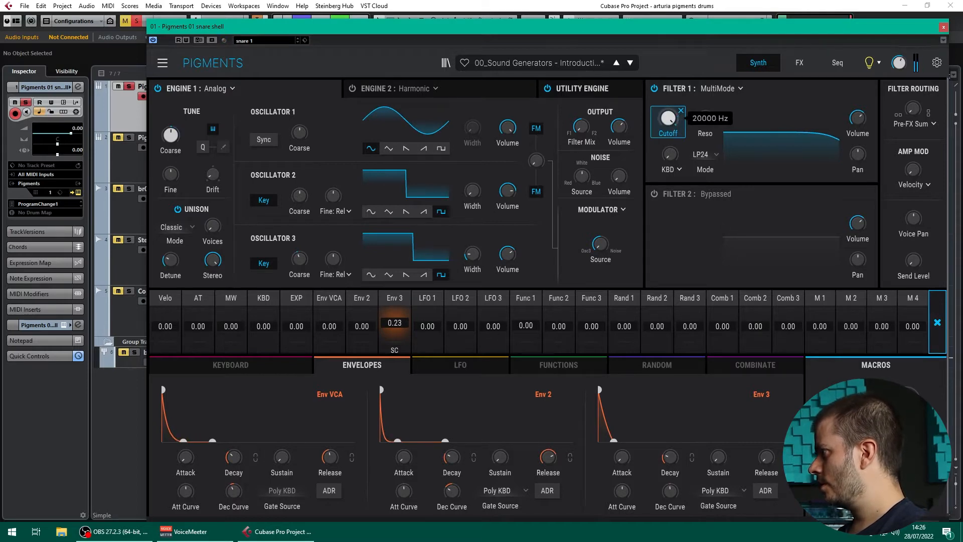
left_click_drag(669, 118, 669, 164)
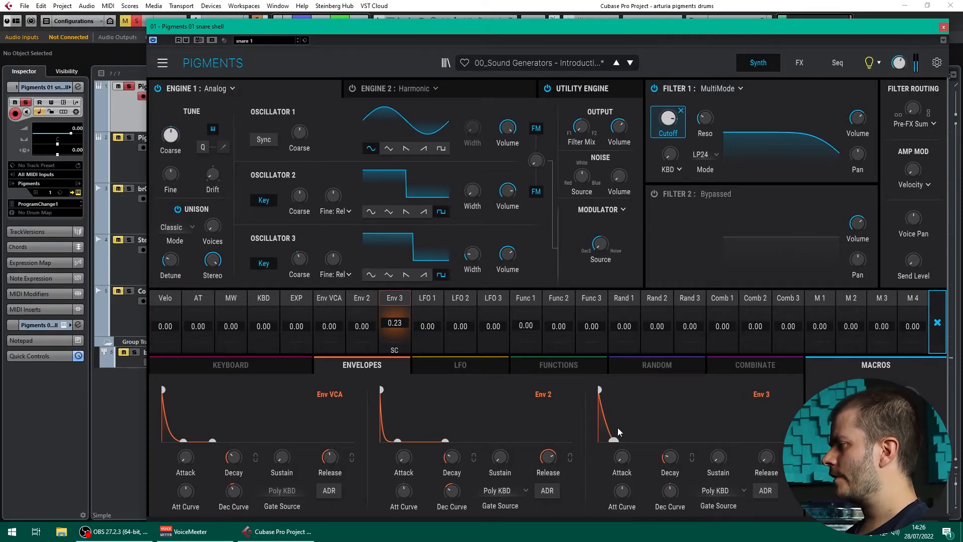
mouse_move(668, 457)
left_mouse_down()
mouse_move(683, 450)
mouse_move(670, 473)
left_mouse_up()
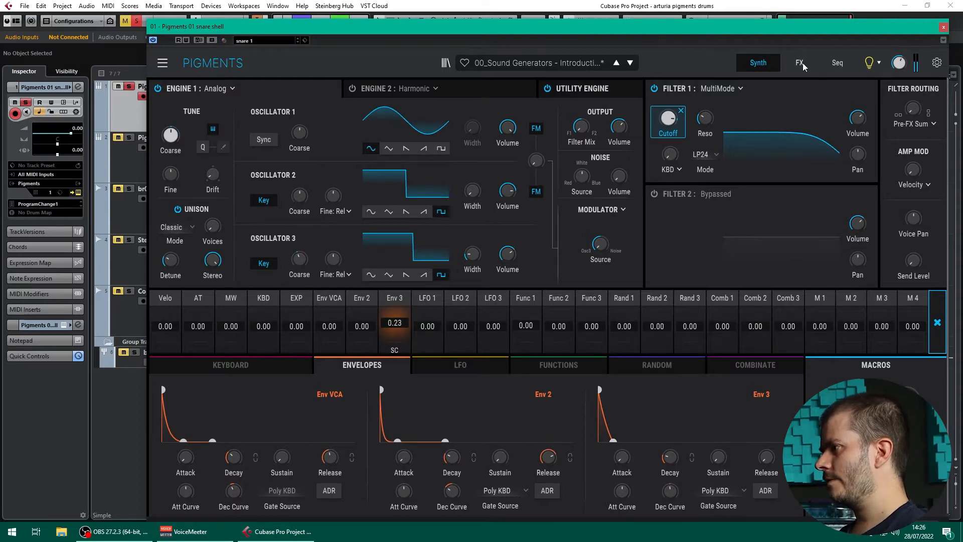
Step: Set Env 2's modulation of Oscillator 3's coarse tune to -0.09, comparing it with no modulation
left_click(311, 256)
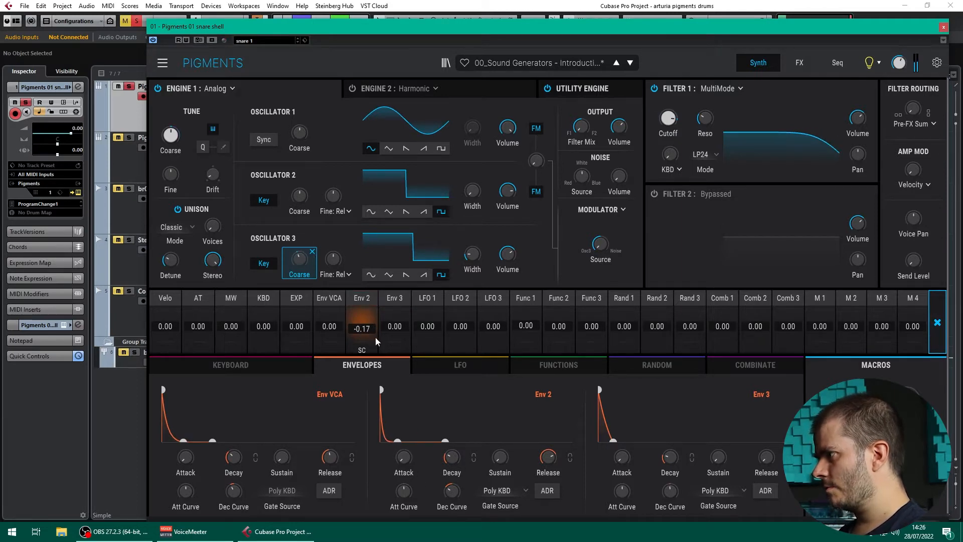
left_click_drag(365, 329, 365, 322)
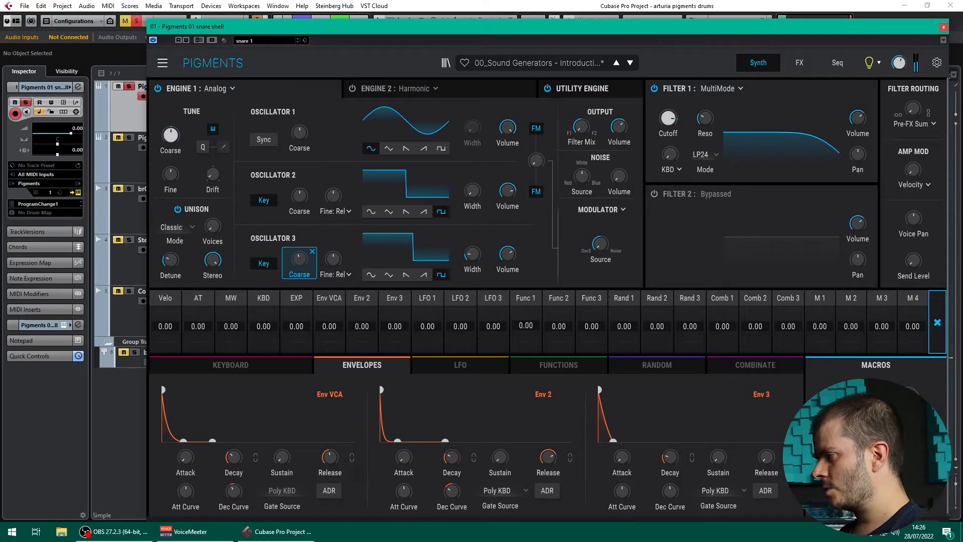
left_click_drag(362, 326, 362, 332)
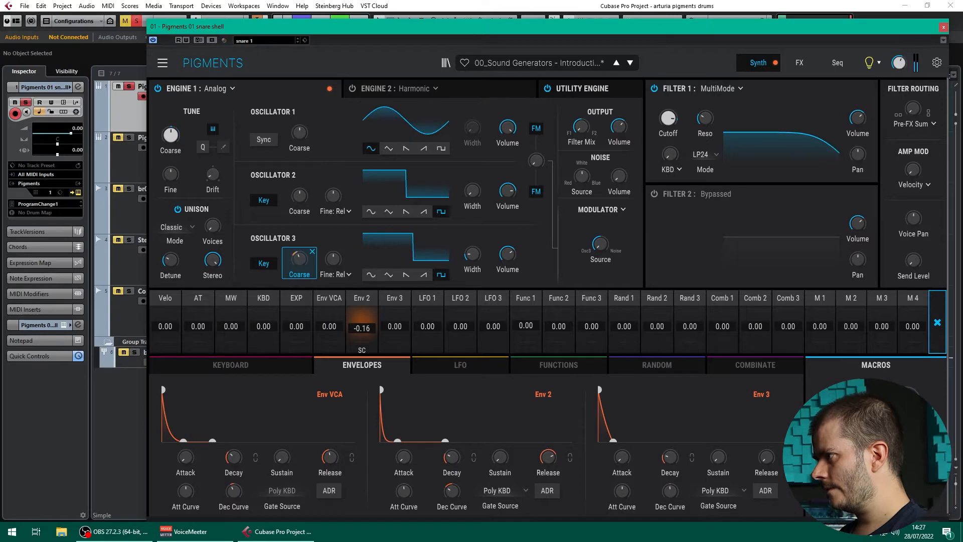
left_click_drag(362, 328, 362, 325)
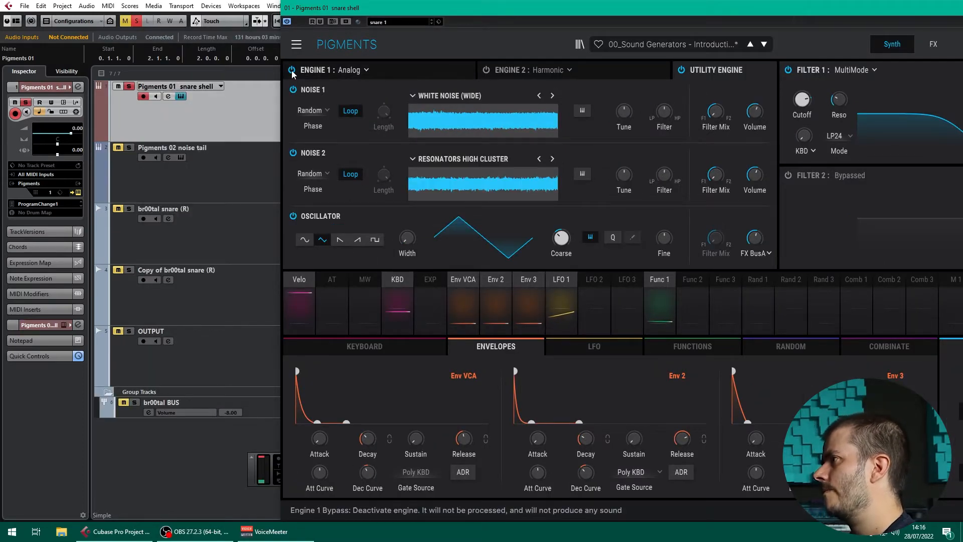
Step: Bypass Engine 1 and audition the Utility Engine's noise layers alone by playing a note on the virtual keyboard
left_click(292, 71)
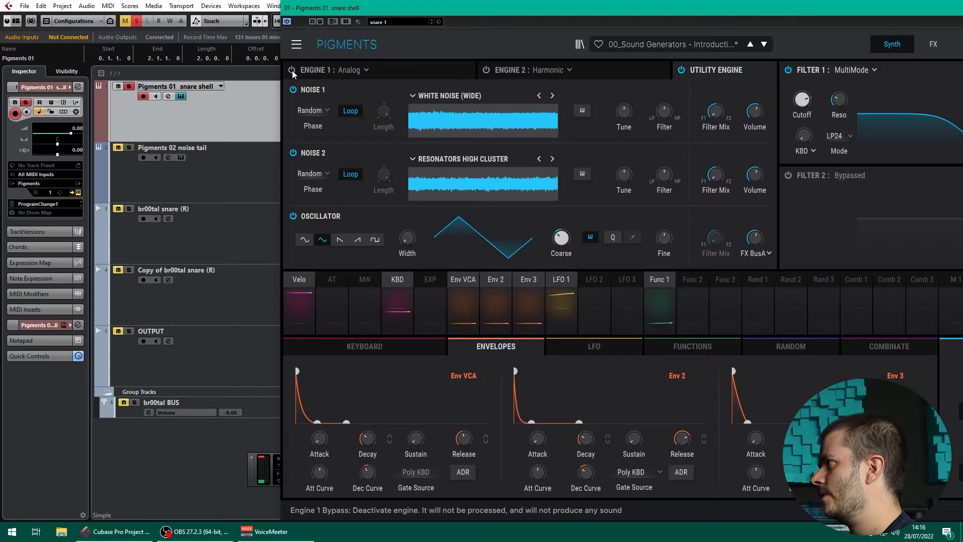
left_click(393, 352)
left_click(483, 458)
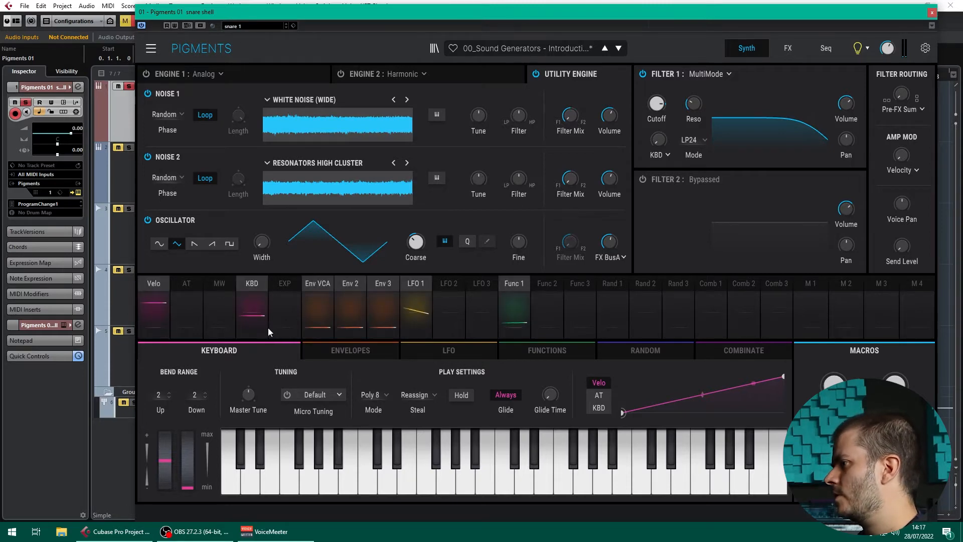
left_click(344, 353)
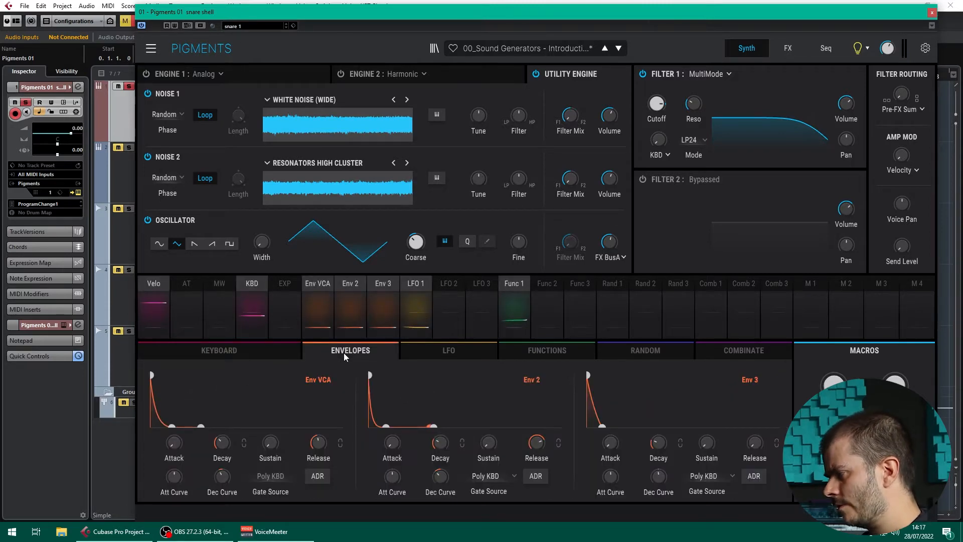
left_click(245, 349)
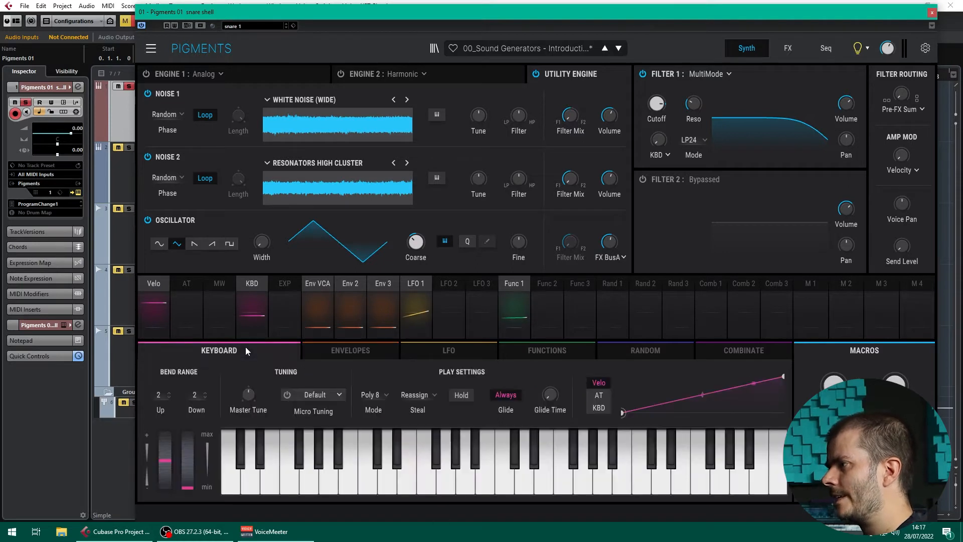
Step: Reactivate Engine 1 and compare the sound with the Utility Engine bypassed and switched back on
left_click(149, 75)
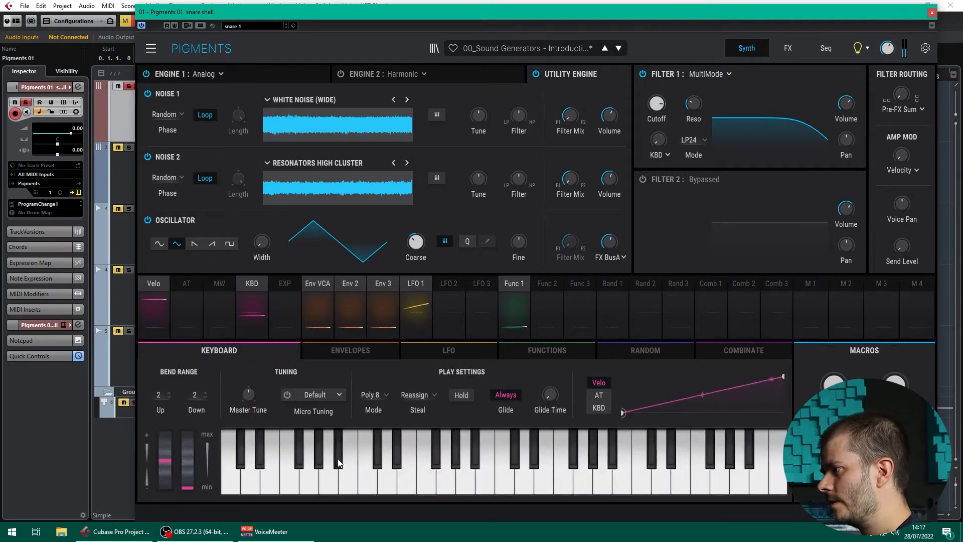
left_click(536, 75)
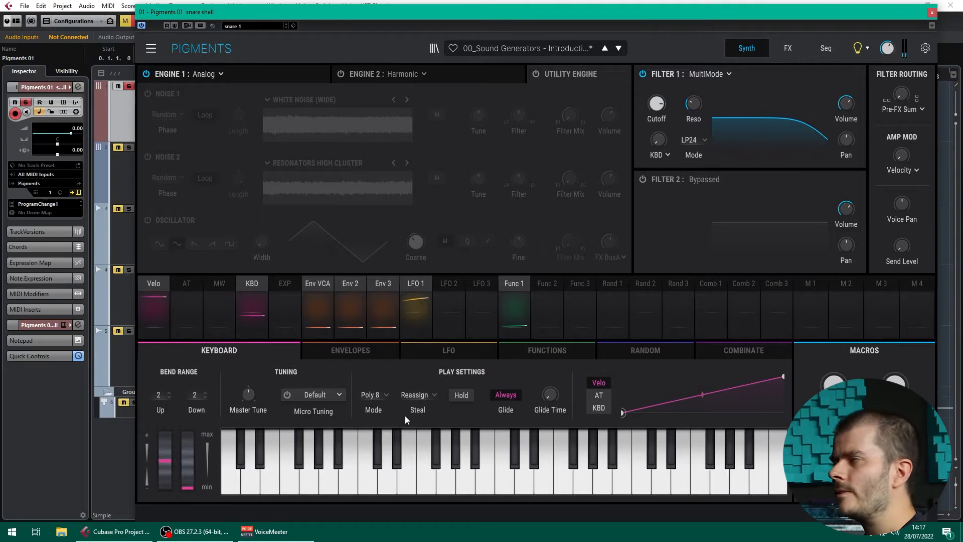
left_click(536, 74)
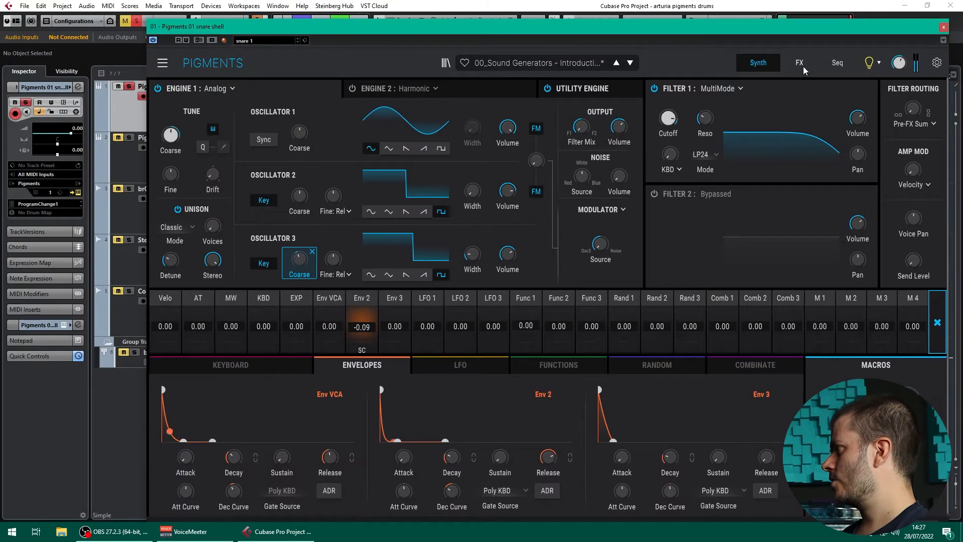
Step: Show the effects page and bypass the Reverb and Distortion in FX A, leaving only the Bitcrusher active
left_click(802, 66)
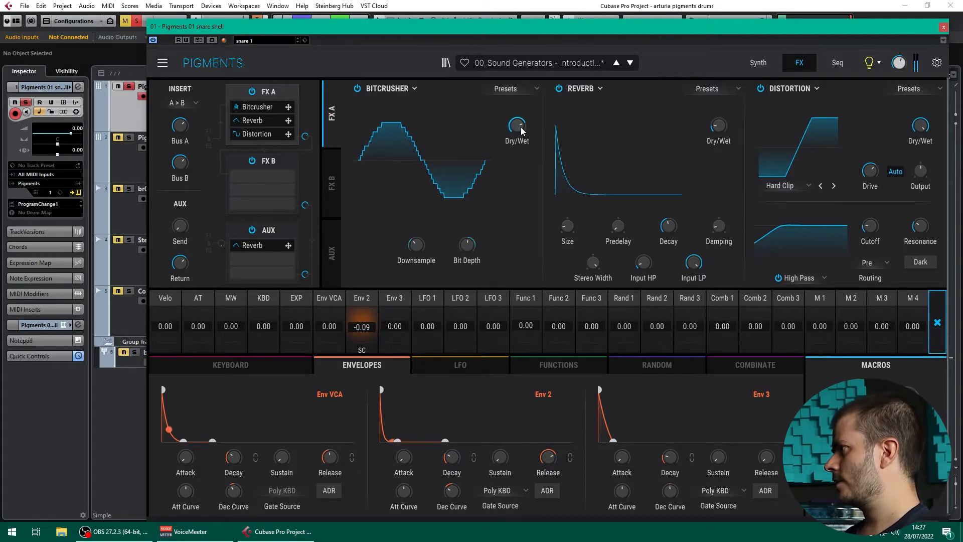
mouse_move(521, 132)
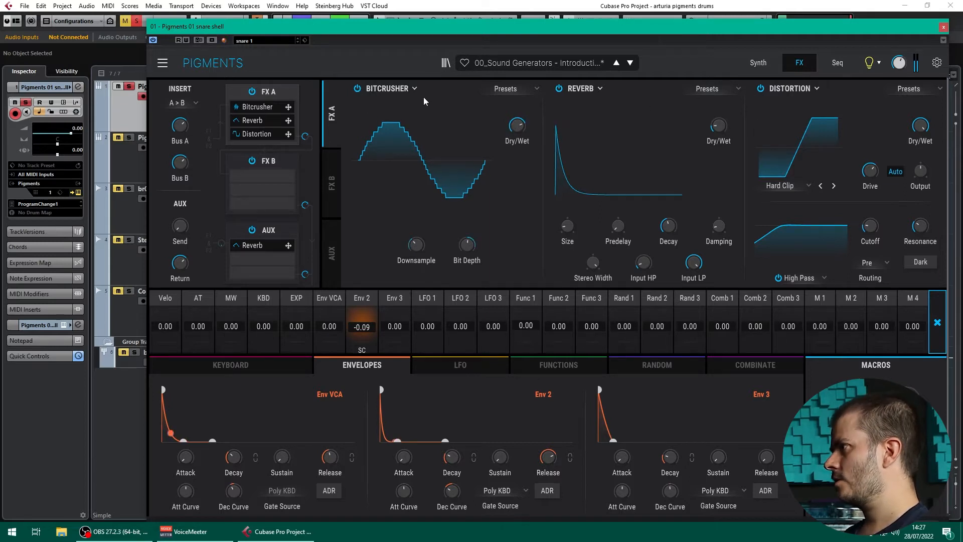
left_click(561, 88)
left_click(762, 90)
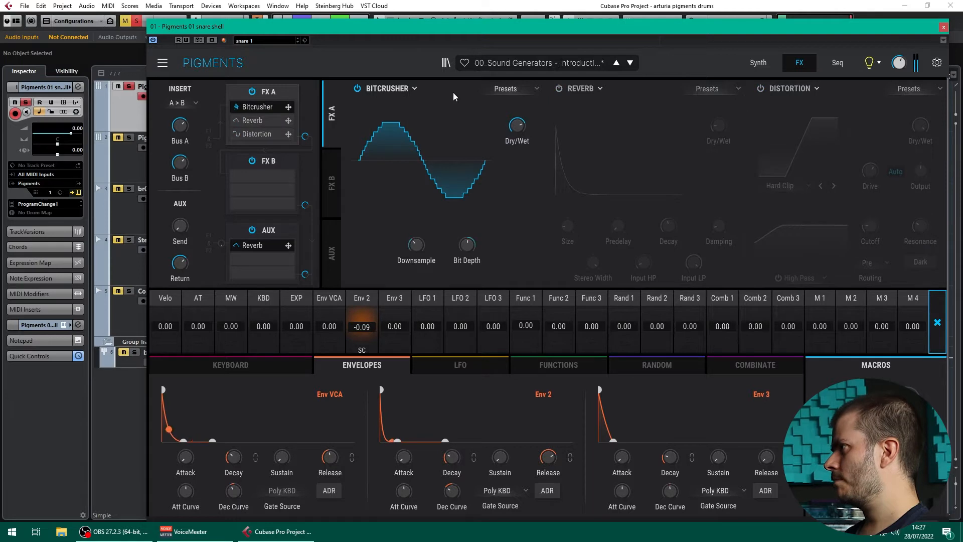
Step: Compare the sound with the Bitcrusher bypassed and switched back on, and reactivate the Reverb and Distortion in FX A
left_click(358, 91)
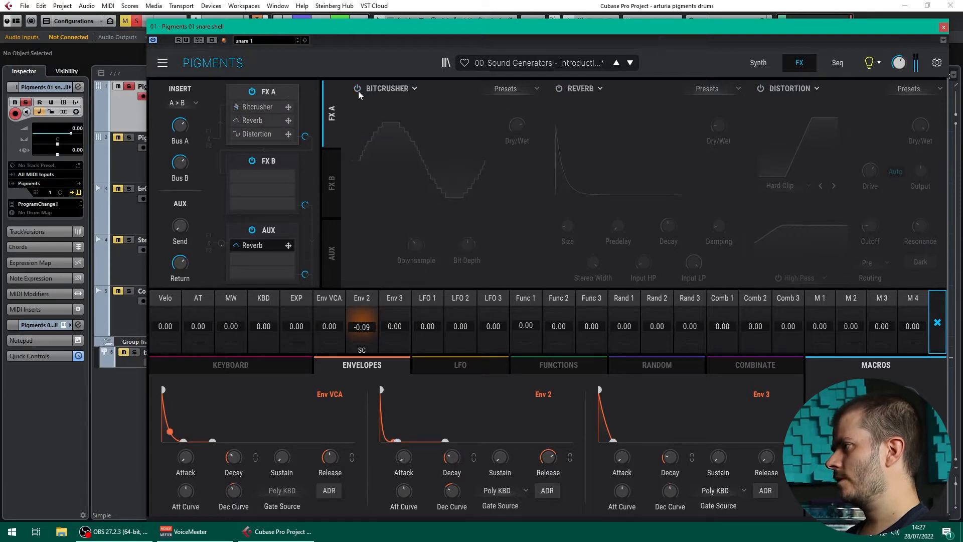
left_click(359, 91)
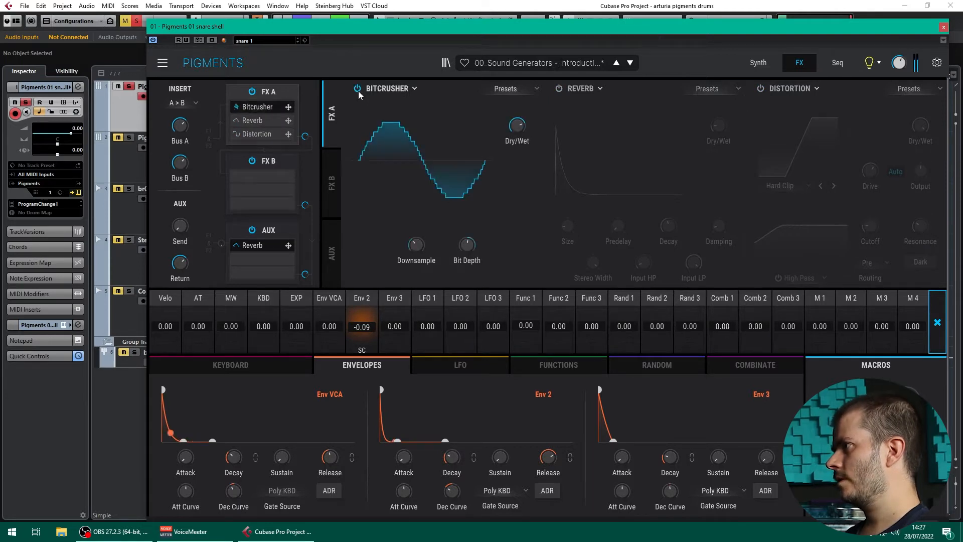
left_click(558, 91)
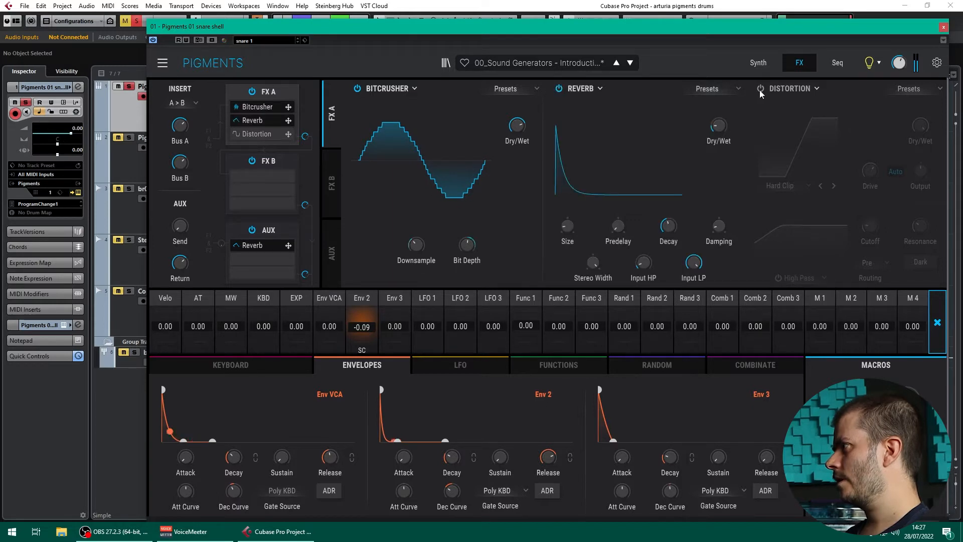
mouse_move(719, 126)
left_mouse_down()
mouse_move(718, 116)
mouse_move(719, 135)
mouse_move(721, 125)
left_mouse_up()
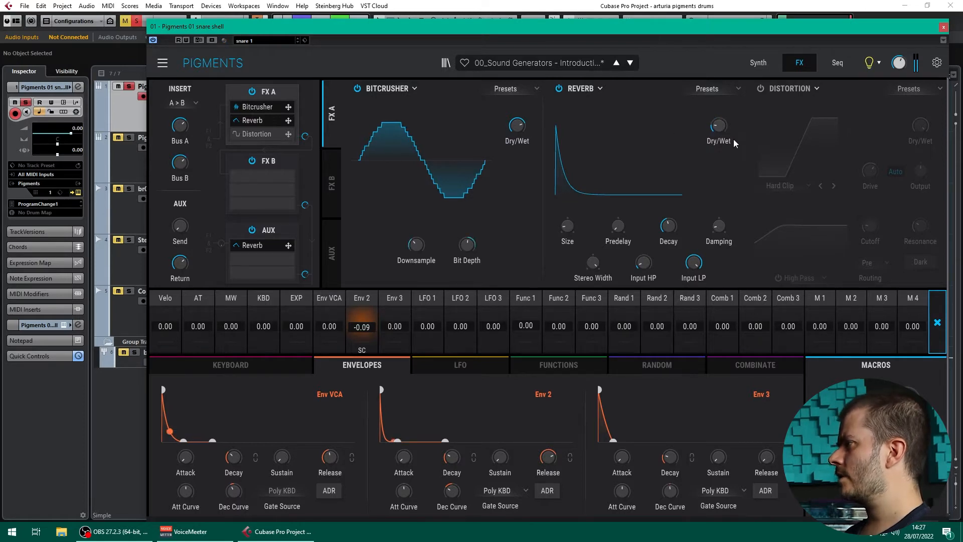
left_click(763, 88)
mouse_move(920, 127)
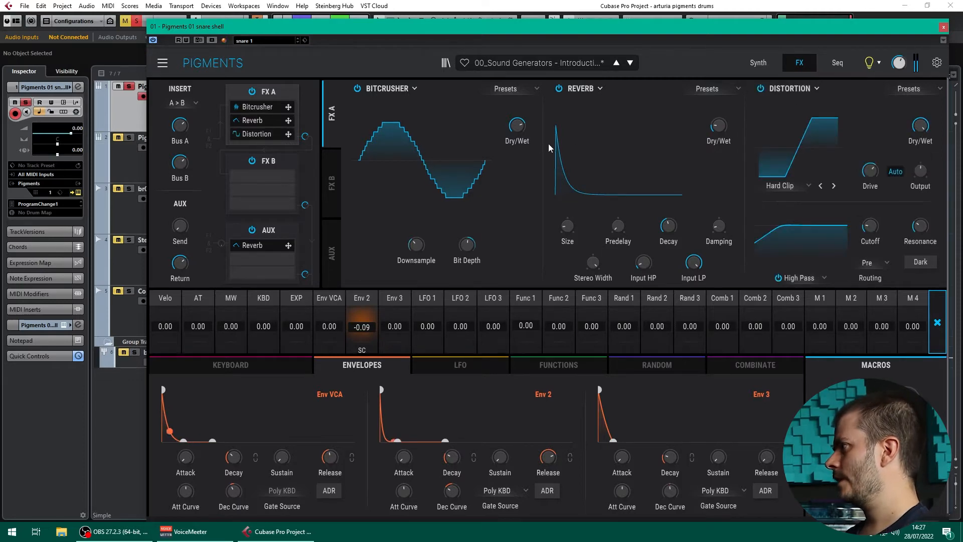
Step: Close the Pigments window, stop playback and show the snare shell track's audio inserts
left_click(943, 27)
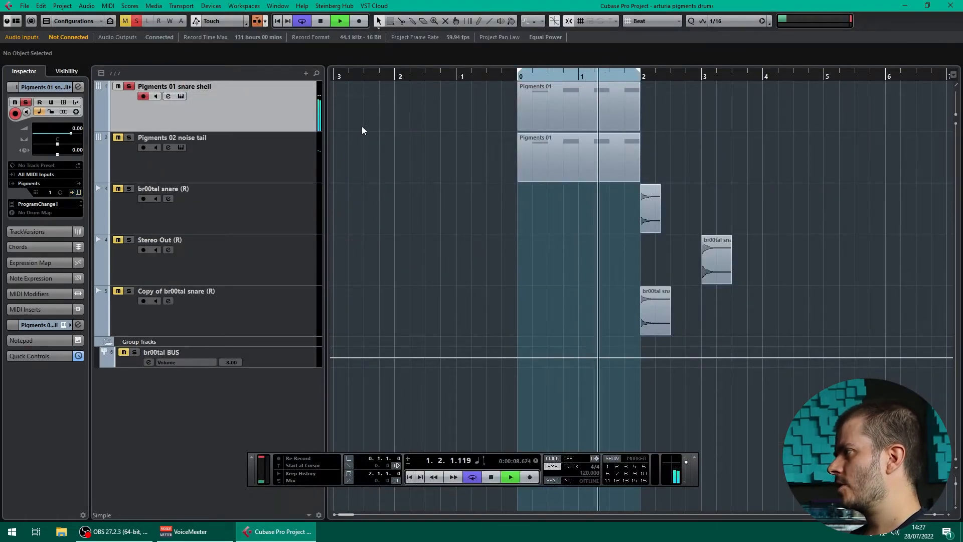
key("space")
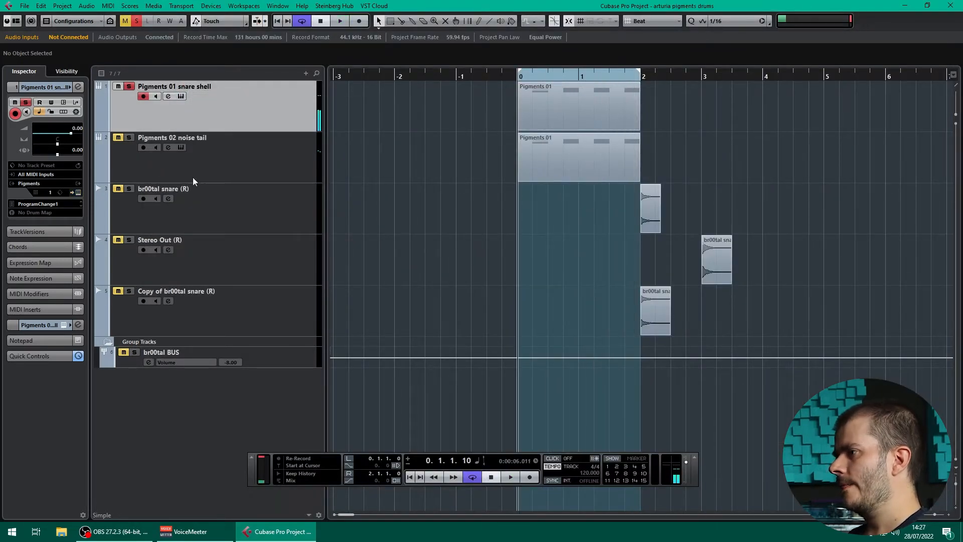
left_click(11, 324)
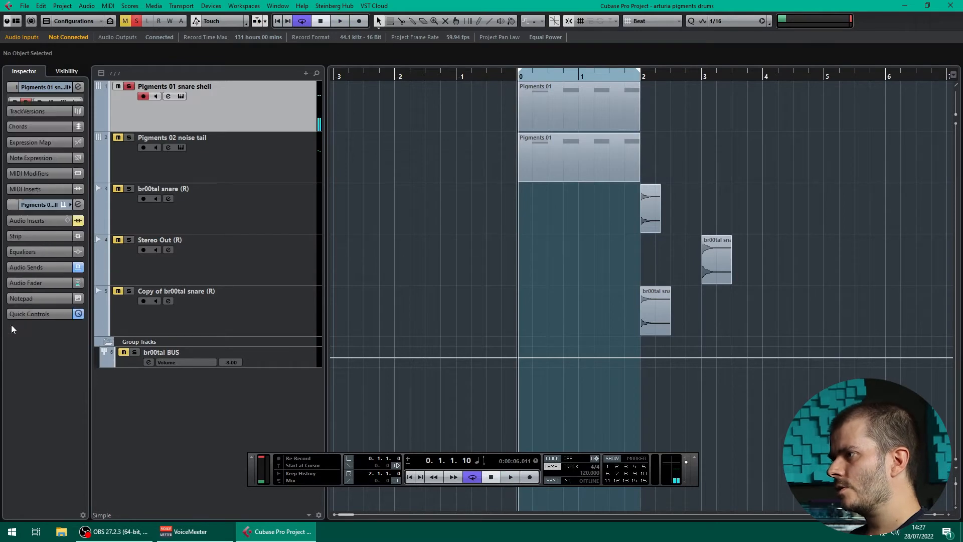
left_click(34, 212)
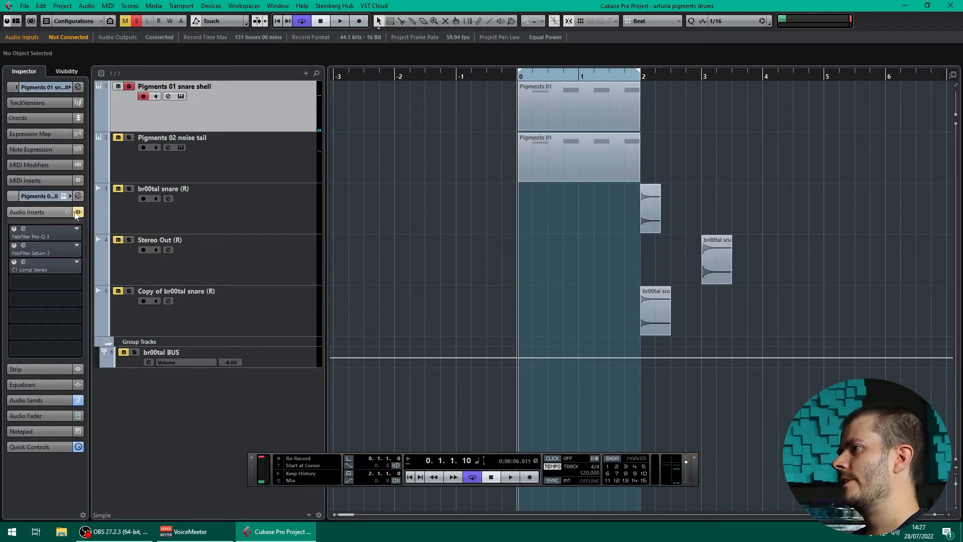
Step: Enable the snare shell track's inserts with only FabFilter Pro-Q 3 active, leaving FabFilter Saturn 2 and C1 comp Stereo bypassed
left_click(77, 212)
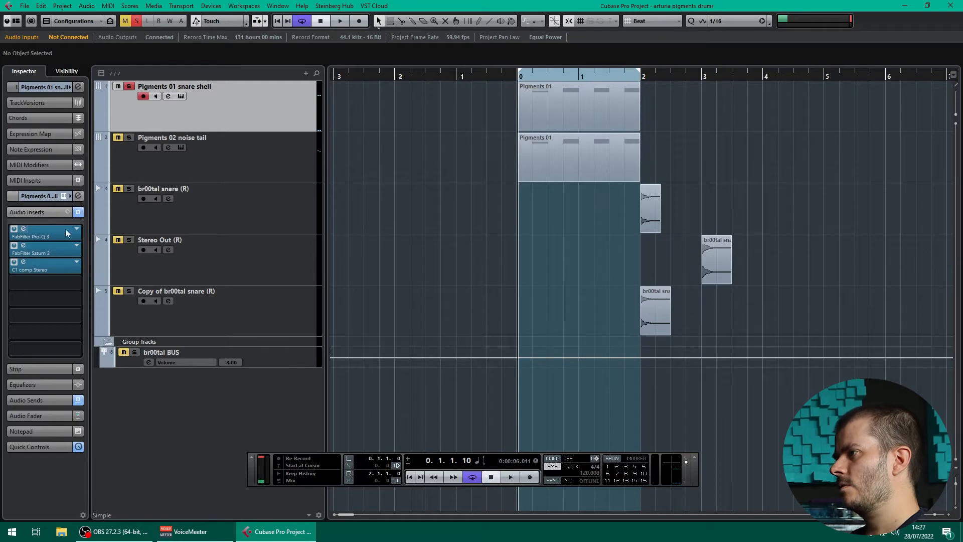
left_click(15, 246)
left_click(15, 262)
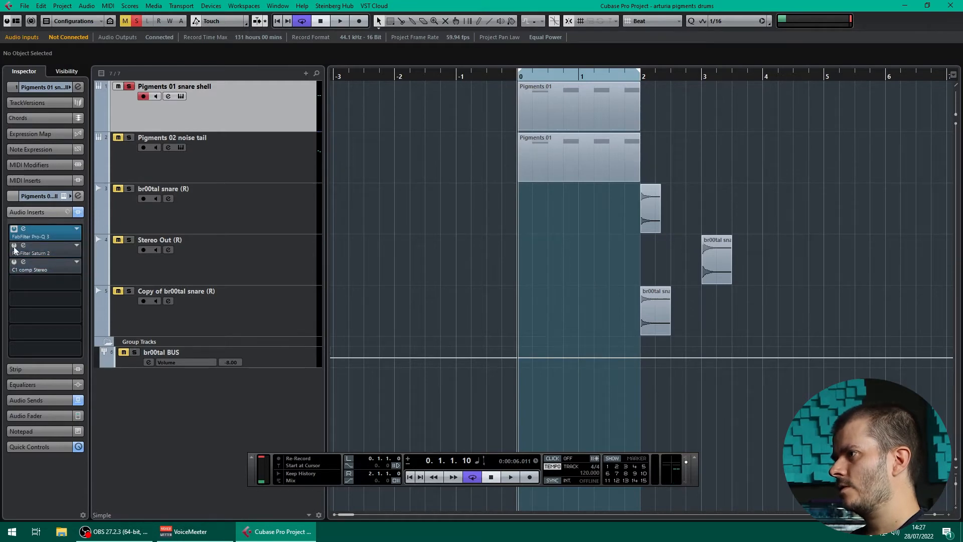
left_click(14, 230)
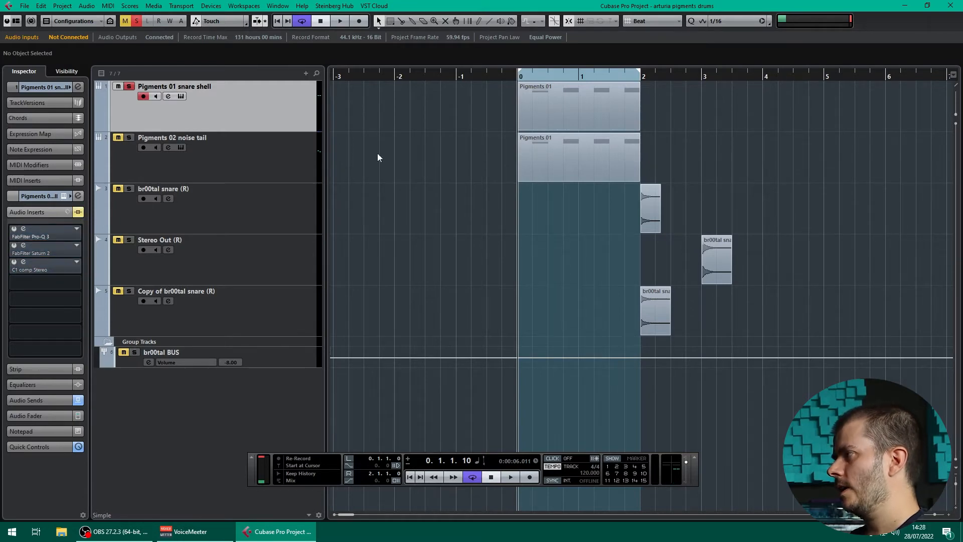
left_click(14, 230)
Step: Open FabFilter Pro-Q 3 and compare the playing snare shell with the EQ bypassed and switched back on
left_click(24, 229)
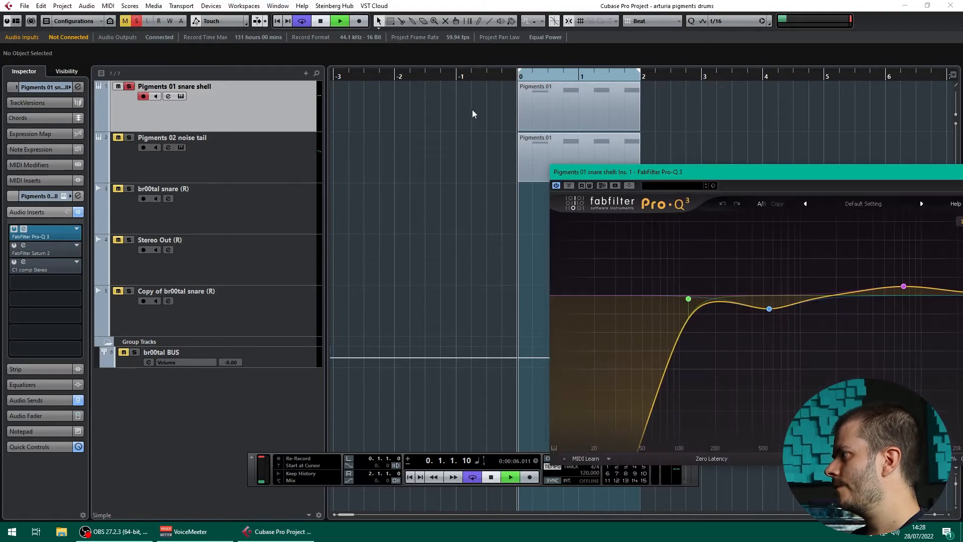
key("space")
left_click_drag(639, 178, 431, 179)
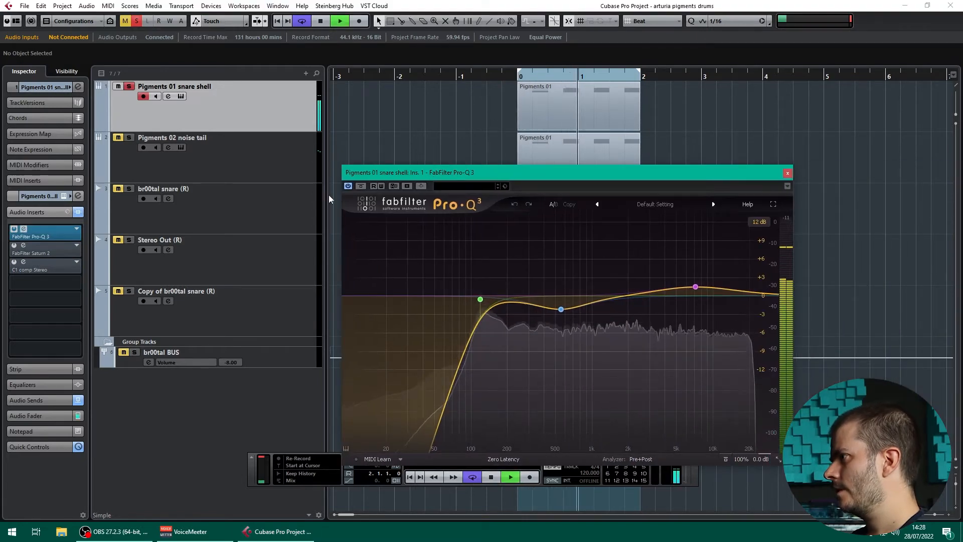
left_click(360, 186)
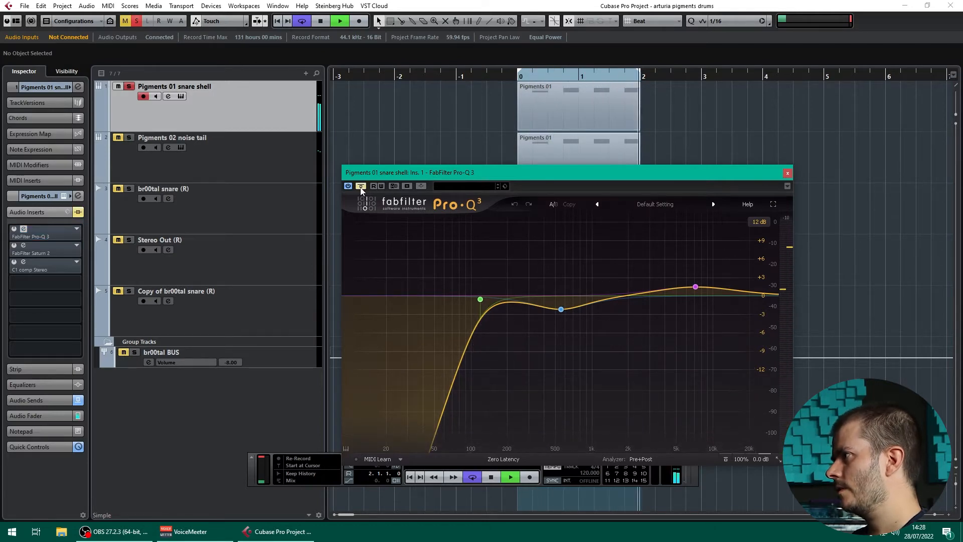
left_click(360, 187)
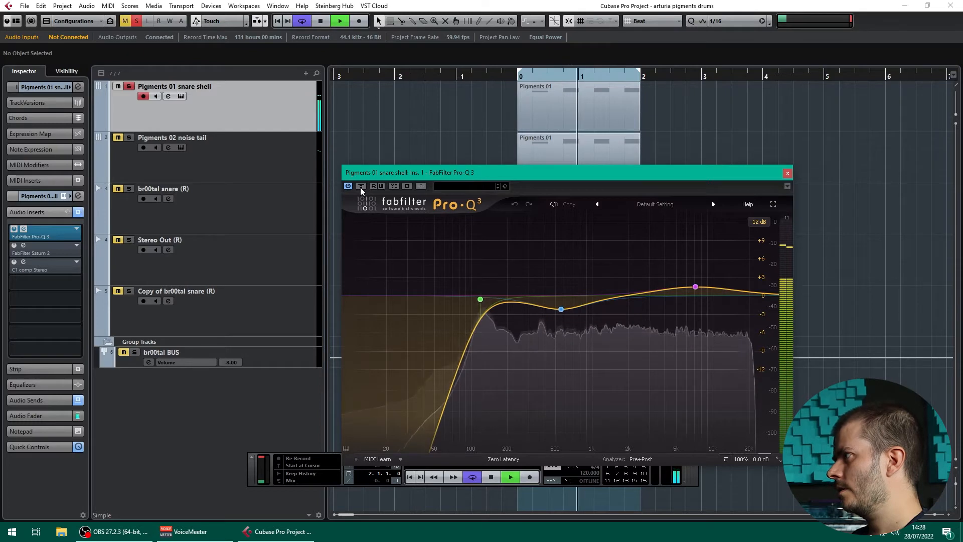
key("space")
Step: Activate FabFilter Saturn 2, compare the playing loop with and without its saturation, and close both FabFilter windows
left_click(24, 249)
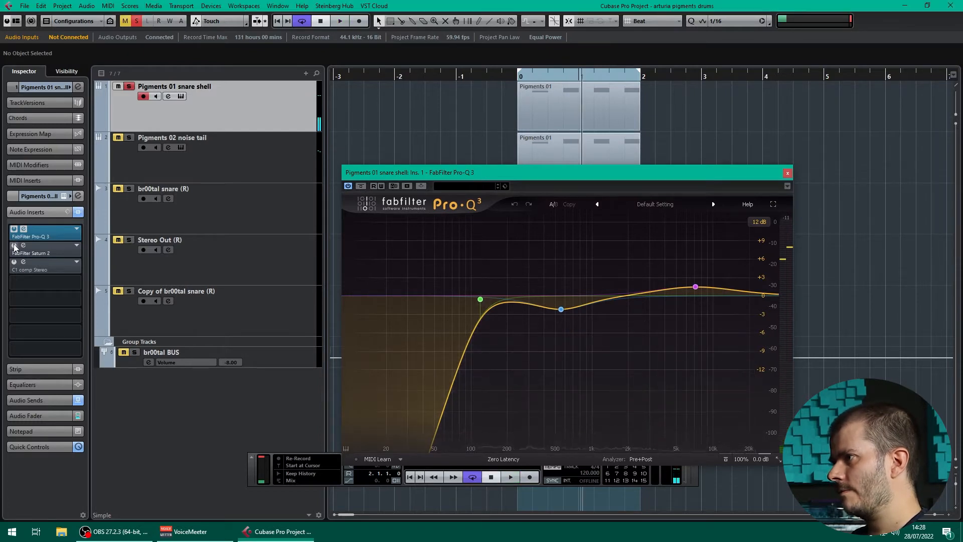
left_click(23, 248)
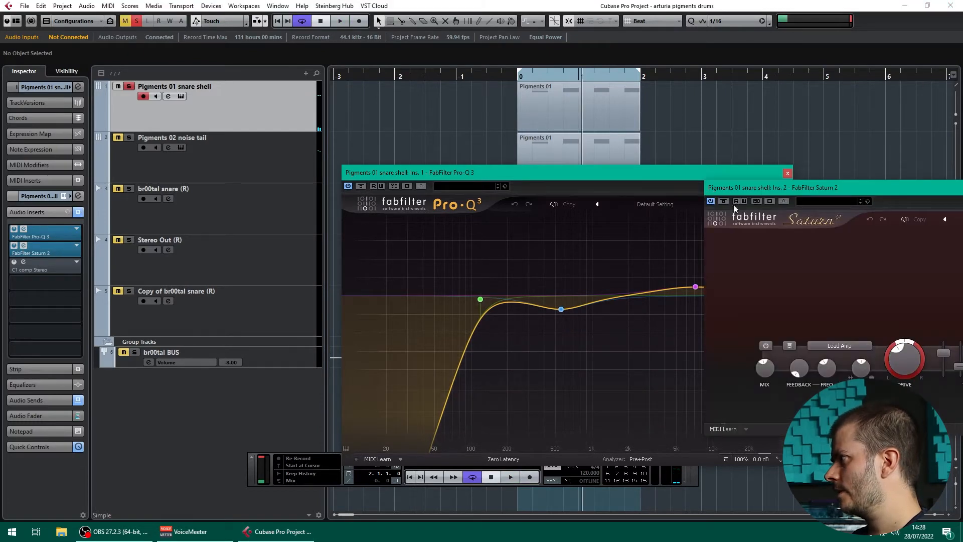
left_click_drag(784, 191, 403, 234)
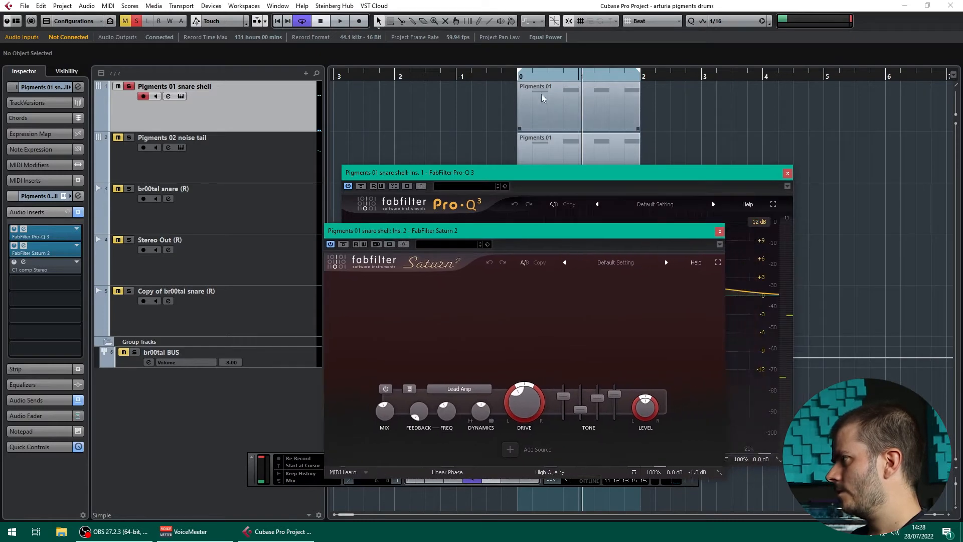
key("space")
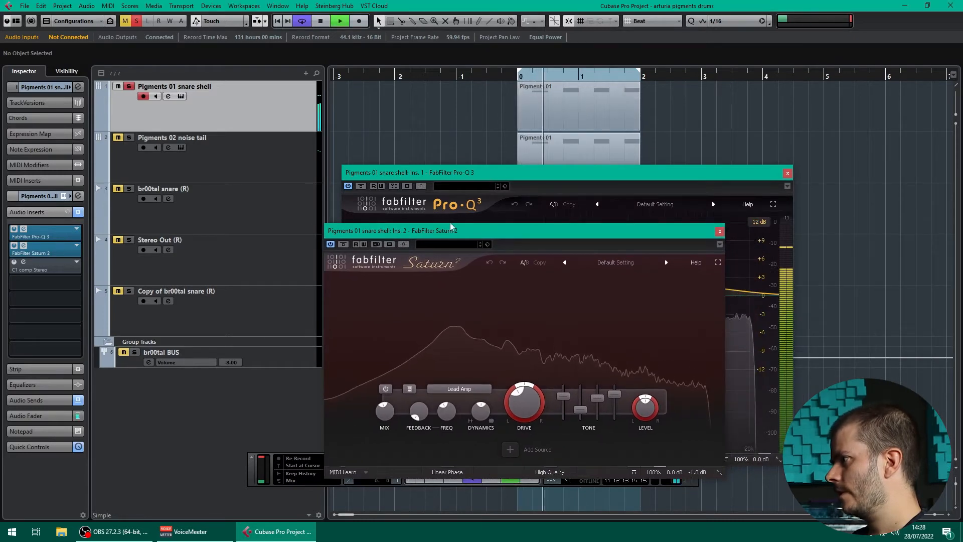
left_click(343, 245)
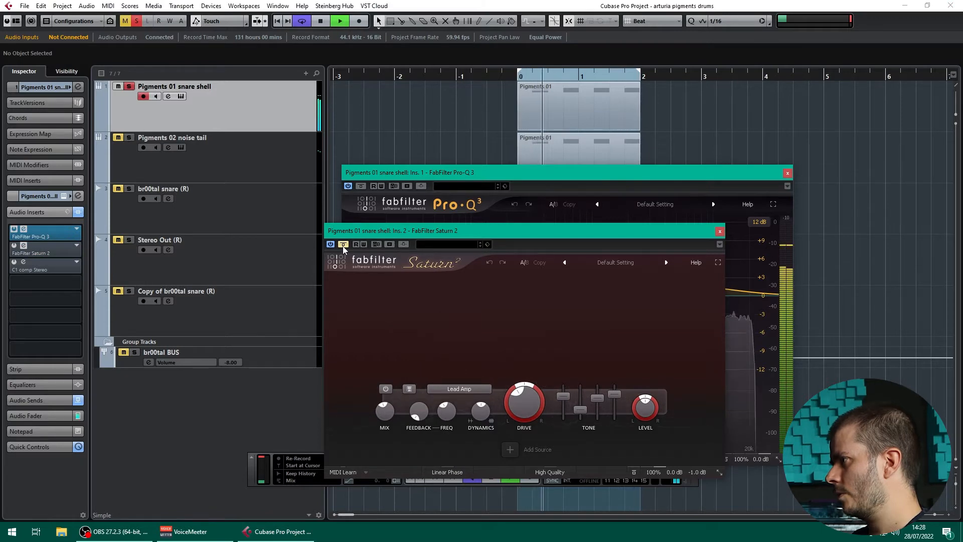
left_click(343, 245)
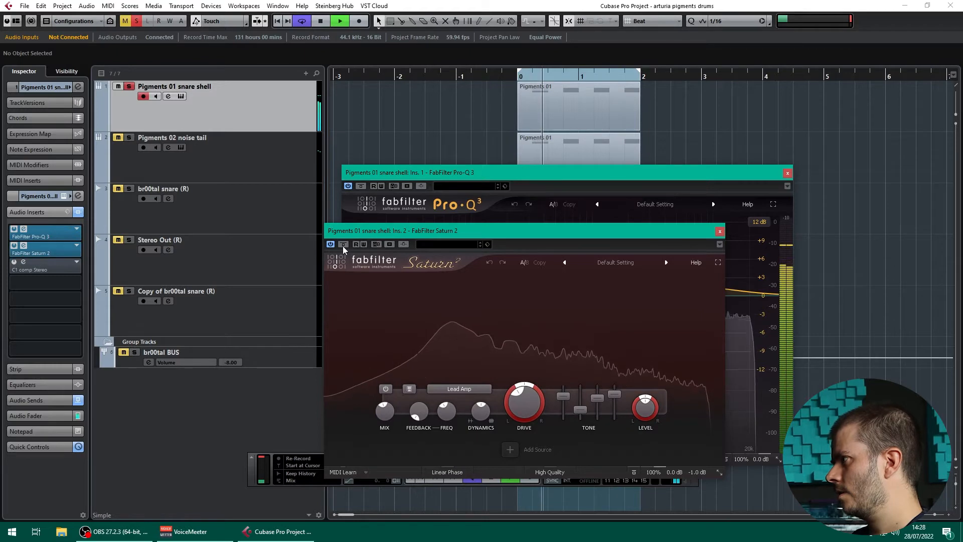
key("space")
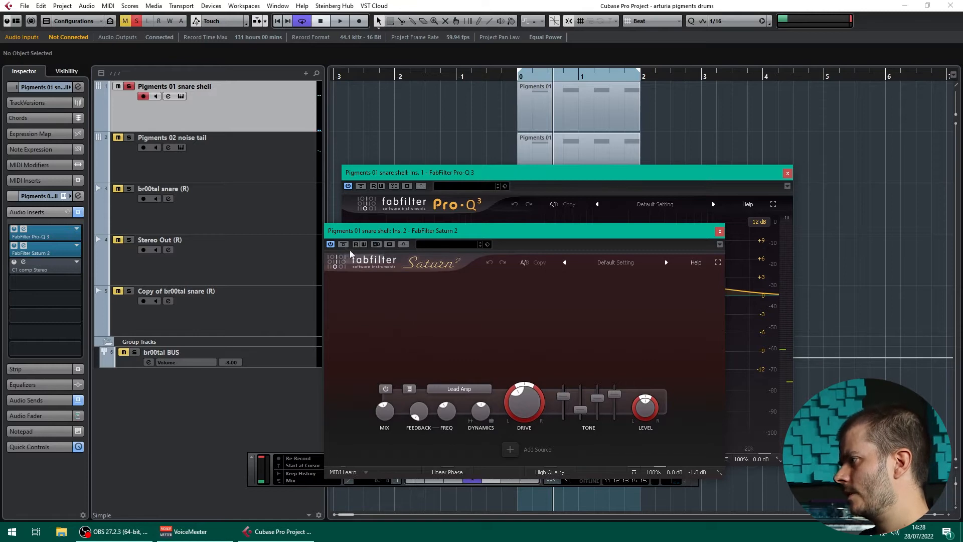
left_click(719, 231)
left_click(787, 174)
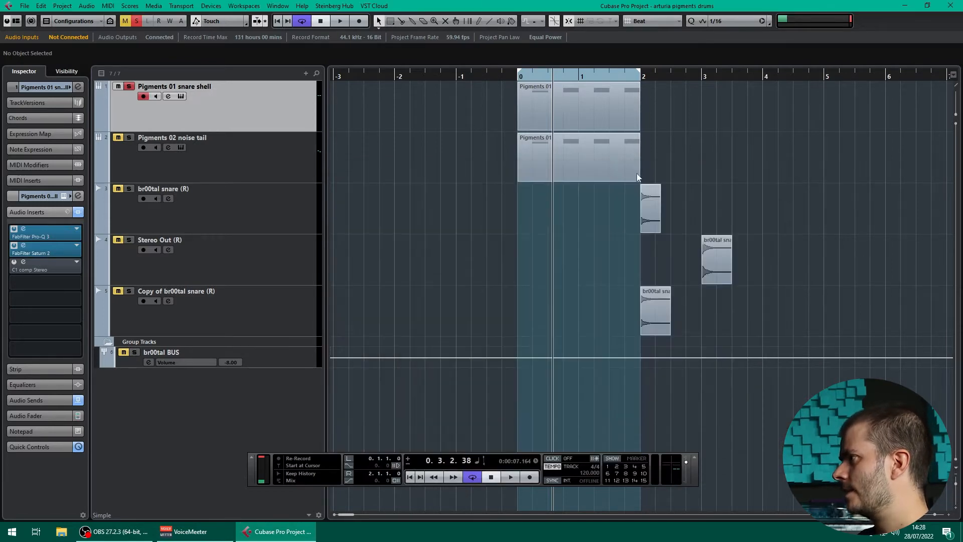
Step: Open C1 comp Stereo, compare the playing snare shell with and without compression, leave it active and close its window
left_click(23, 262)
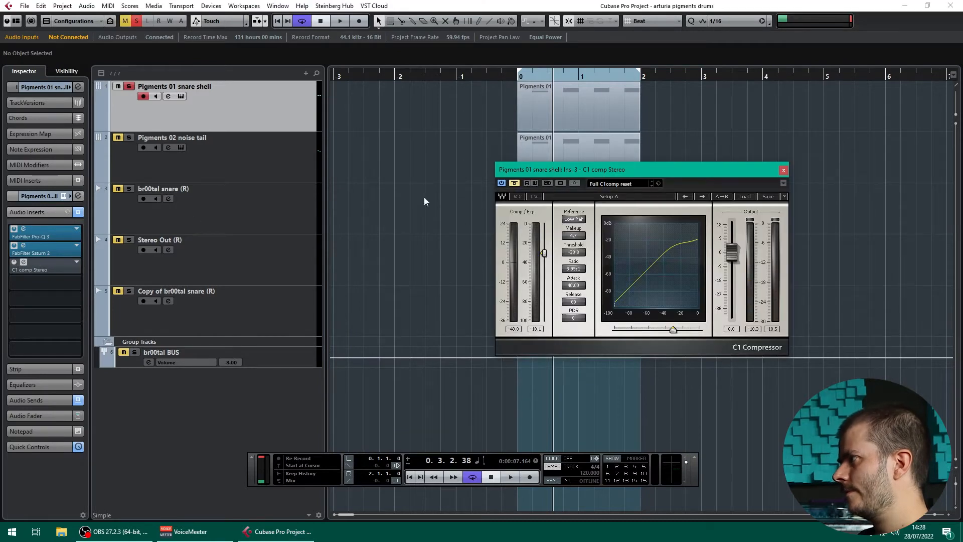
key("space")
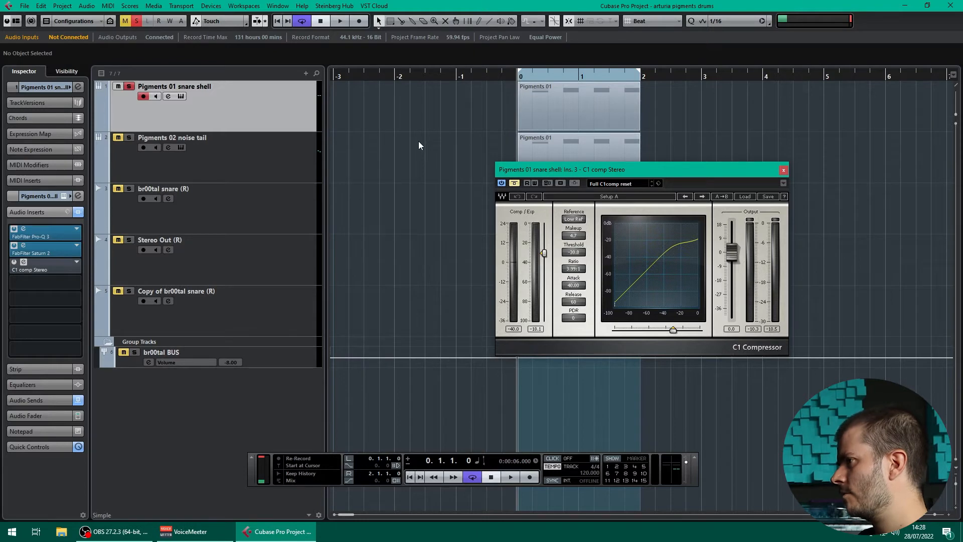
key("space")
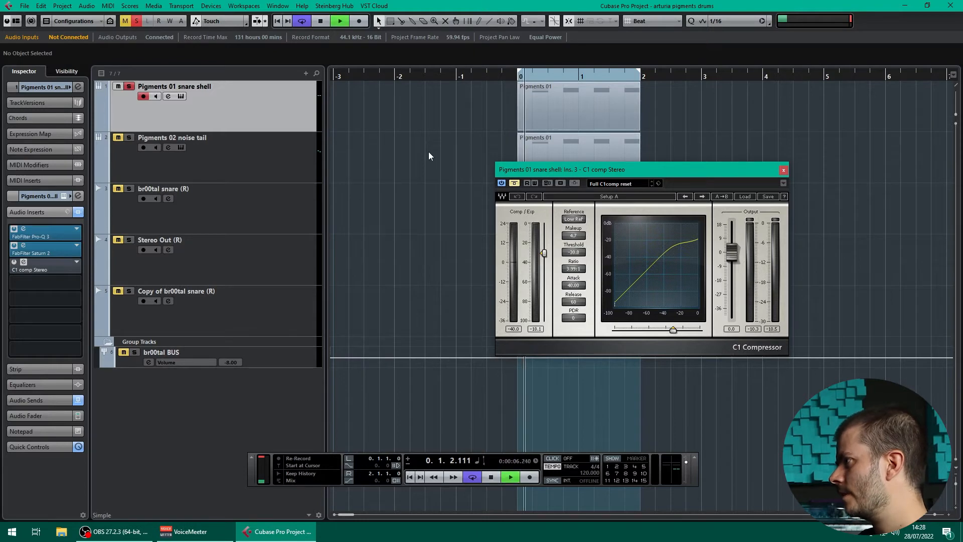
left_click(514, 183)
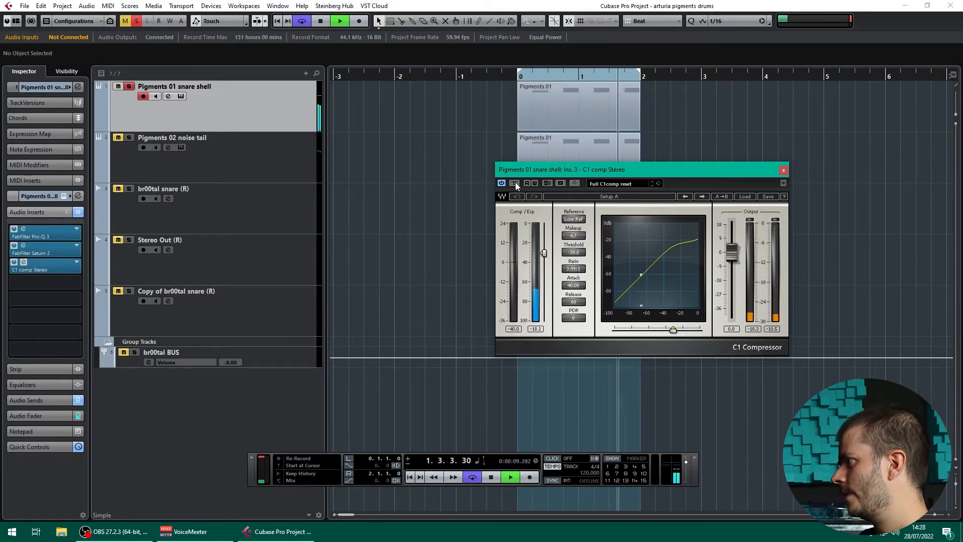
left_click(515, 183)
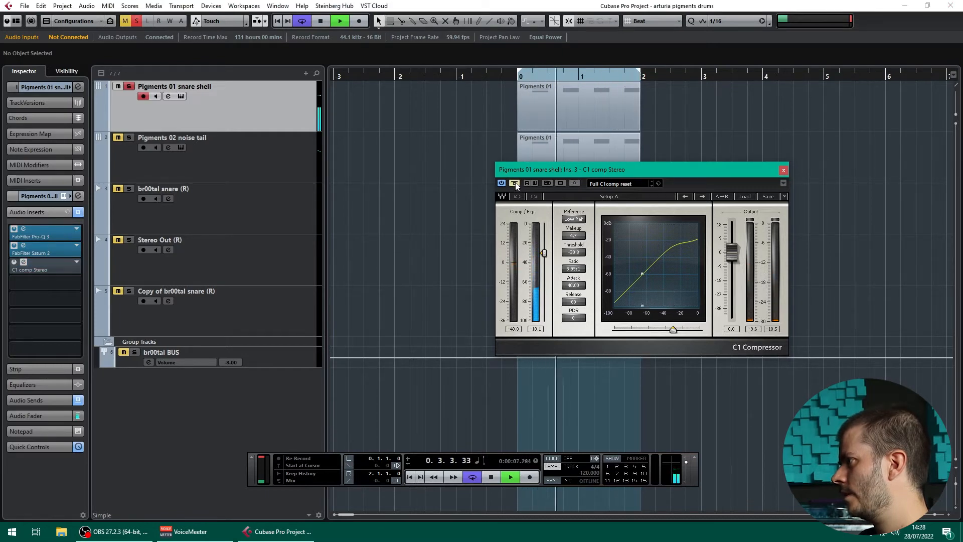
left_click(514, 183)
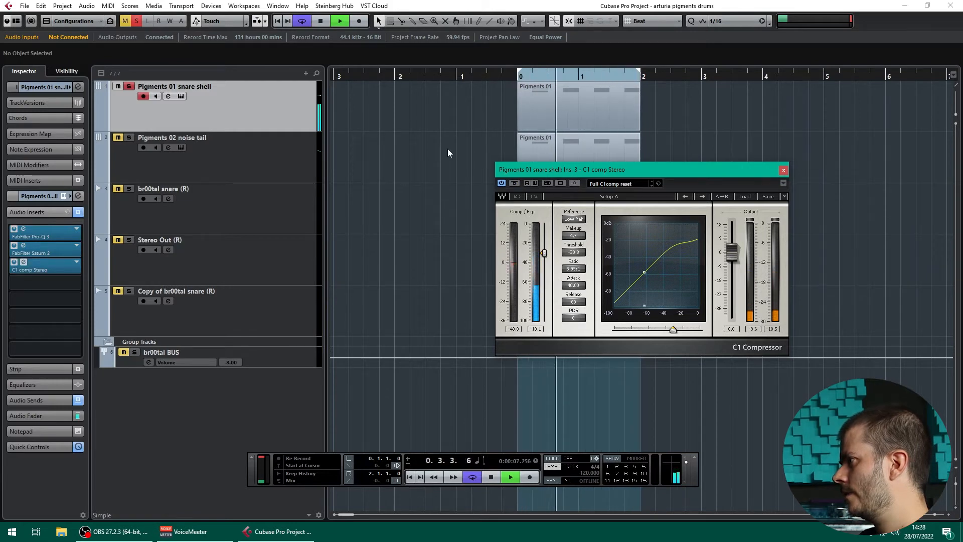
key("space")
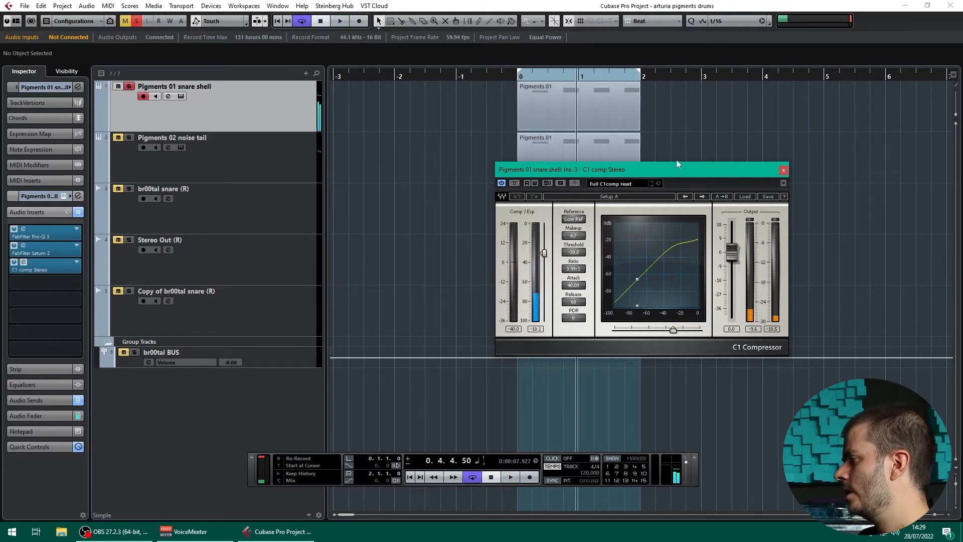
left_click(783, 170)
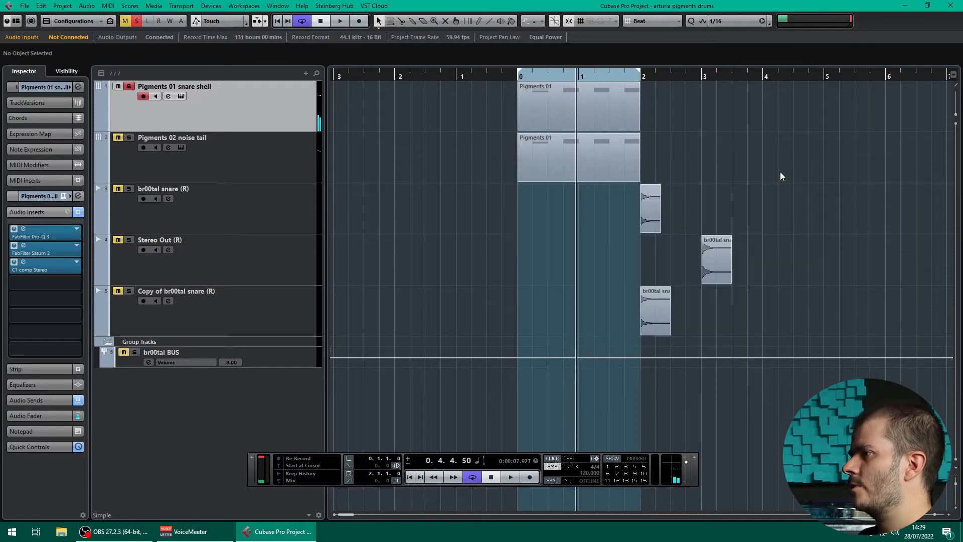
Step: Unsolo the snare shell track, then solo and select the Pigments 02 noise tail track
left_click(130, 87)
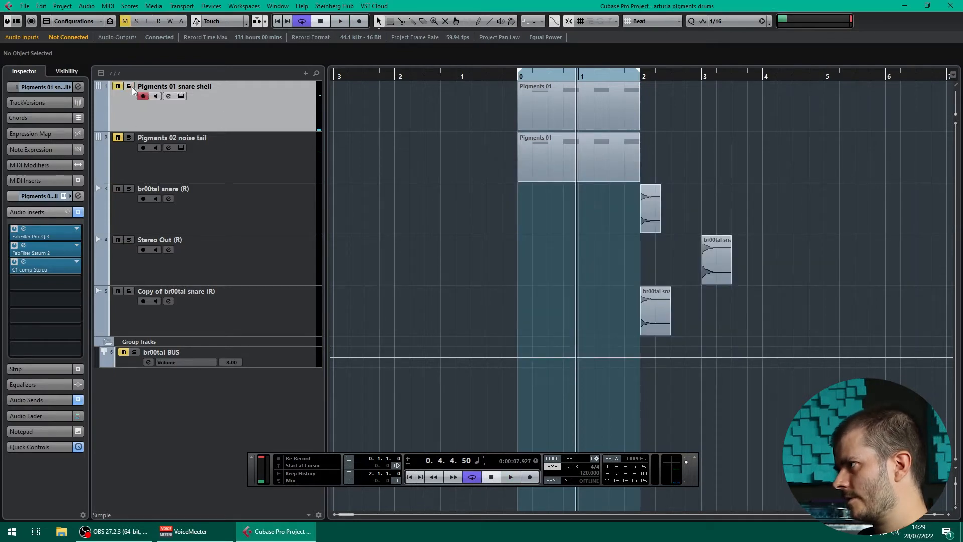
left_click(129, 138)
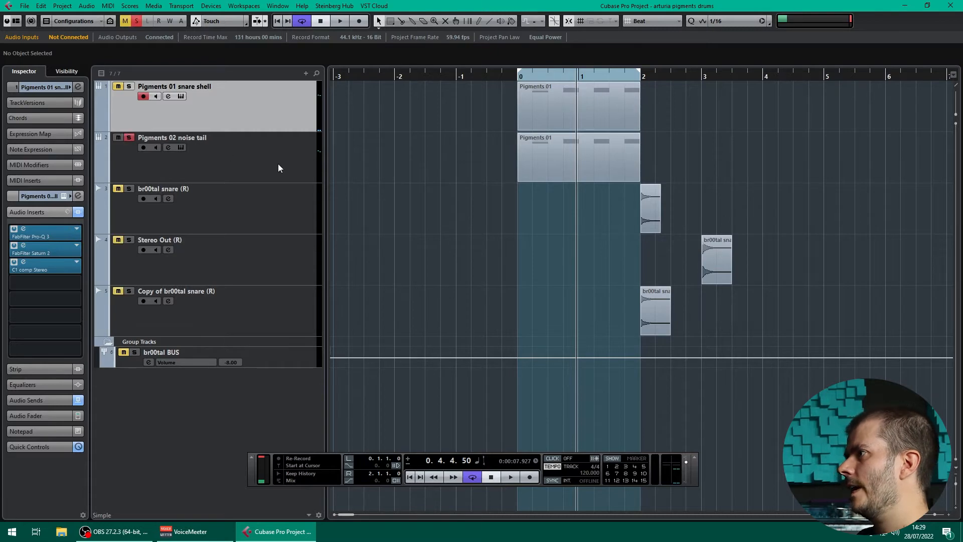
left_click(278, 164)
left_click(15, 87)
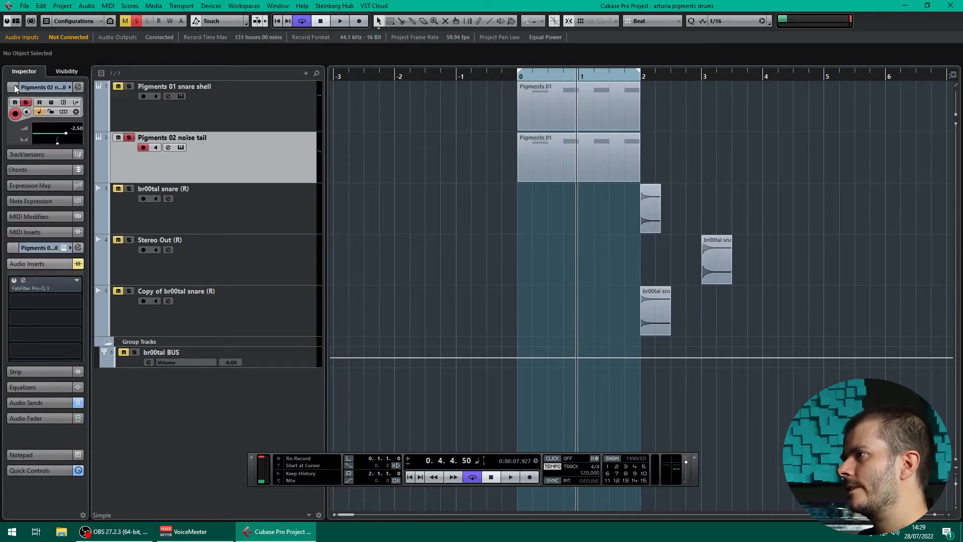
Step: Open Pigments on the noise tail track, start playback and examine the two Noise Carrier layers in the Utility Engine
left_click(79, 194)
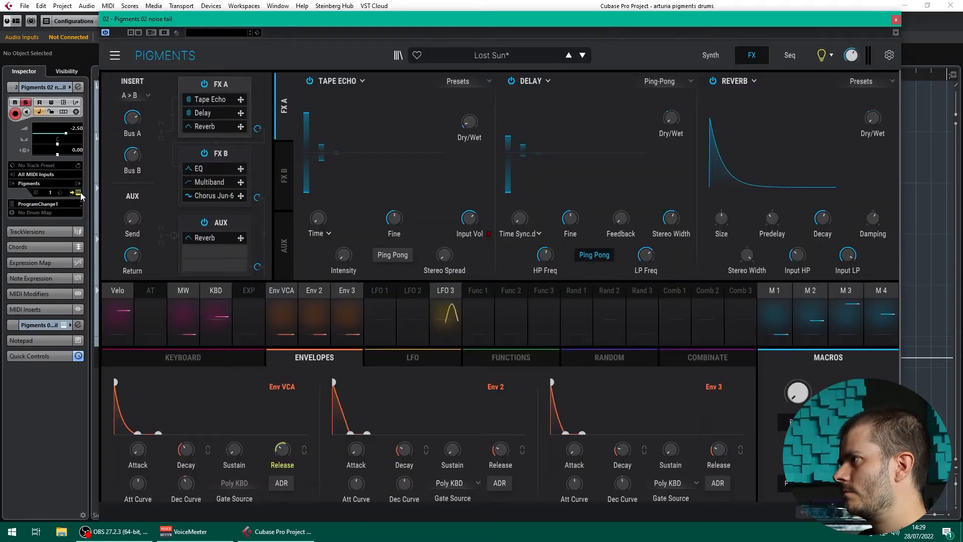
left_click_drag(393, 26, 446, 206)
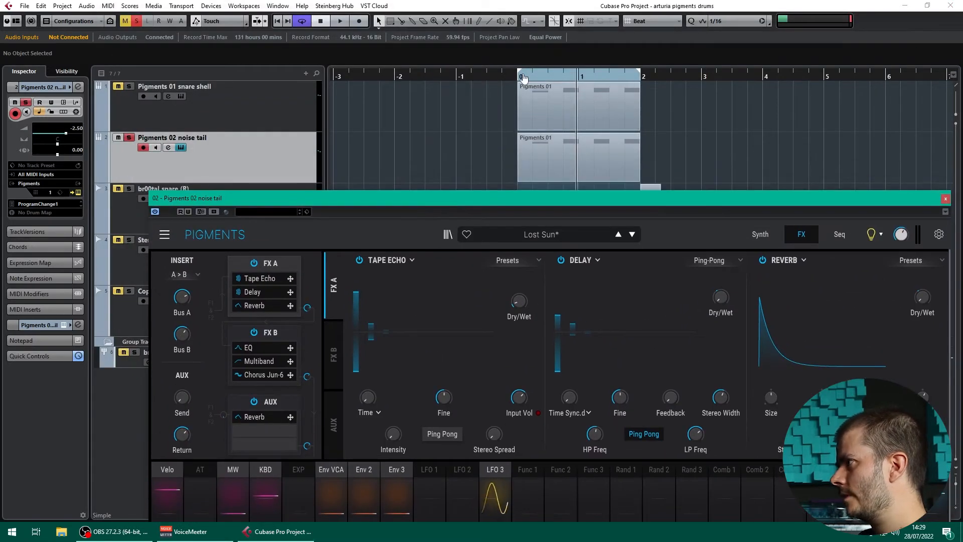
key("space")
left_click_drag(403, 201, 357, 46)
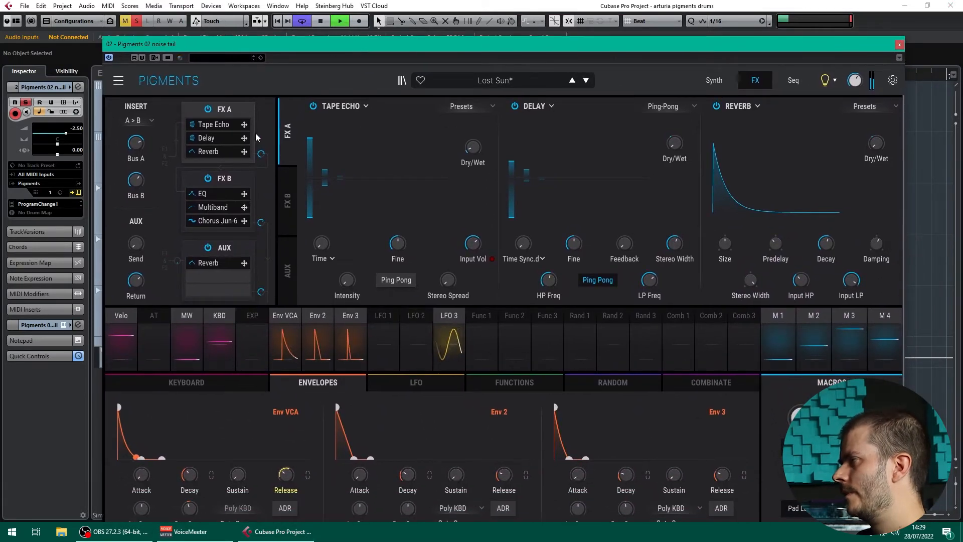
left_click(755, 83)
left_click(718, 82)
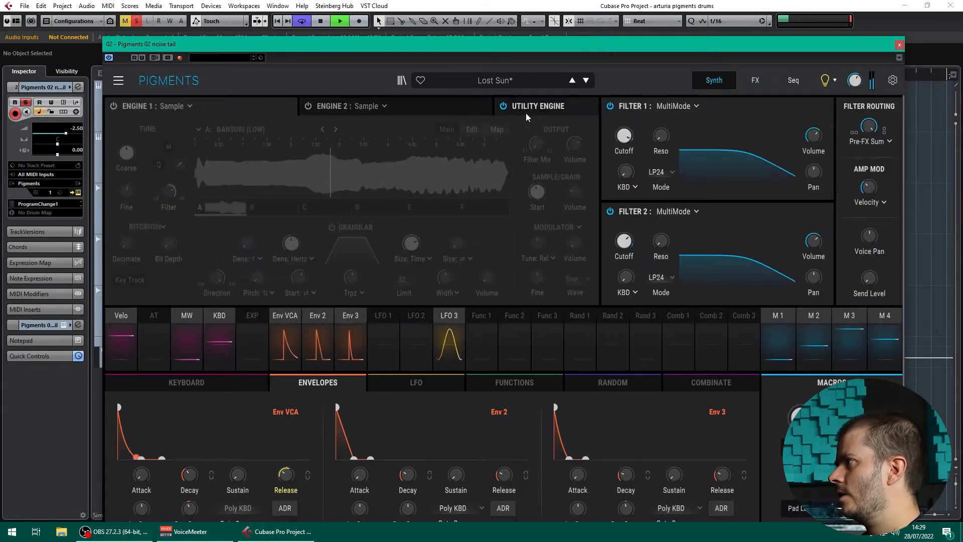
left_click(546, 109)
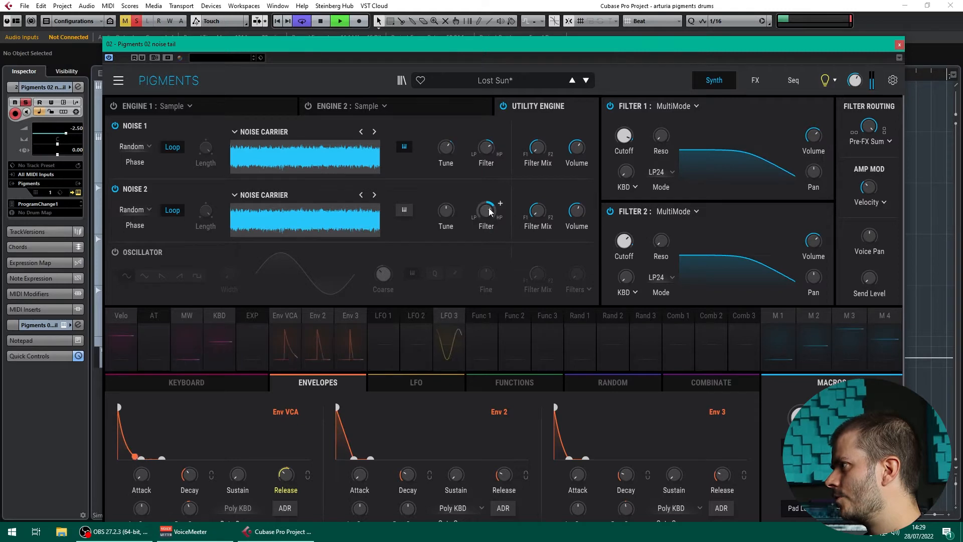
mouse_move(490, 212)
mouse_move(576, 155)
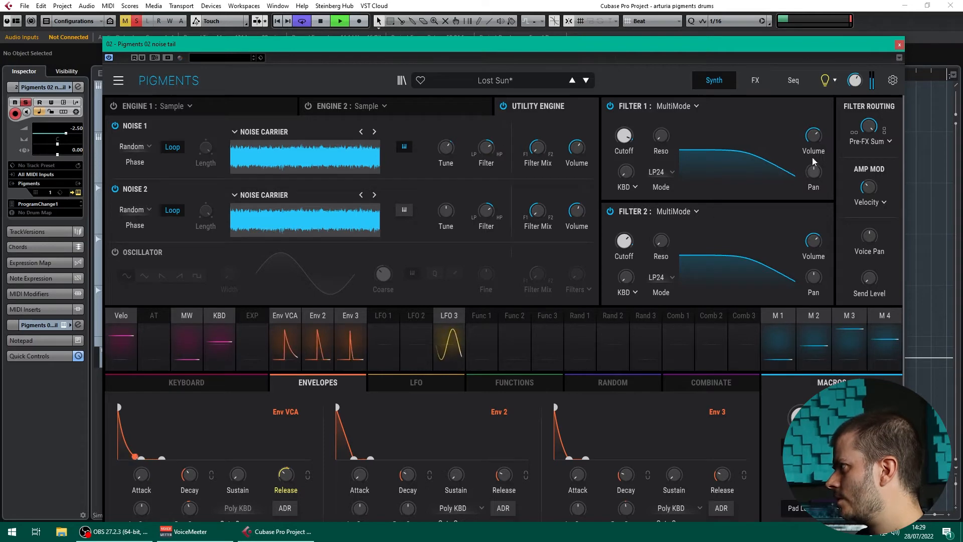
Step: Show the modulation sources of the Filter 1 cutoff and set the Env 3 amount to 0.07
left_click_drag(627, 133, 628, 130)
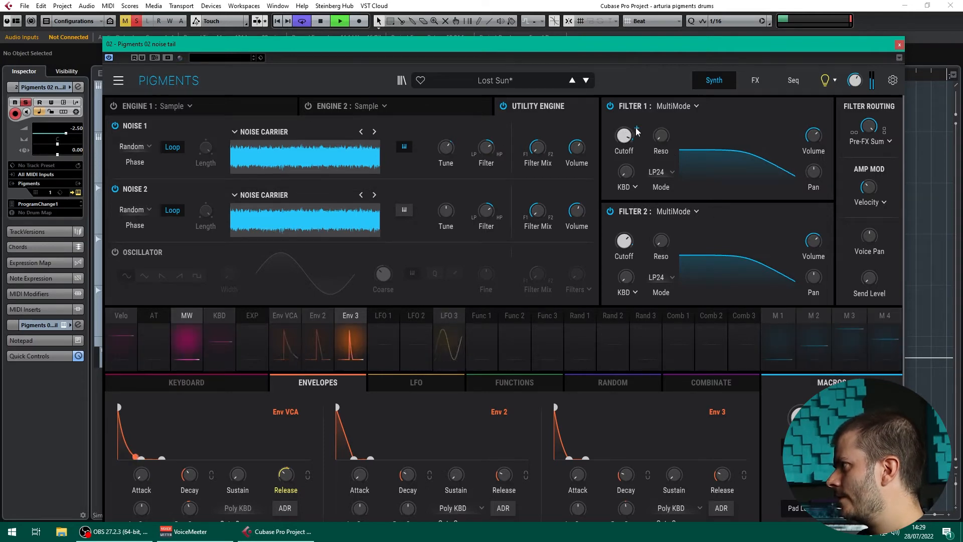
left_click(638, 129)
mouse_move(632, 145)
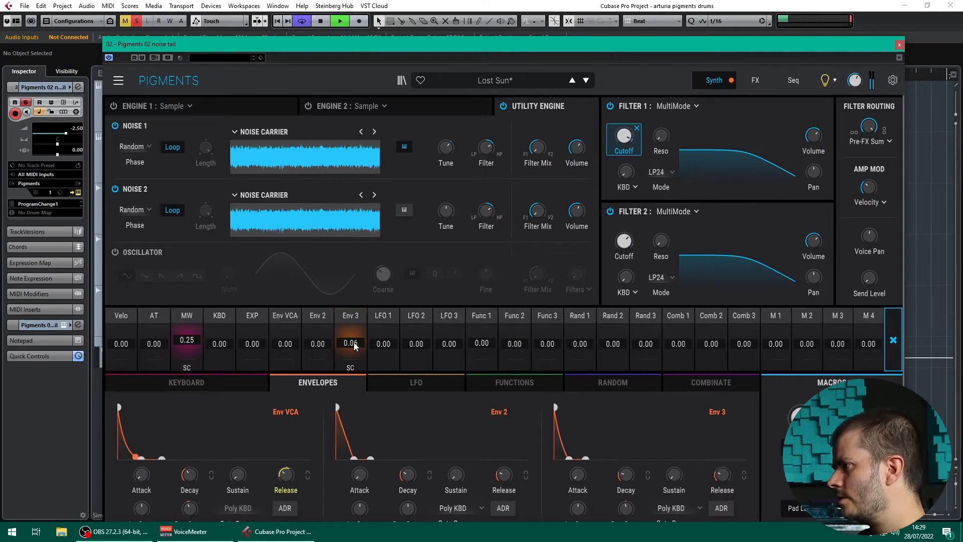
left_click_drag(355, 346, 352, 347)
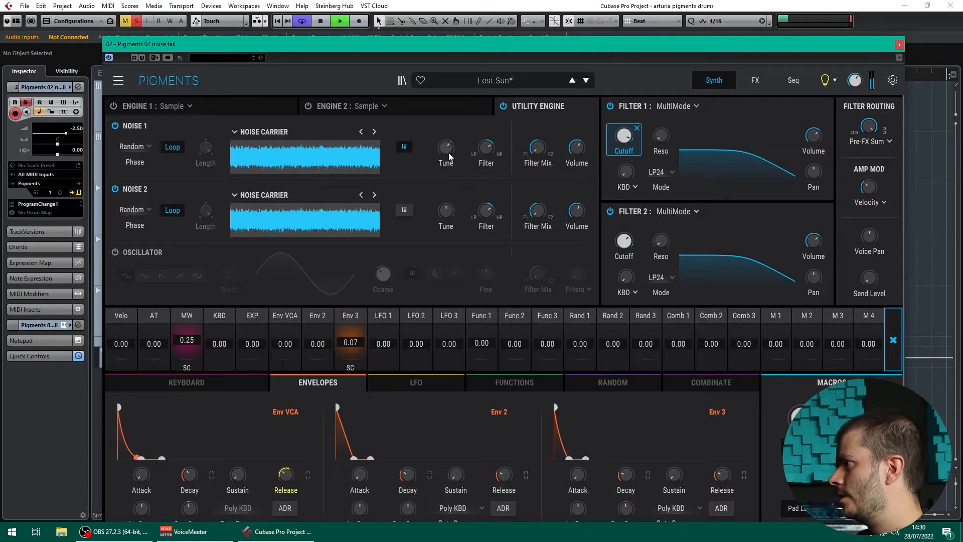
Step: Show the modulation sources of Noise 1's Tune, set the Env 2 amount to 0.10 and check the Tune control
left_click(460, 144)
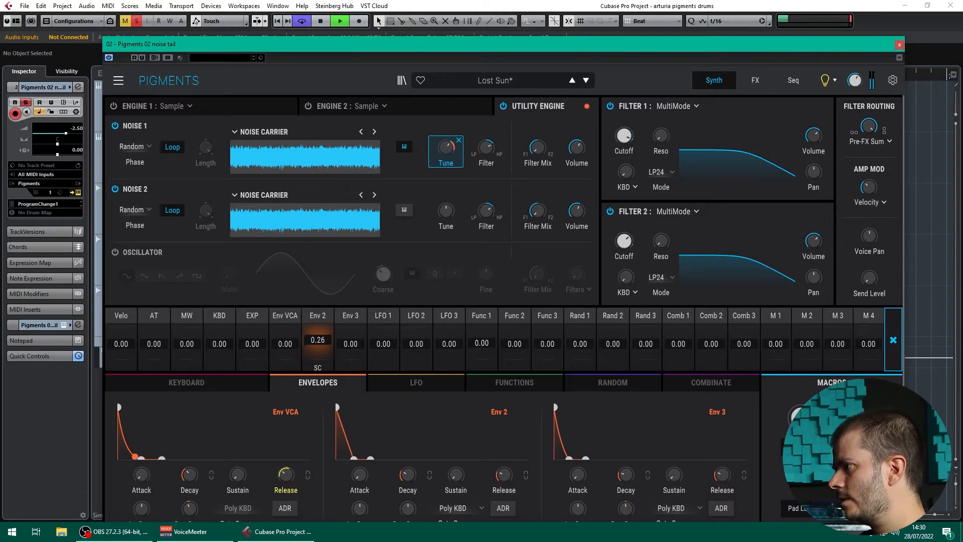
left_click_drag(317, 337, 317, 336)
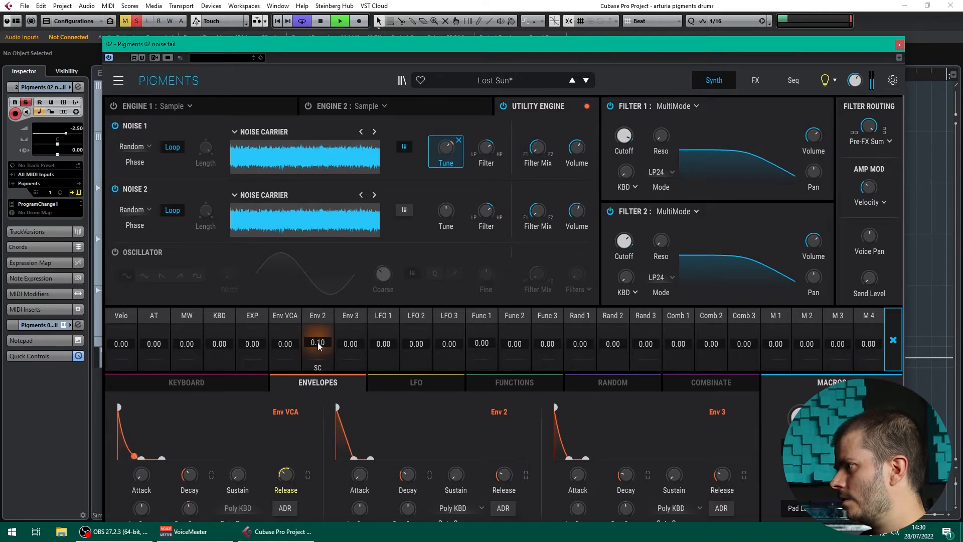
mouse_move(449, 147)
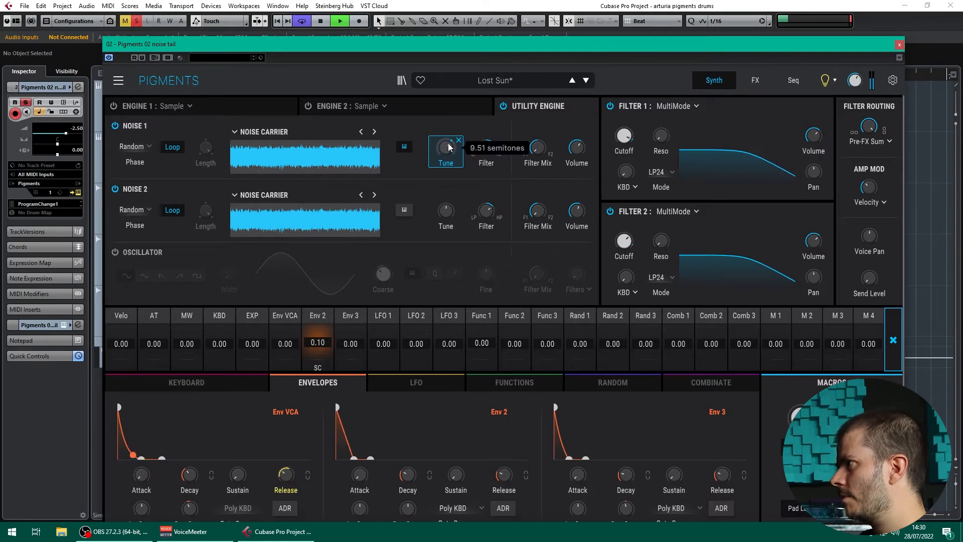
mouse_move(449, 153)
left_mouse_down()
mouse_move(449, 138)
mouse_move(446, 155)
left_mouse_up()
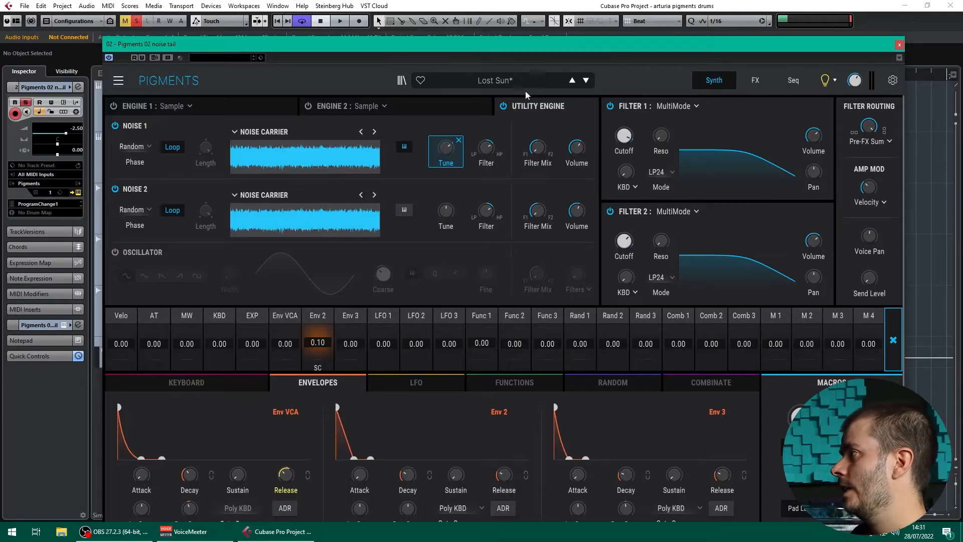
Step: Play the noise tail with the FX A and FX B buses switched off, and switch both back on to compare
left_click(753, 80)
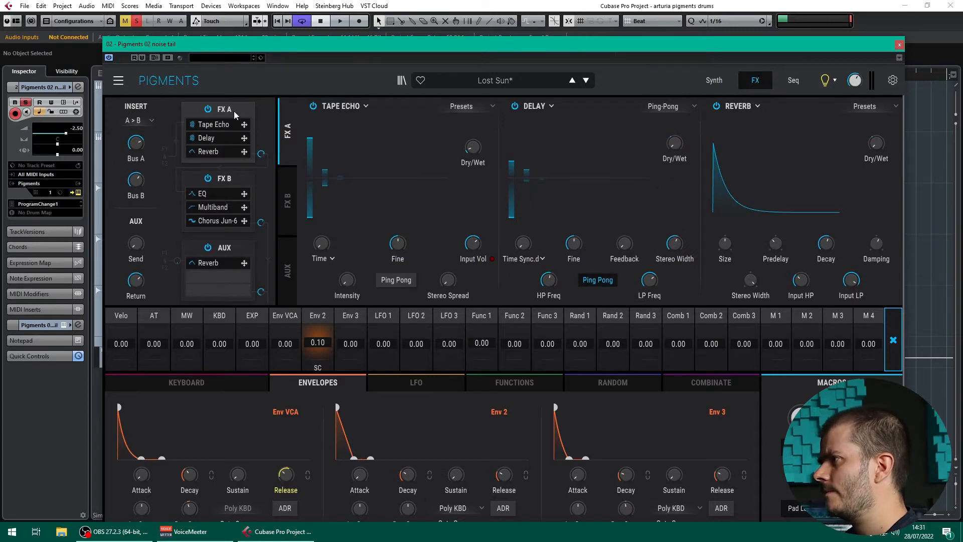
left_click(207, 110)
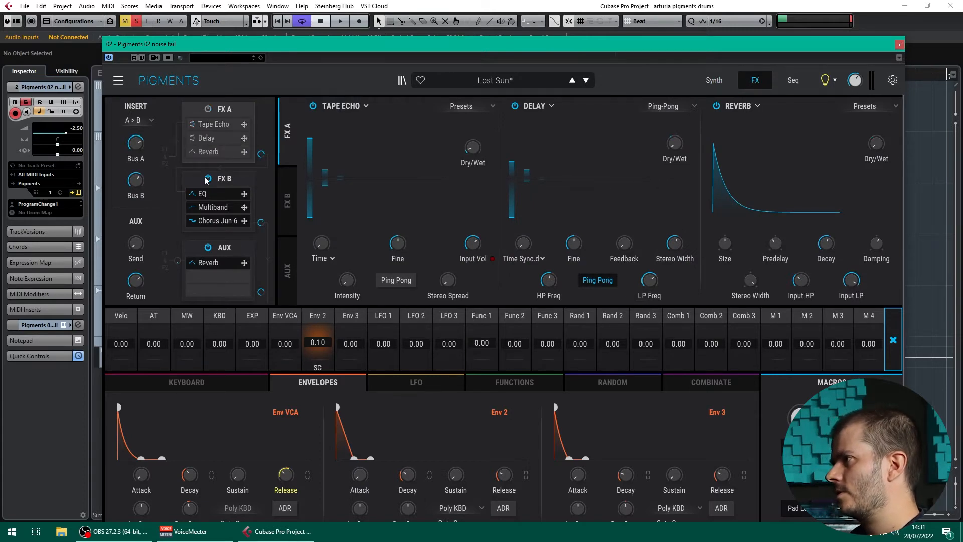
left_click(206, 180)
left_click(340, 21)
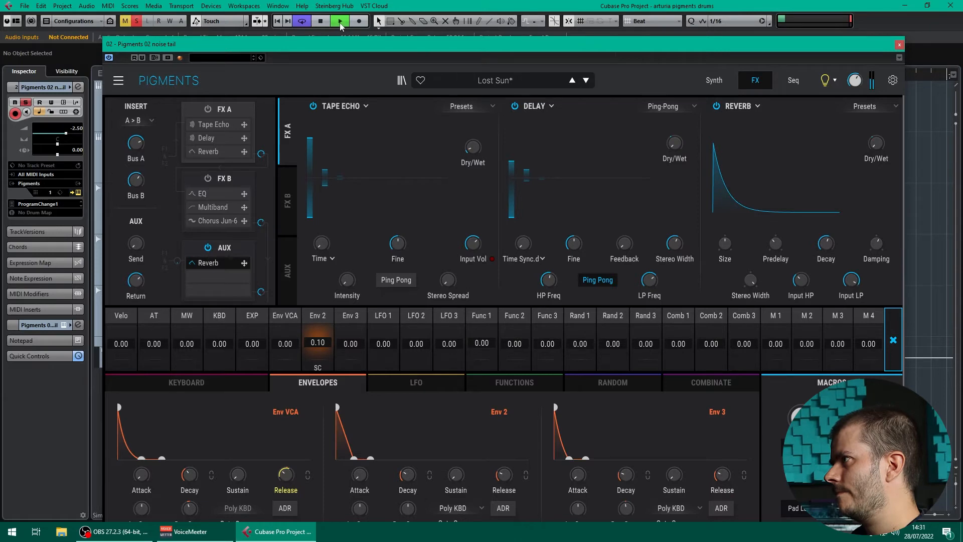
left_click(206, 114)
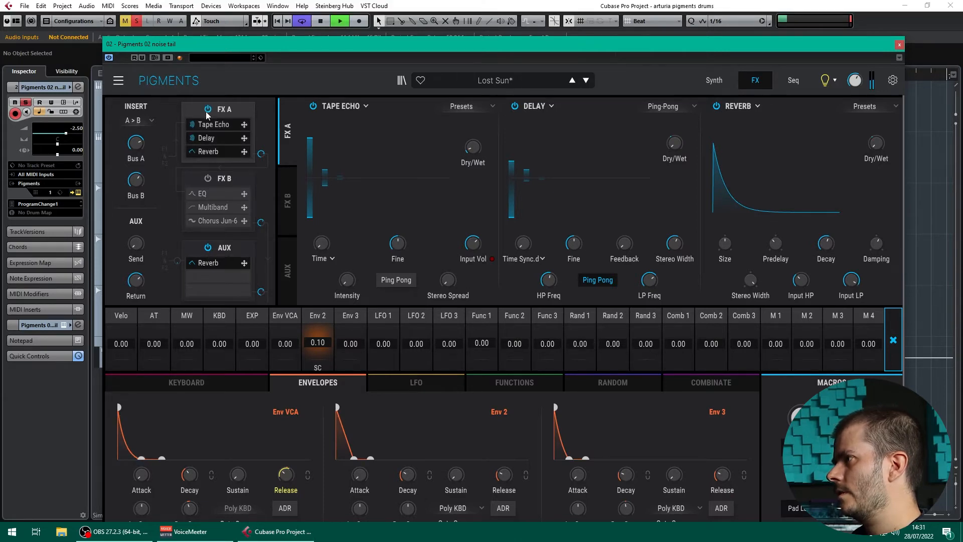
left_click(207, 179)
Step: Switch off Chorus Jun-6 on FX B and compare the playing noise tail with ParamEQ bypassed and re-enabled
left_click(233, 179)
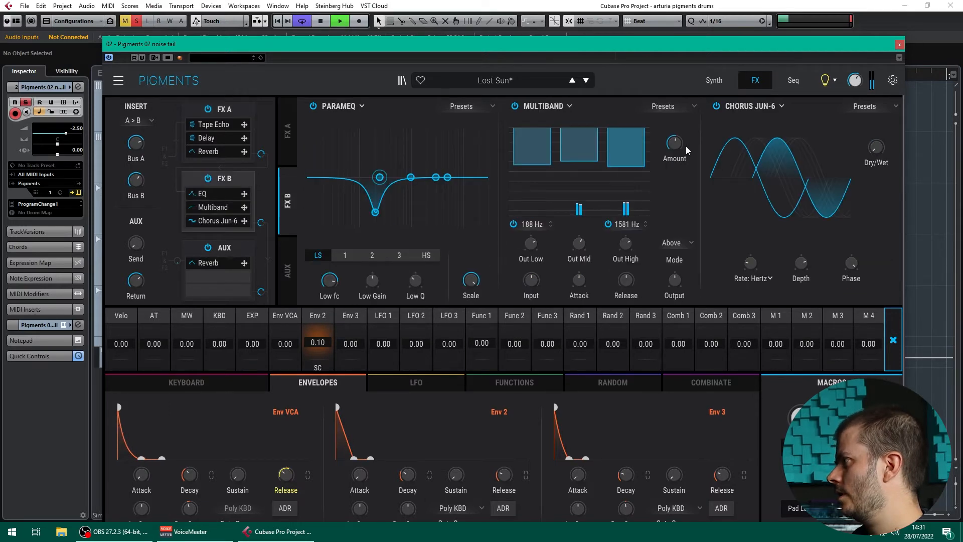
left_click(718, 107)
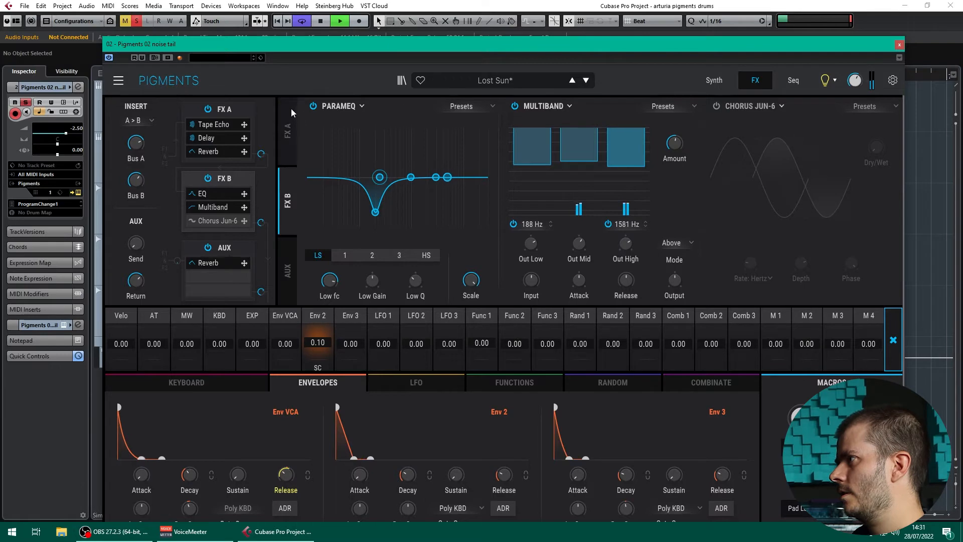
left_click(313, 107)
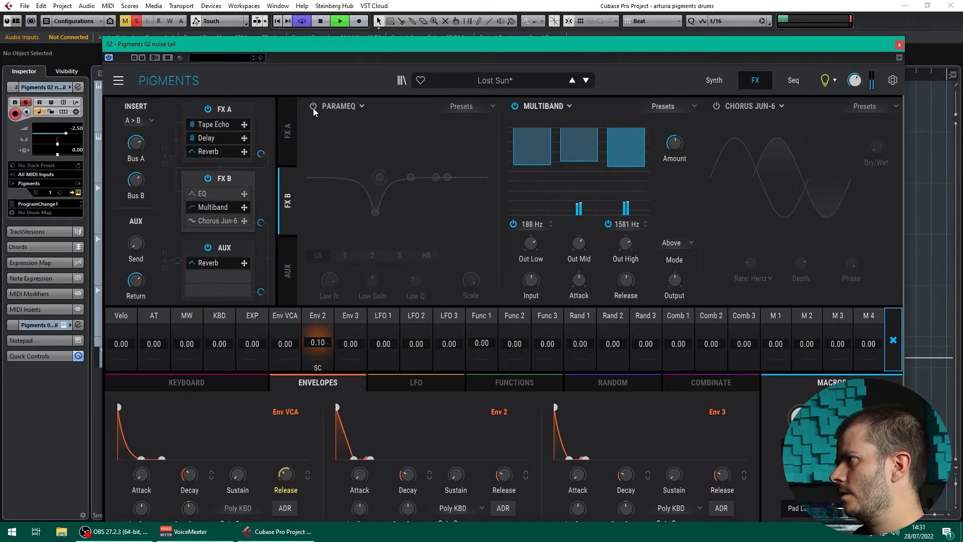
left_click(313, 107)
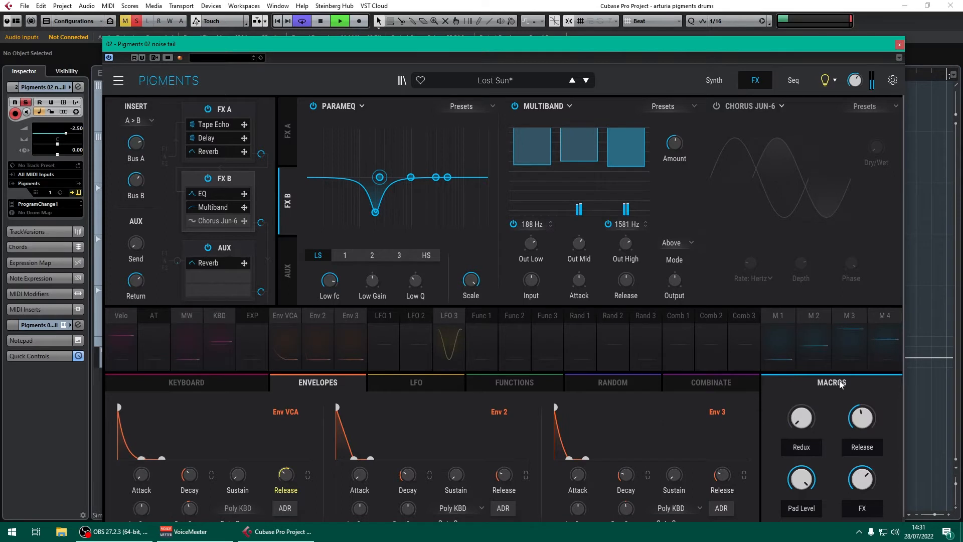
Step: Inspect the Macro 4 modulation amounts on the Dry/Wet of FX A's Reverb and Delay
left_click(884, 315)
left_click(224, 108)
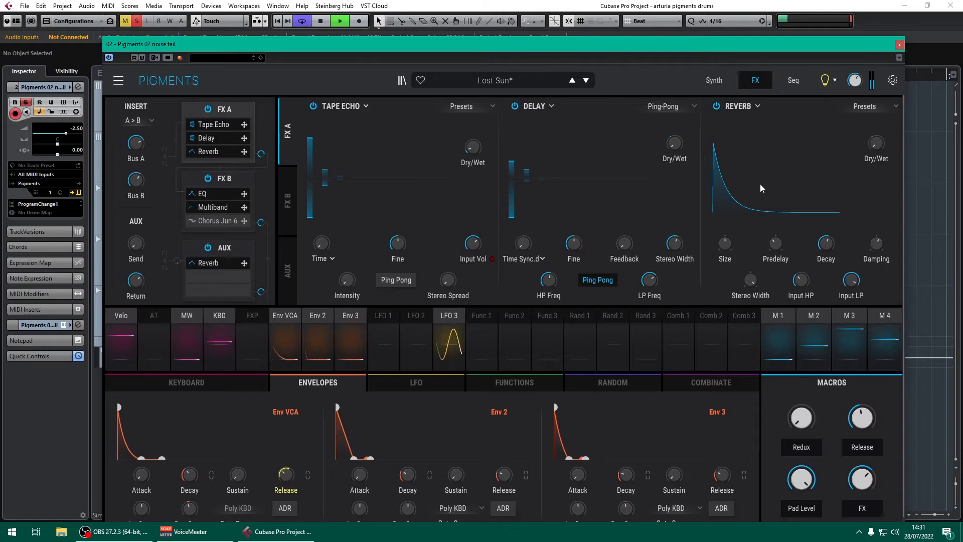
mouse_move(877, 146)
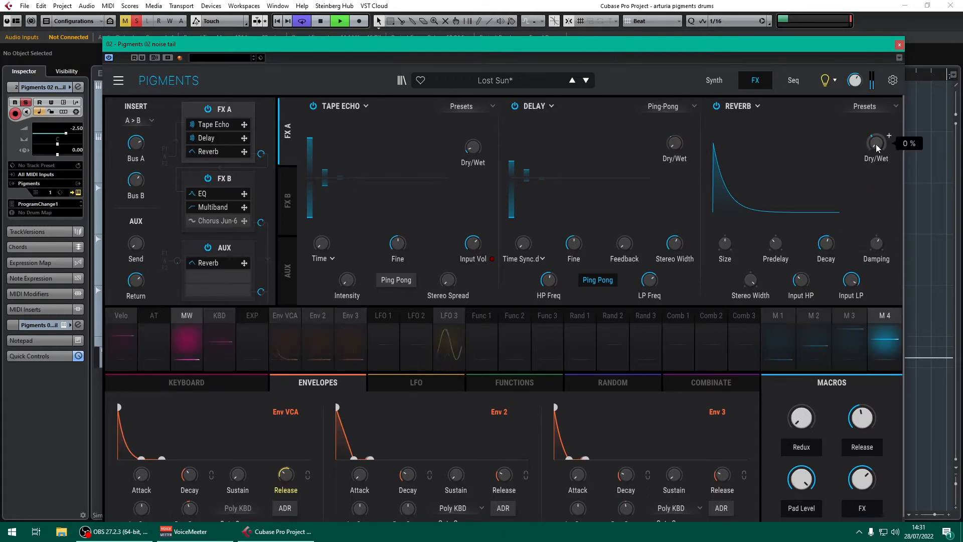
left_click(889, 137)
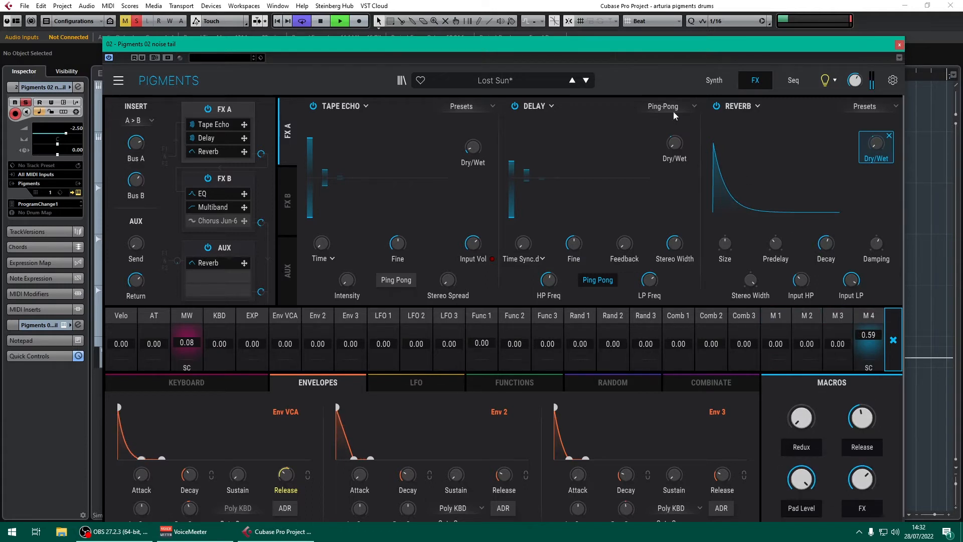
left_click(686, 139)
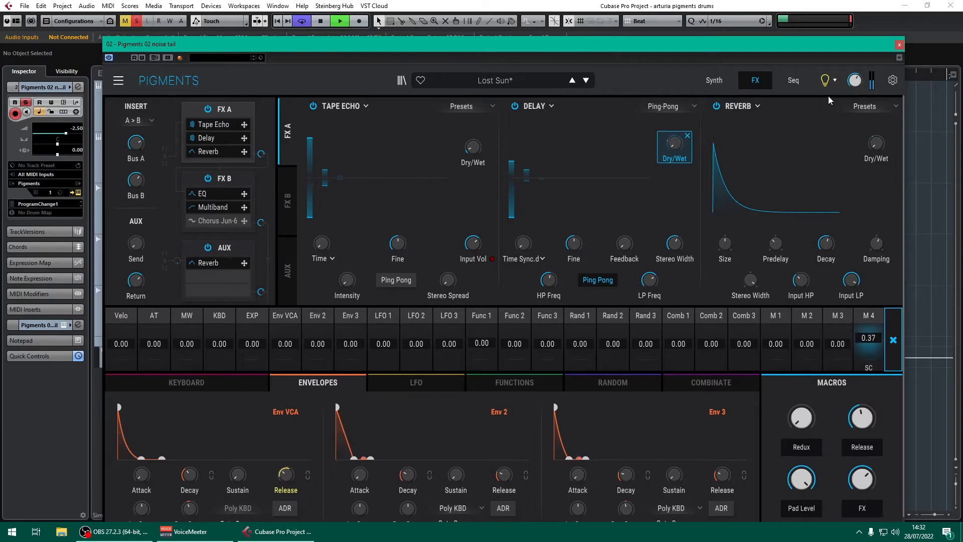
Step: Close Pigments, stop playback, reactivate the noise tail track's audio inserts and open its FabFilter Pro-Q 3
left_click(898, 44)
key("space")
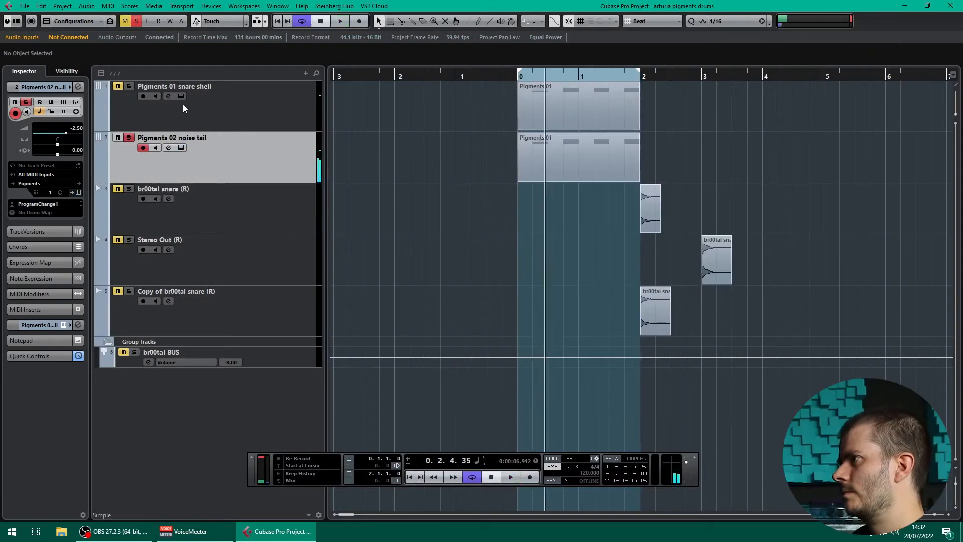
left_click(14, 324)
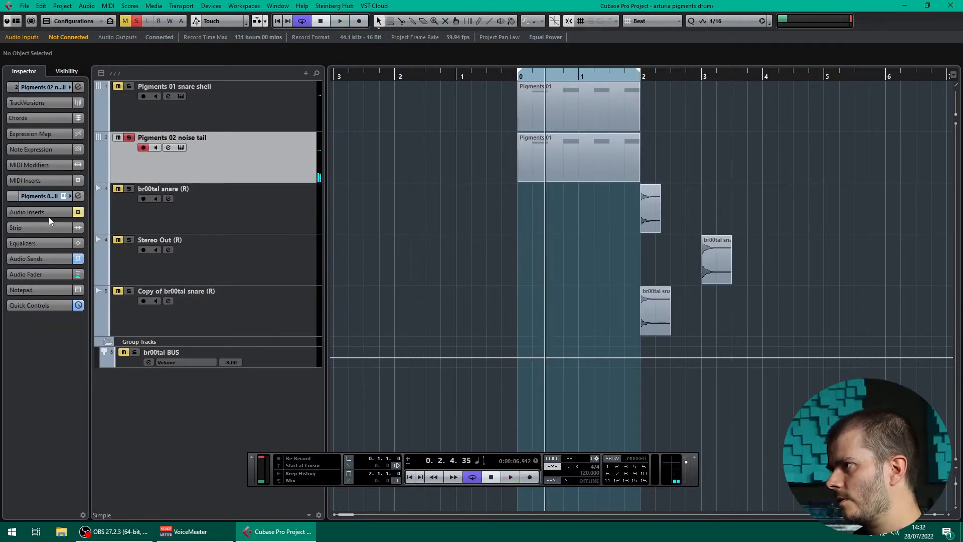
left_click(56, 215)
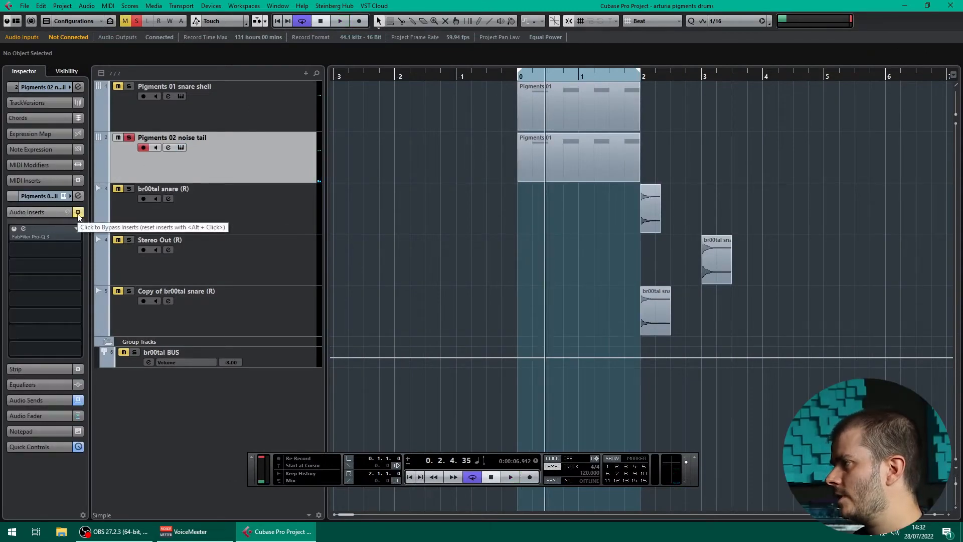
left_click(78, 212)
left_click(25, 236)
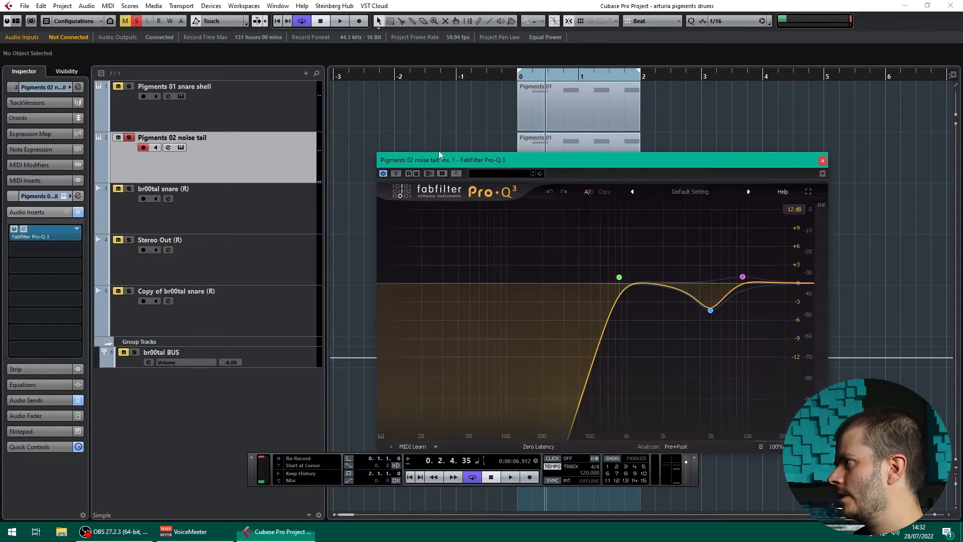
Step: Play the noise tail from the loop start with Pro-Q 3 bypassed, reactivate the EQ to compare, and stop playback
left_click(395, 174)
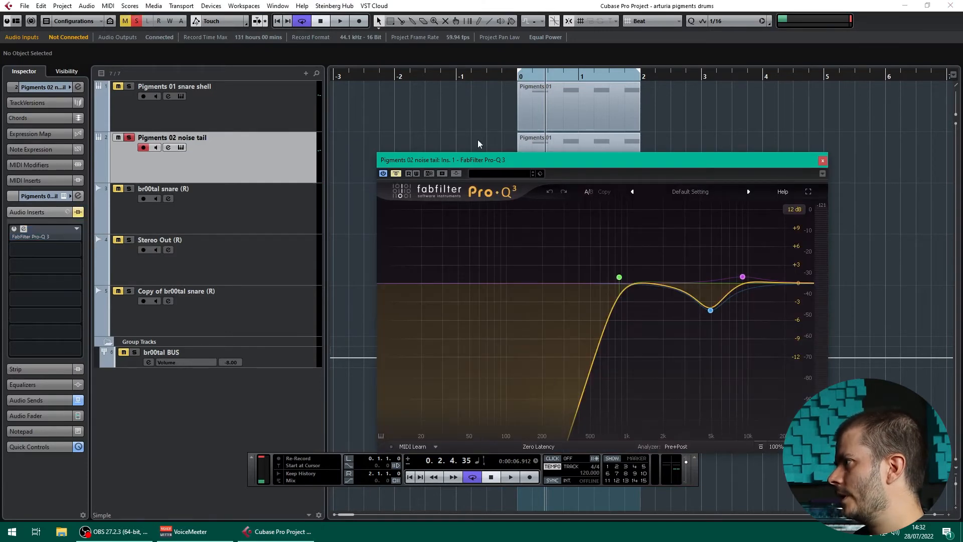
left_click(521, 78)
key("space")
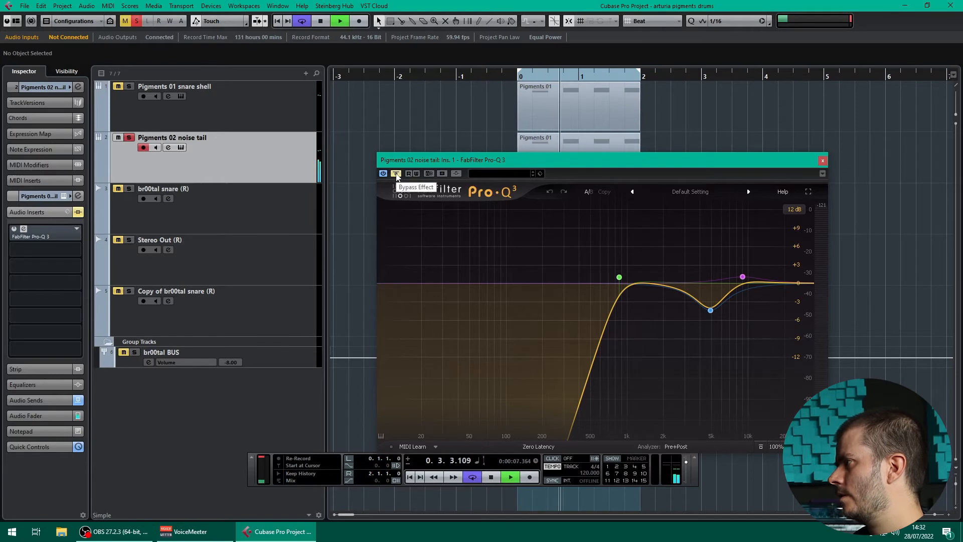
left_click(396, 173)
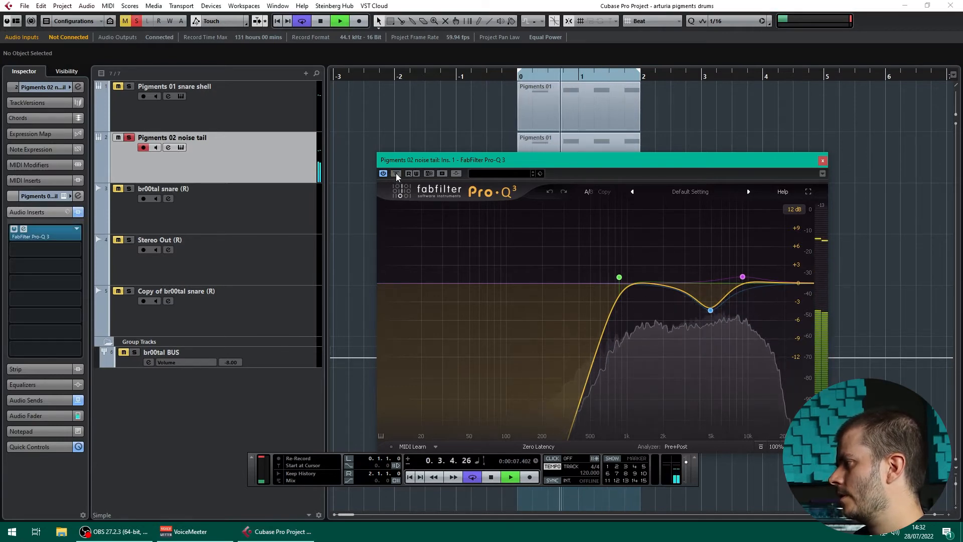
key("space")
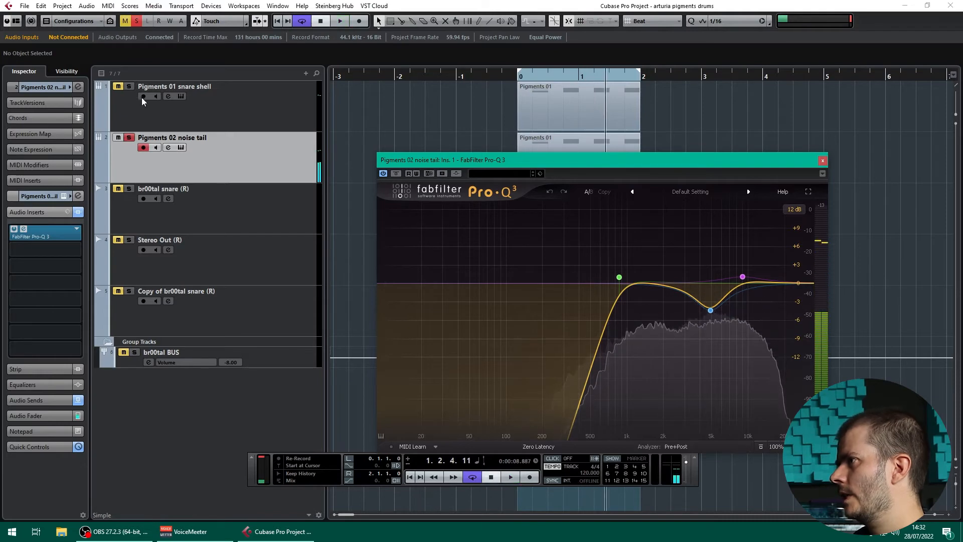
Step: Solo and select the Pigments 01 snare shell track alongside the noise tail and play both layers from the loop start
left_click(130, 87)
left_click(148, 112)
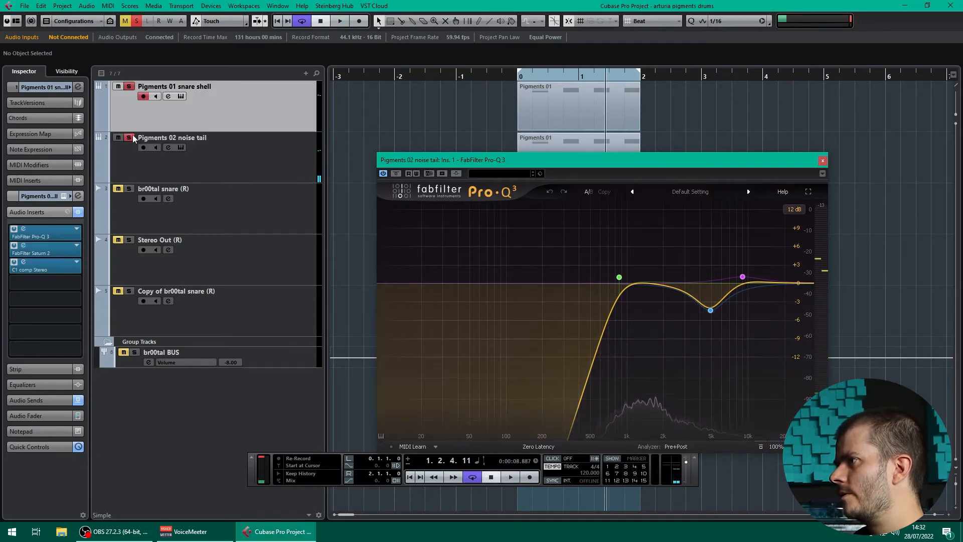
left_click(520, 78)
key("space")
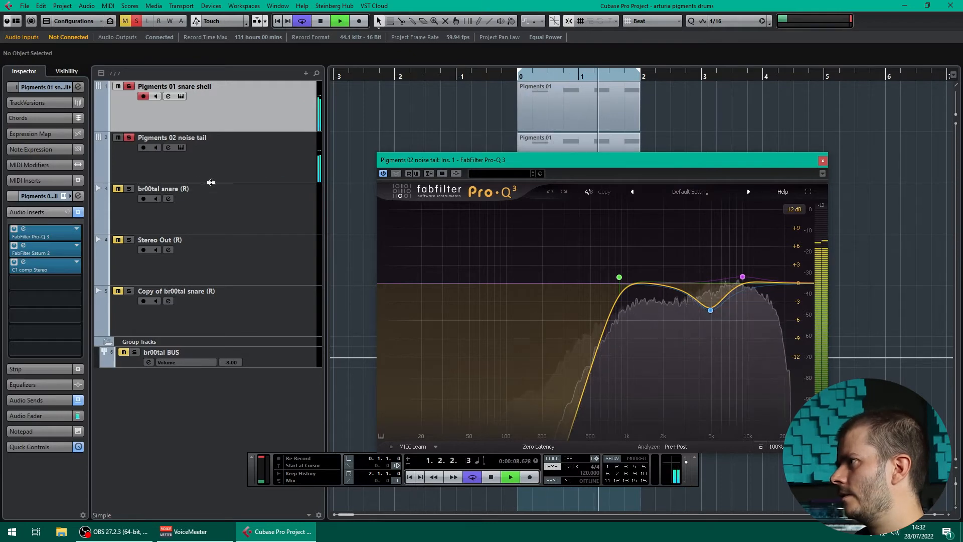
Step: Play both layers with the noise tail's audio inserts bypassed and reactivated for comparison, then stop playback and close Pro-Q 3
key("space")
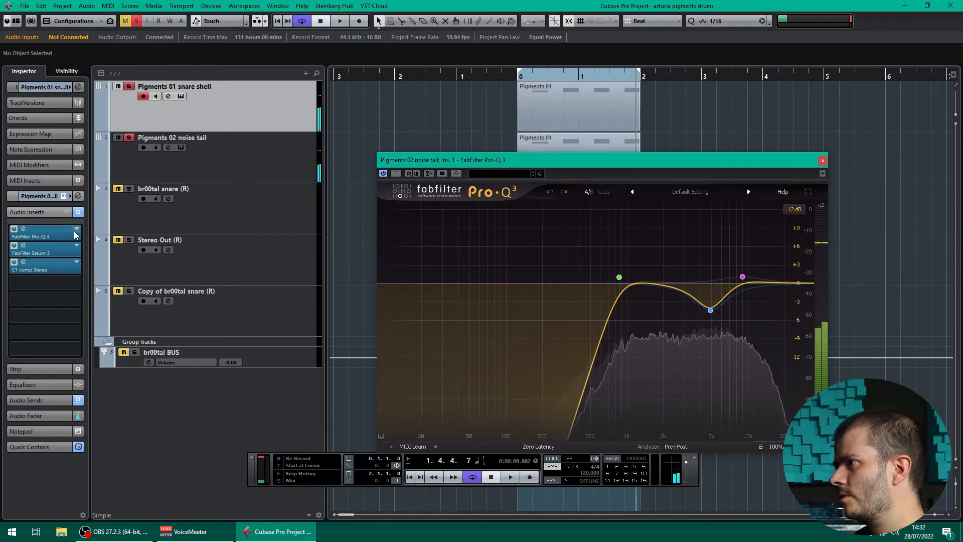
left_click(214, 178)
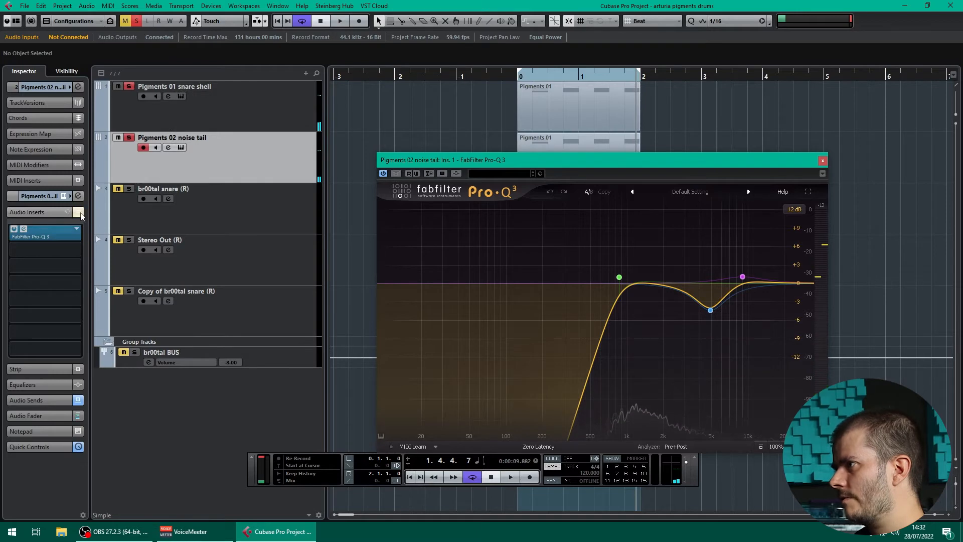
key("space")
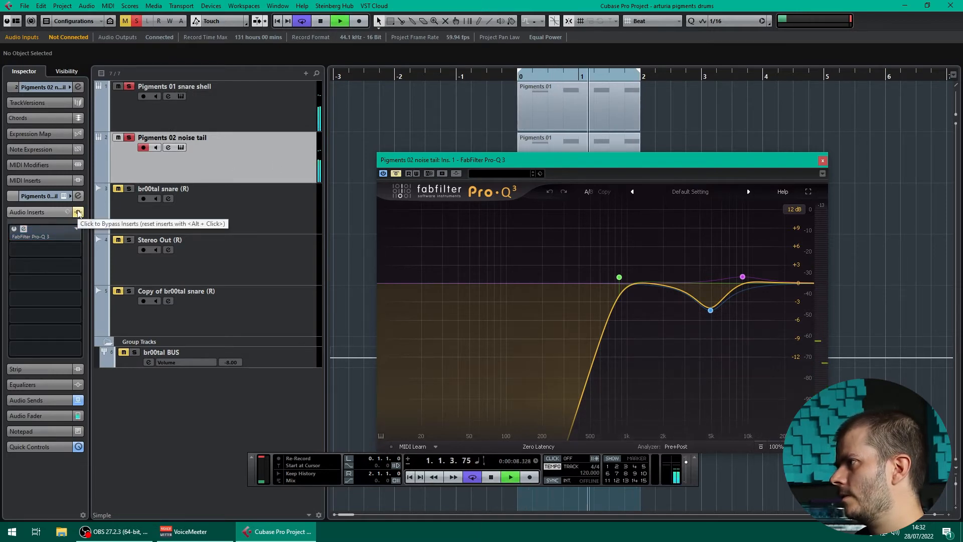
left_click(155, 125)
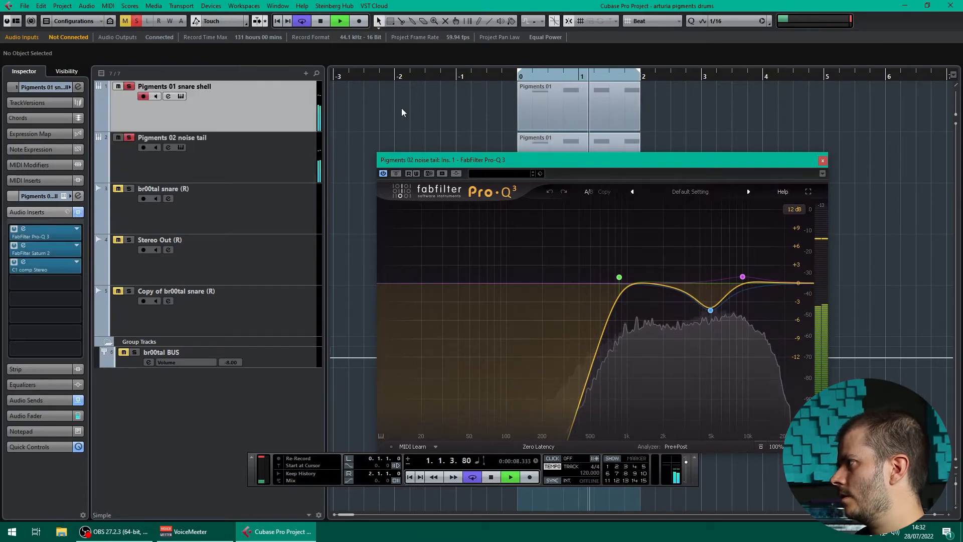
key("space")
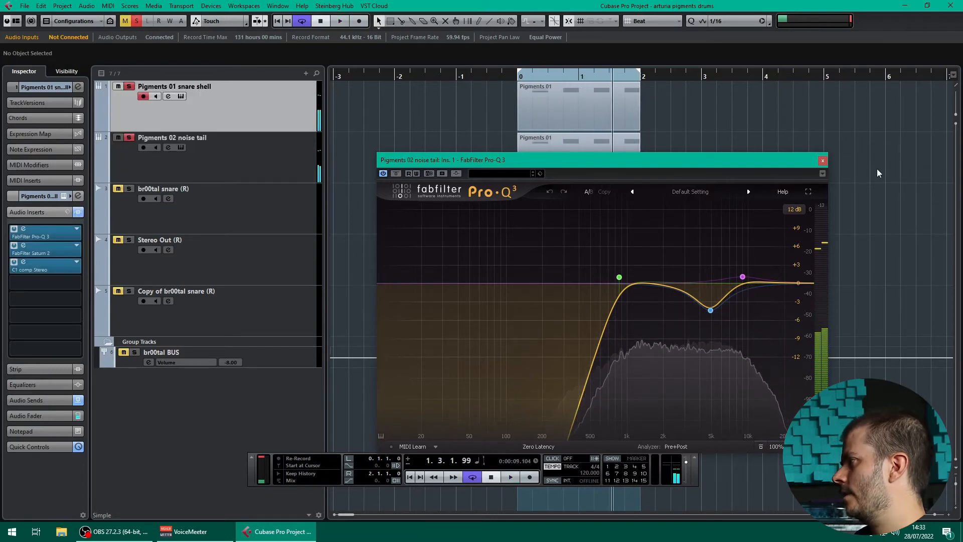
left_click(823, 160)
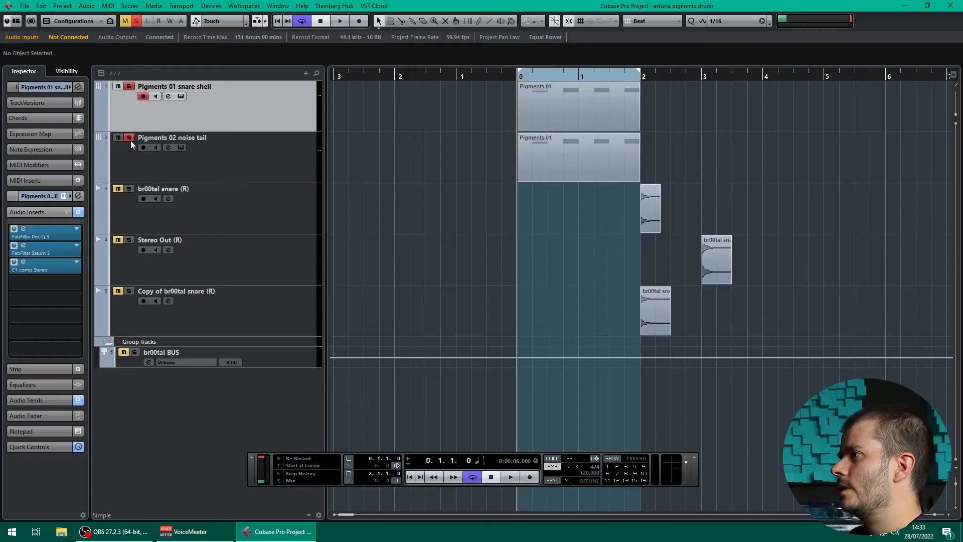
Step: Solo the Pigments 02 noise tail track and the br00tal BUS group alongside the snare shell, leaving the bus selected
left_click(129, 138)
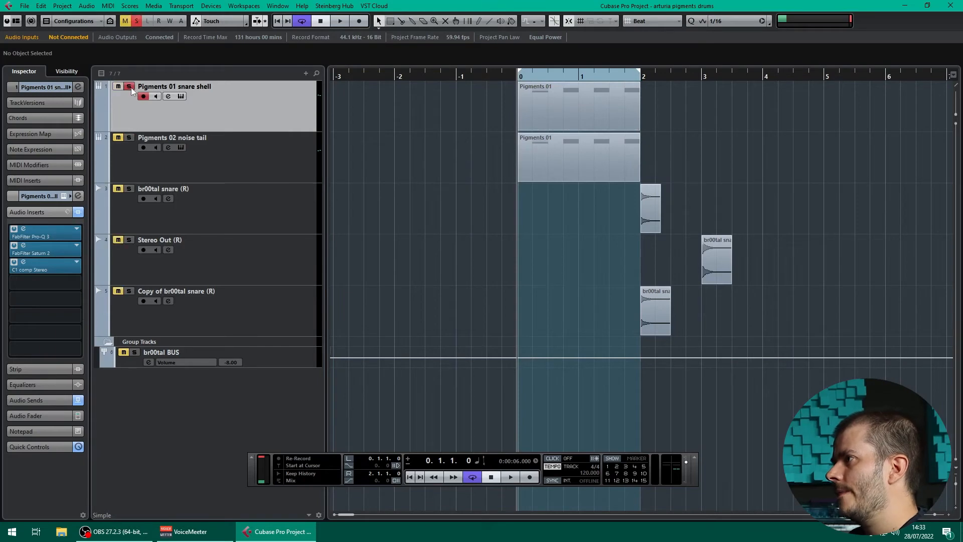
left_click(250, 161)
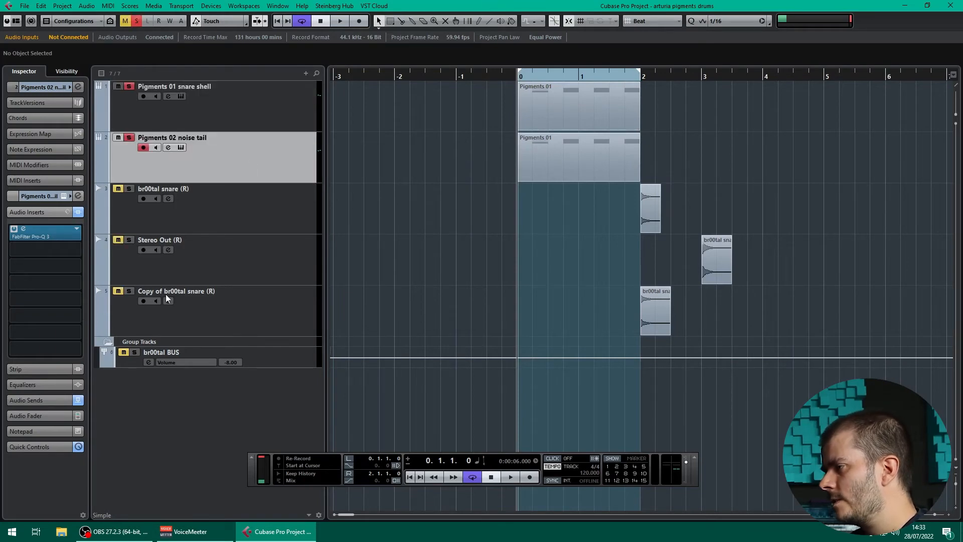
left_click(257, 362)
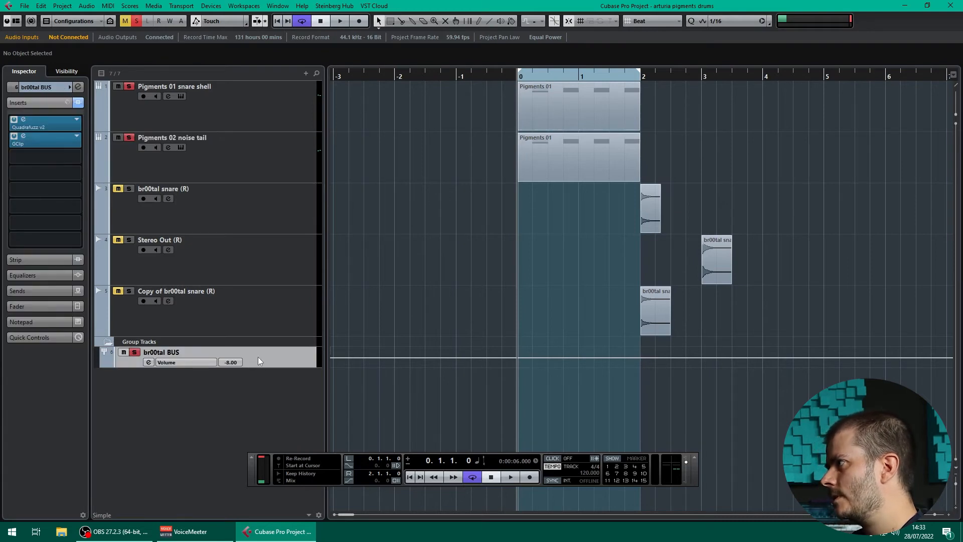
Step: Compare the br00tal BUS send levels of the snare shell and noise tail tracks, then check the bus itself
left_click(263, 117)
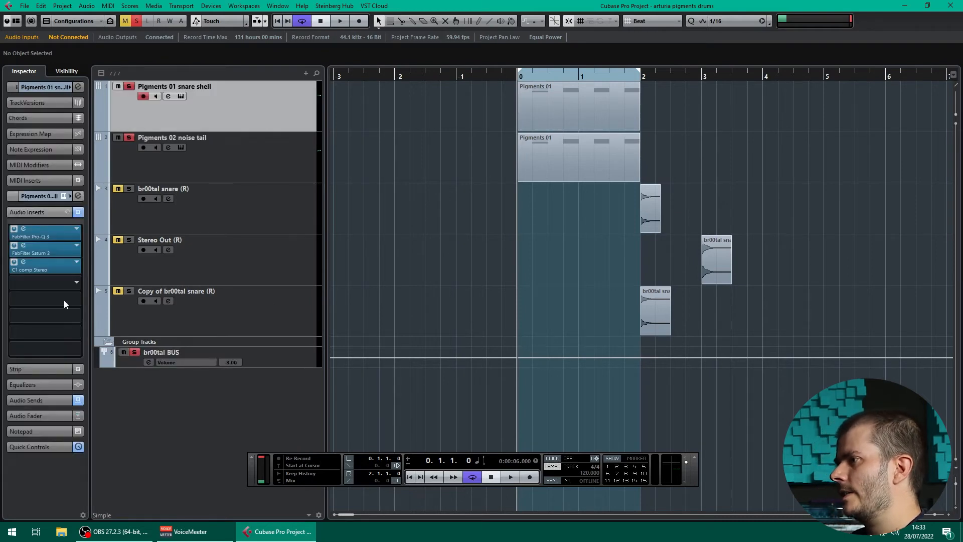
left_click(23, 401)
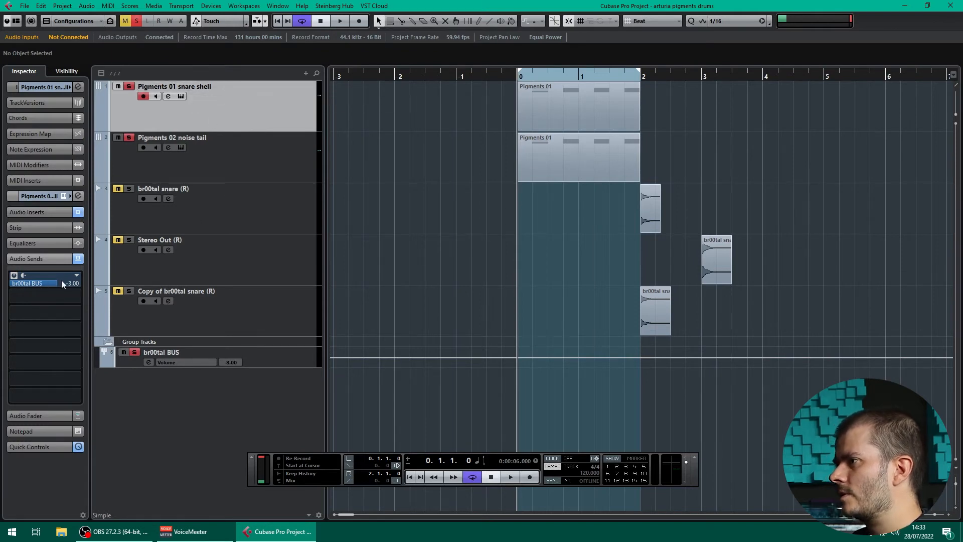
left_click(259, 169)
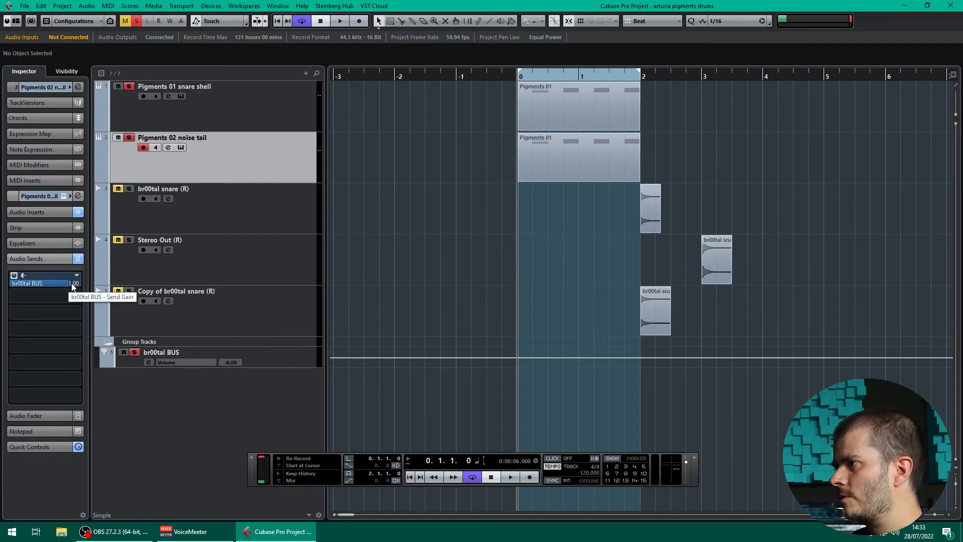
left_click(263, 109)
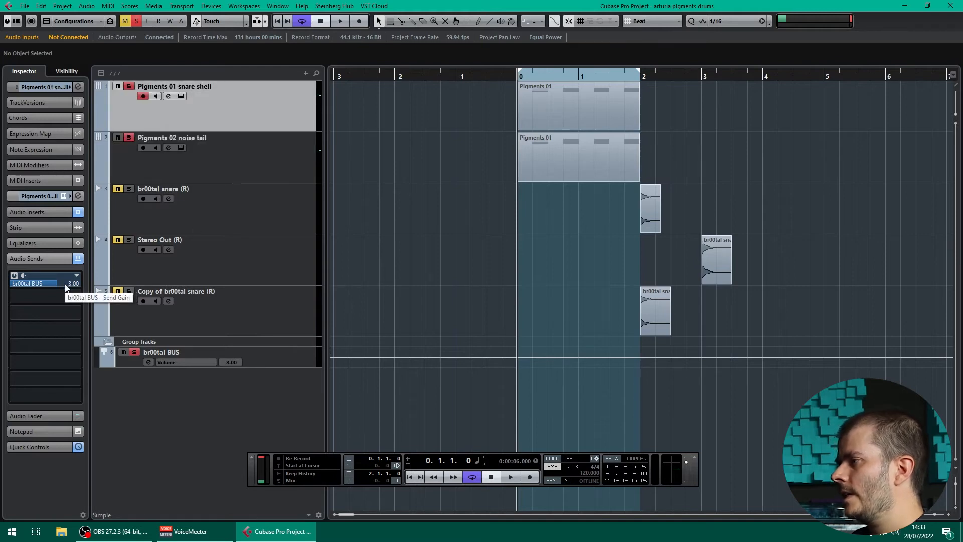
left_click(287, 368)
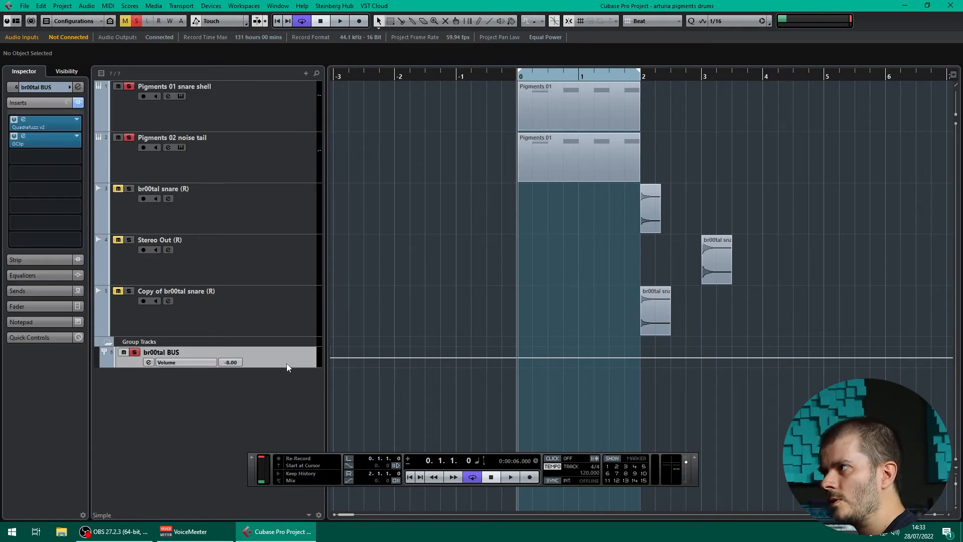
Step: Compare the channel volumes of the snare shell and noise tail tracks in their basic track settings
left_click(288, 120)
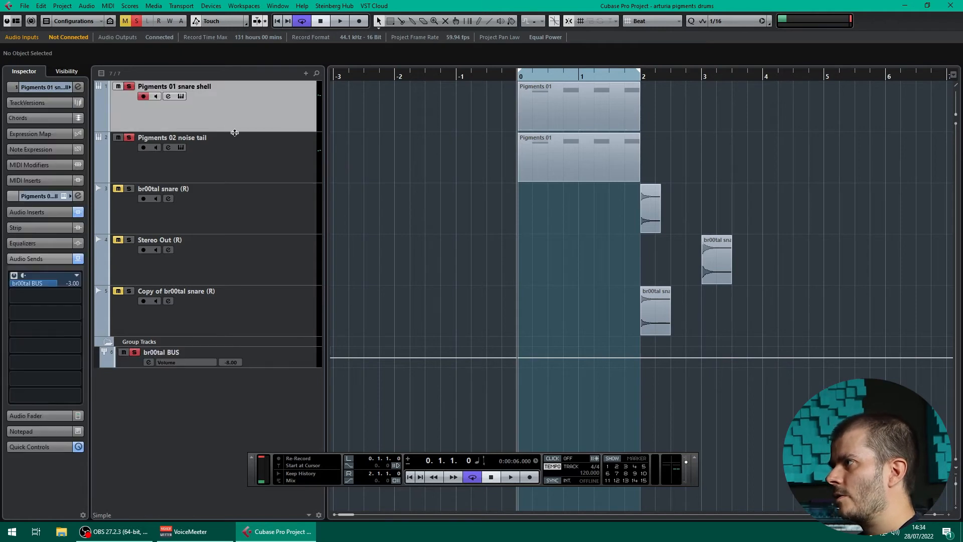
left_click(25, 89)
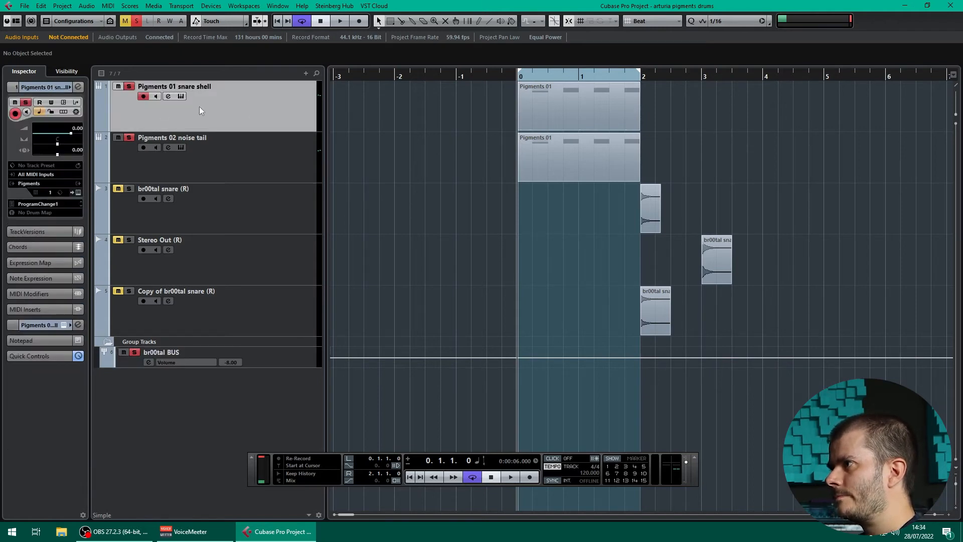
left_click(230, 149)
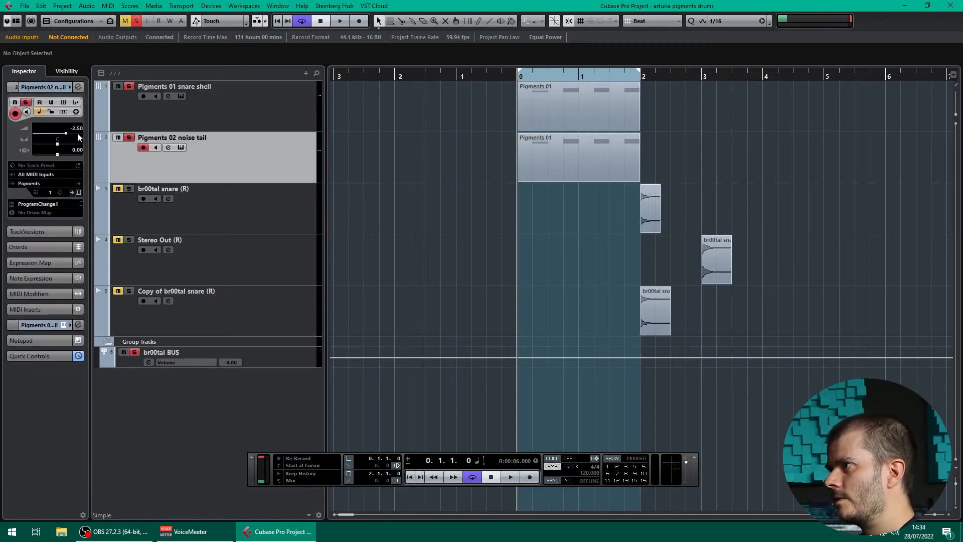
left_click(262, 119)
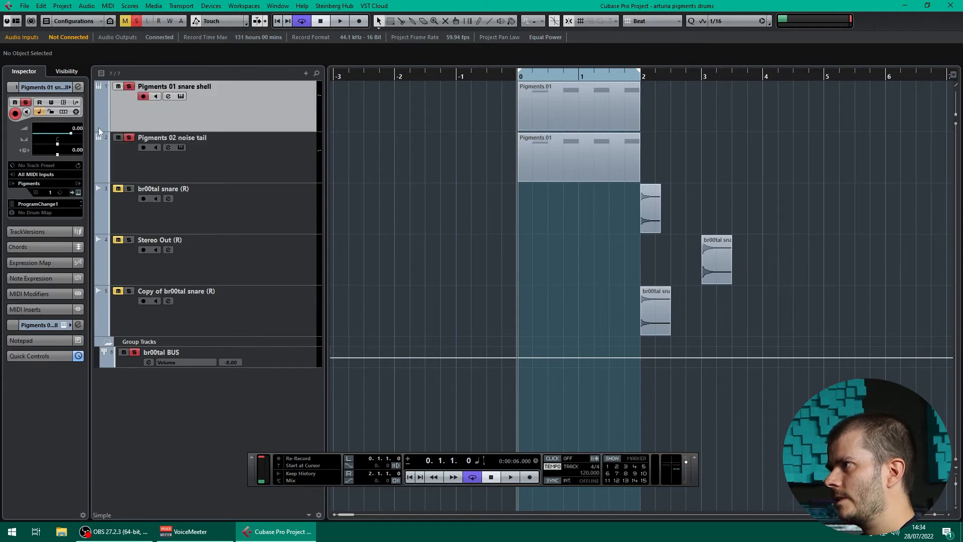
Step: Play the layered snare while muting and unmuting the br00tal BUS to compare the sound, then stop playback
left_click(283, 359)
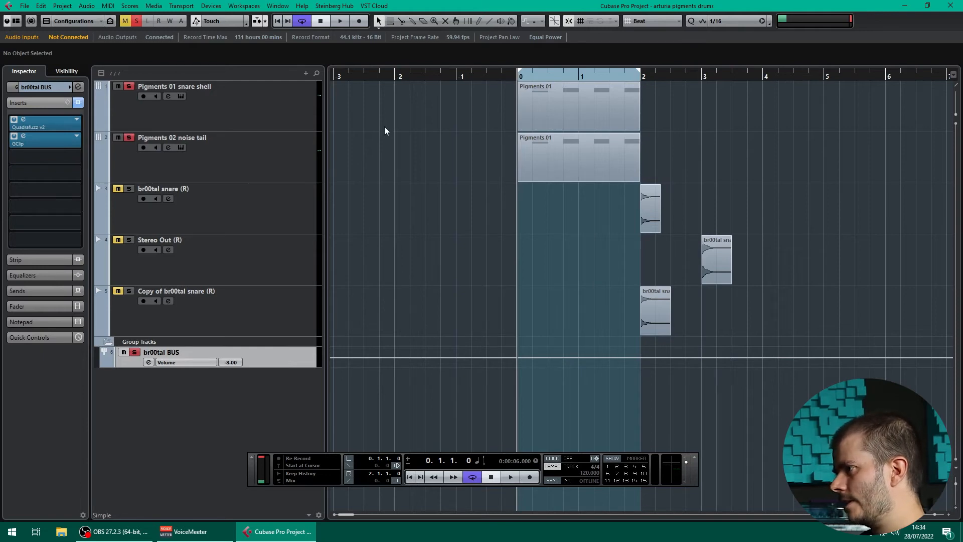
key("space")
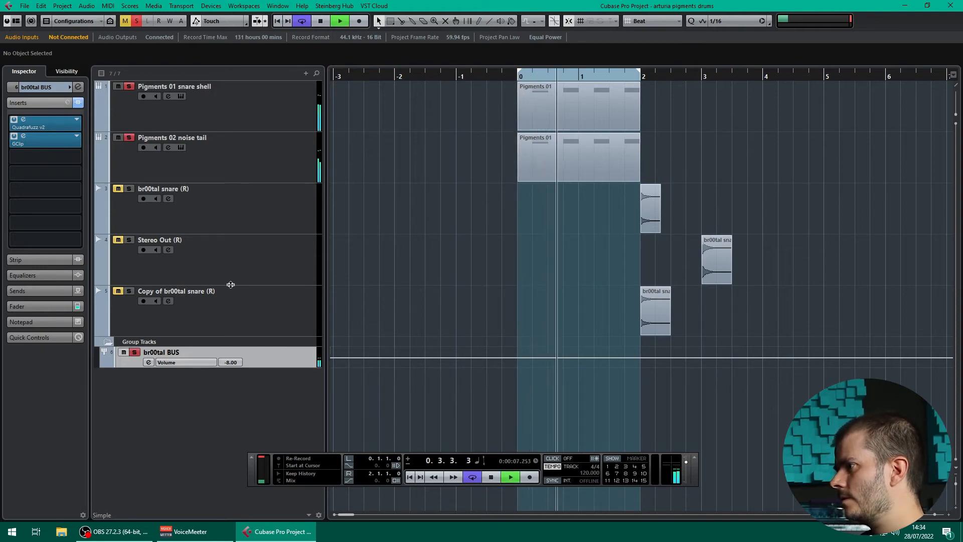
left_click(124, 352)
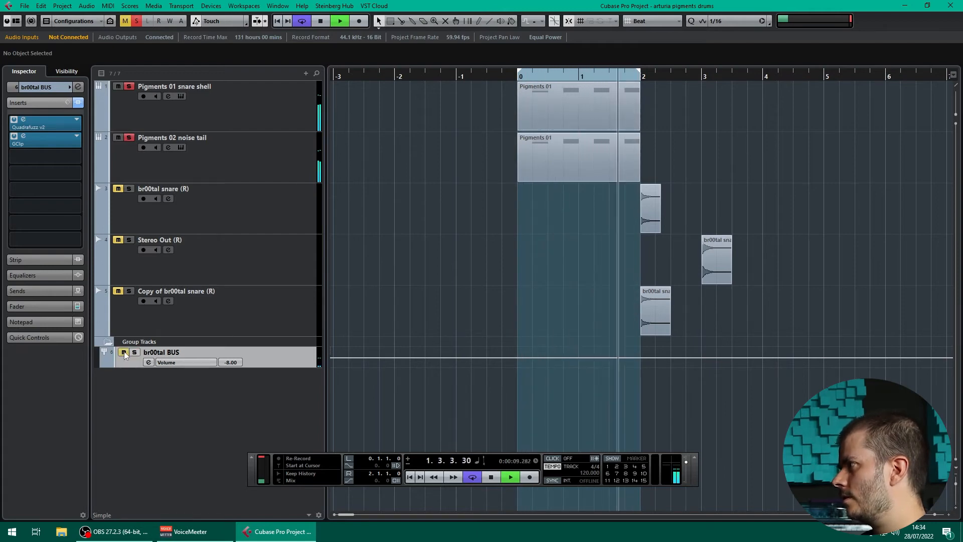
left_click(124, 353)
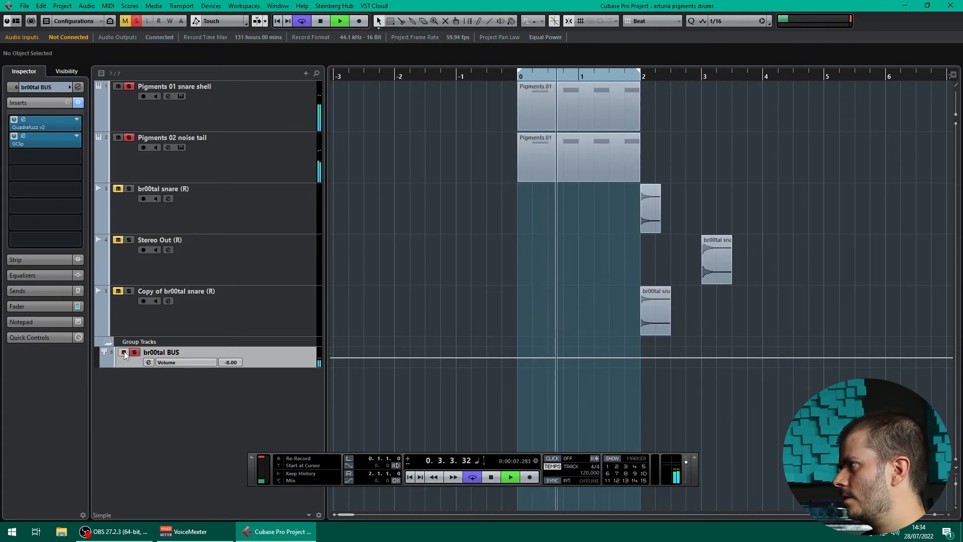
key("space")
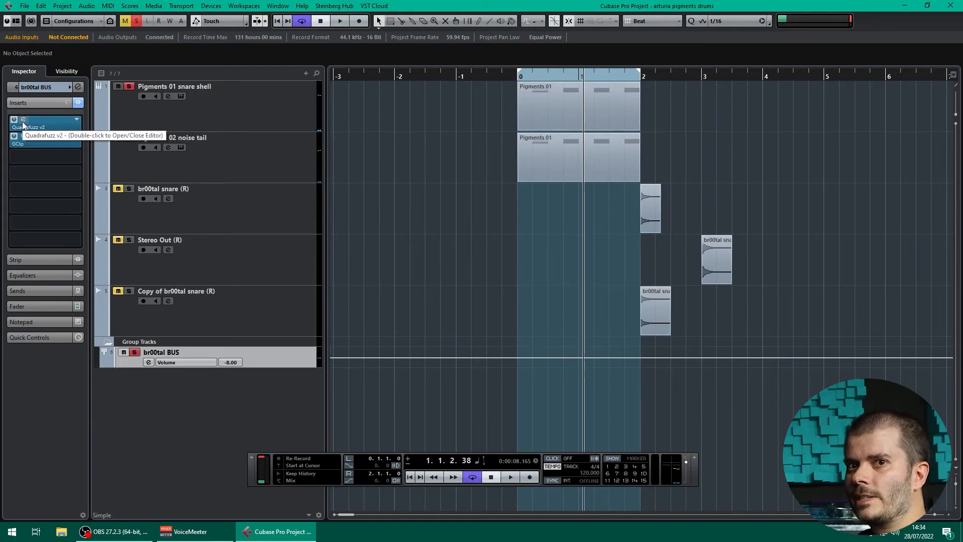
Step: Open the br00tal BUS inserts Quadrafuzz v2 and GClip, arrange their windows apart, and return the playhead to the loop start
double_click(23, 125)
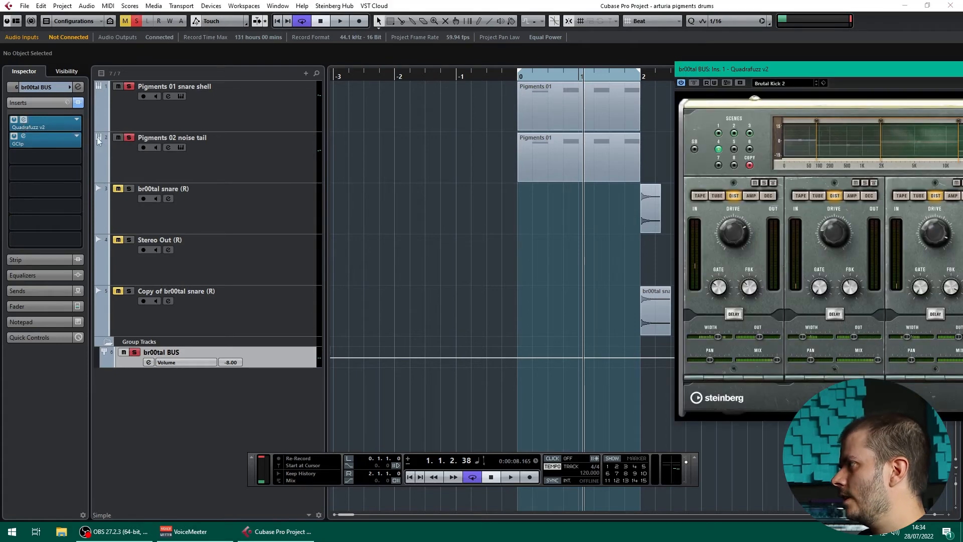
left_click_drag(789, 76, 570, 150)
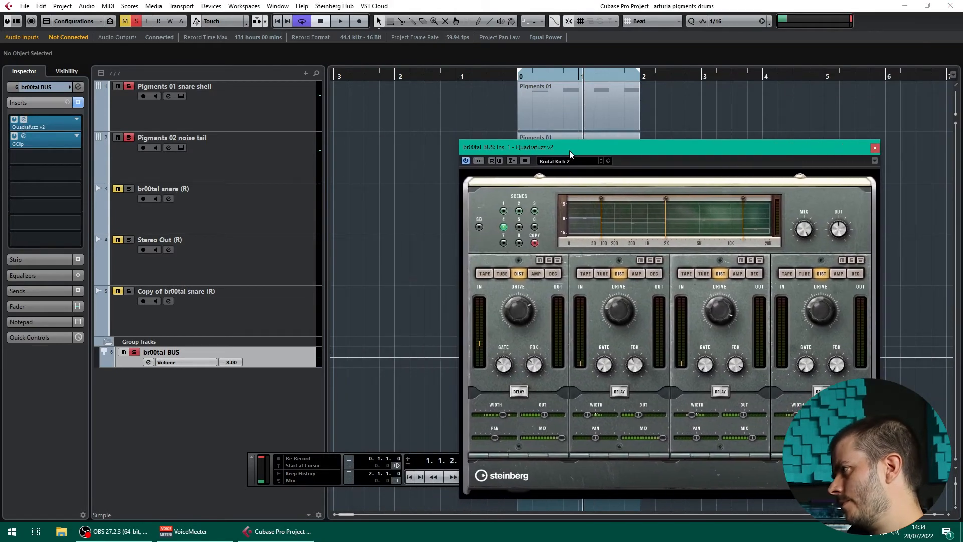
left_click(519, 80)
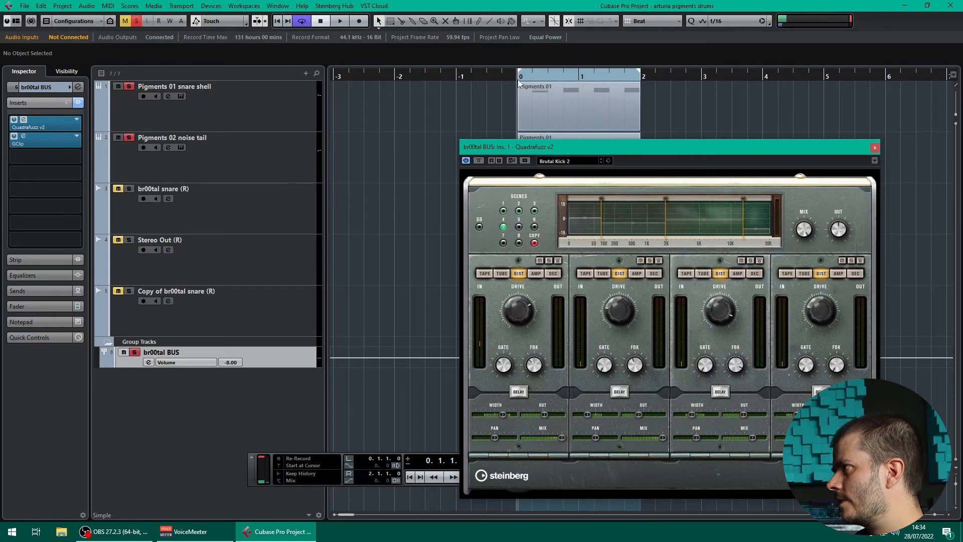
left_click(24, 133)
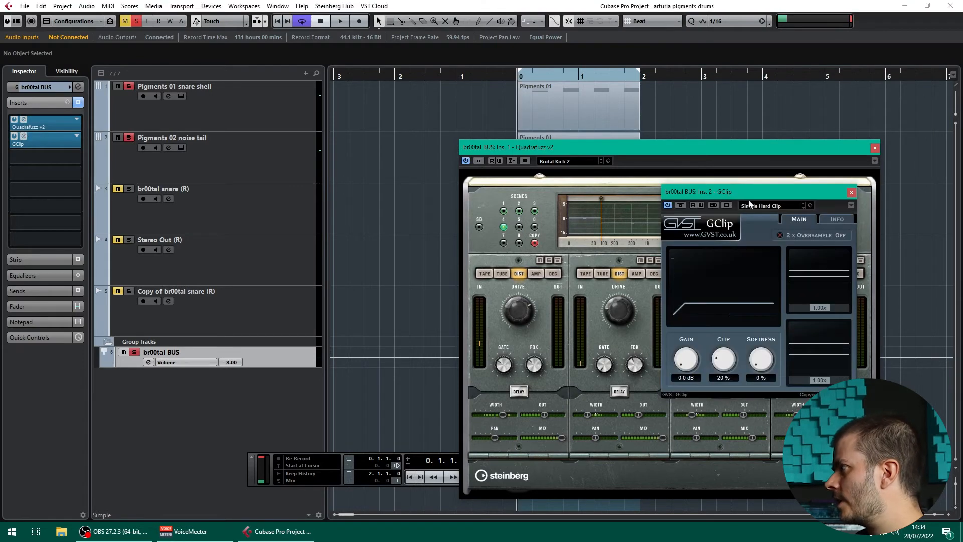
left_click_drag(764, 196, 203, 270)
Step: Play the snare to observe Quadrafuzz v2 and GClip at work, stop playback, and close both plug-in windows
key("space")
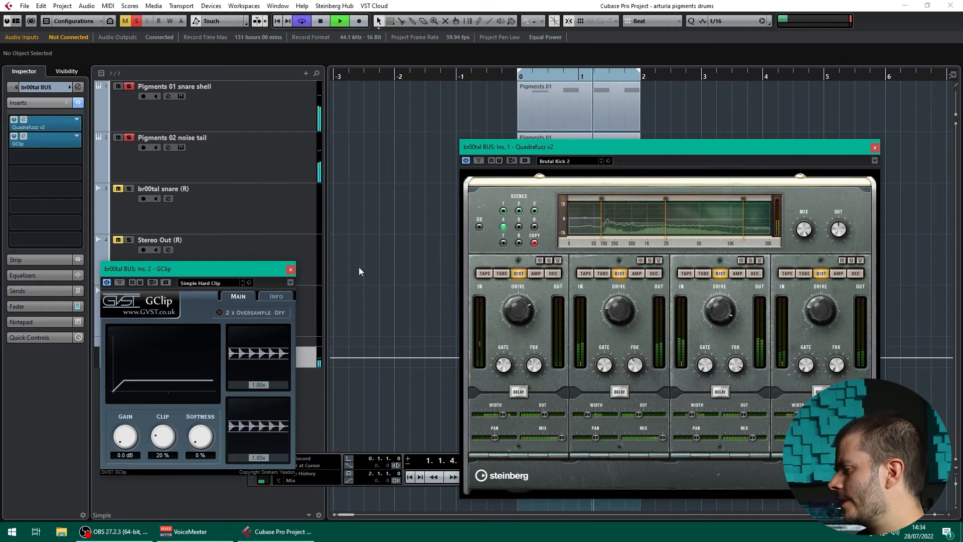
key("space")
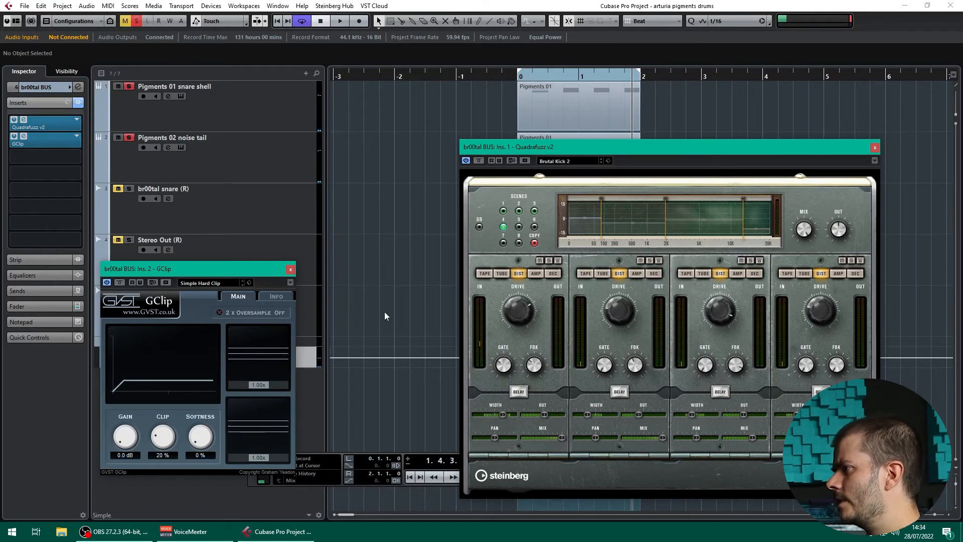
left_click(290, 270)
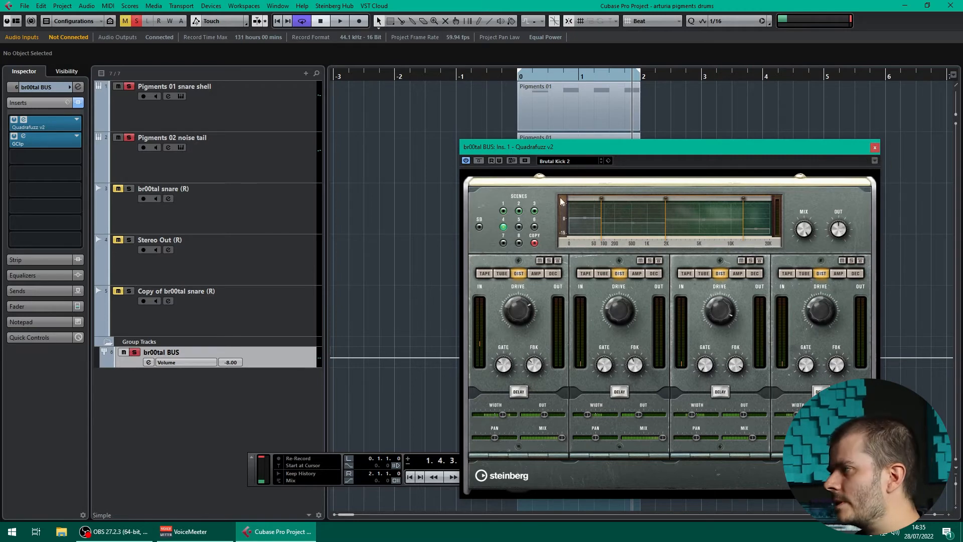
left_click(875, 148)
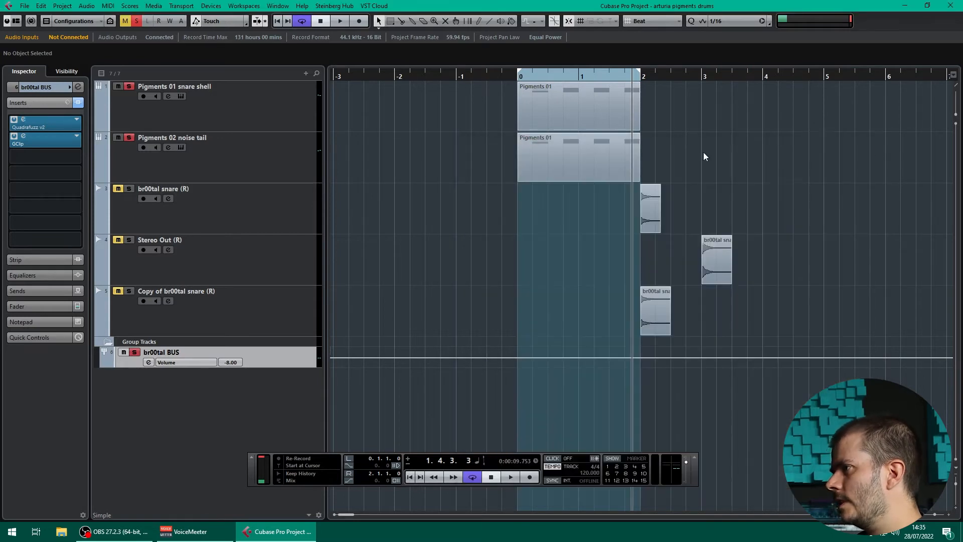
Step: Restore the solo on the br00tal BUS beside both Pigments layers and inspect the volumes of the bus and snare shell
left_click(117, 87)
left_click(129, 87)
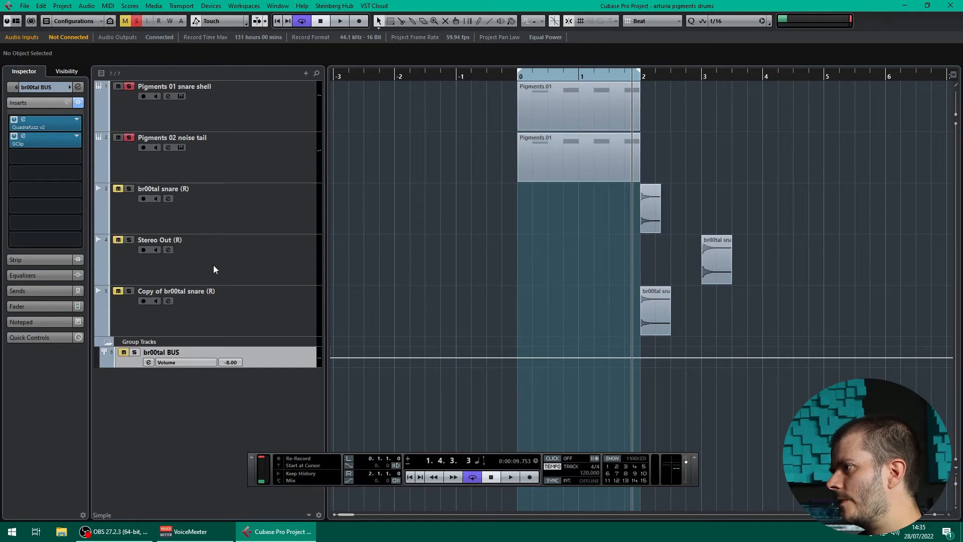
left_click(134, 352)
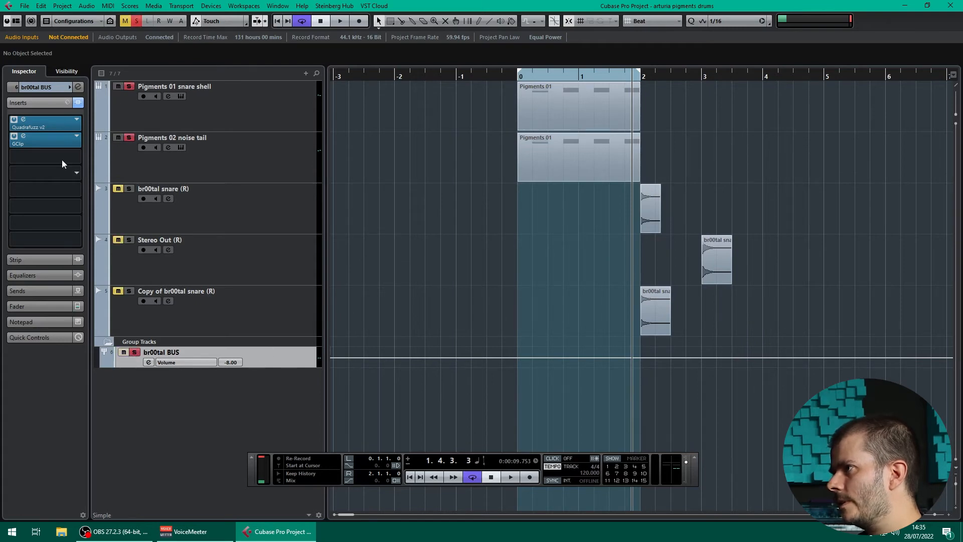
left_click(10, 84)
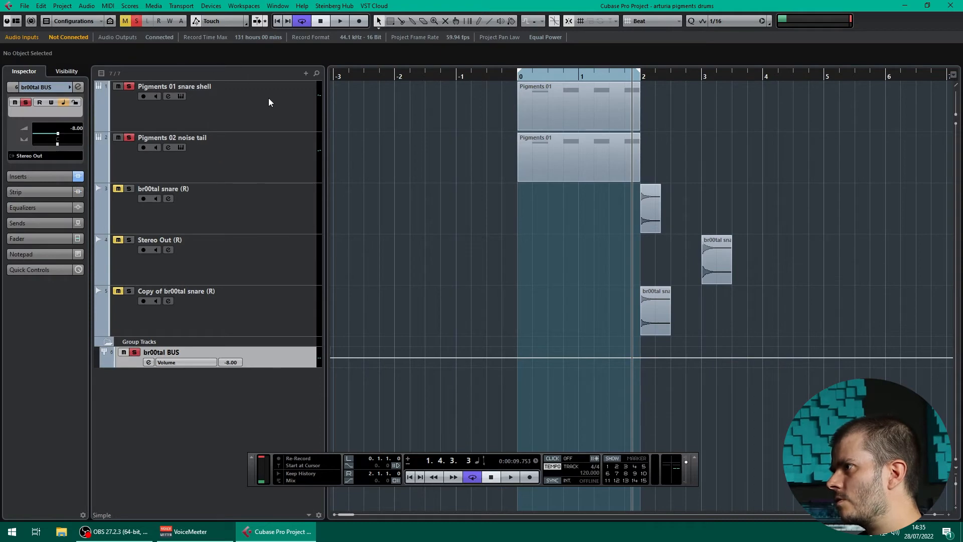
left_click(206, 114)
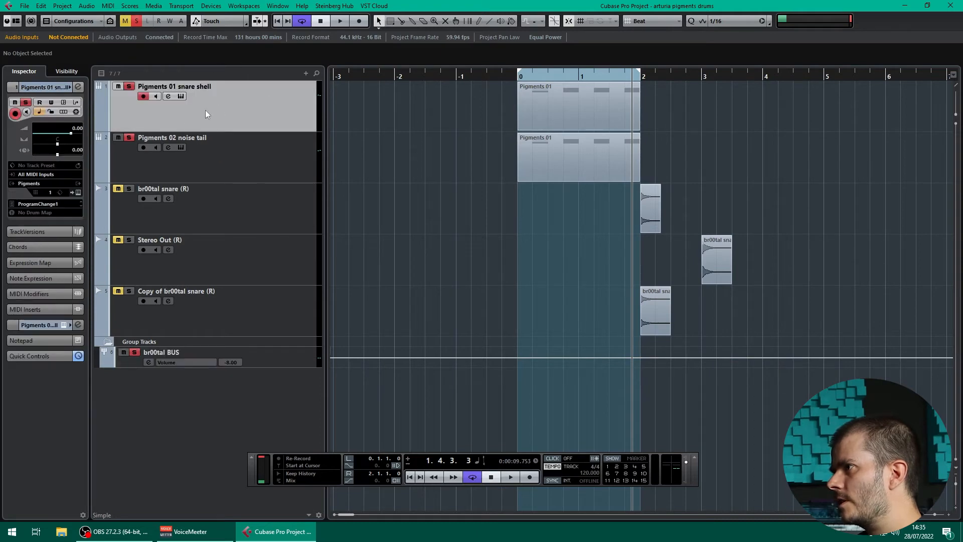
Step: Play the loop from its start while raising the br00tal BUS volume to 6.02 and returning it to -8.00, then stop playback
left_click(288, 157)
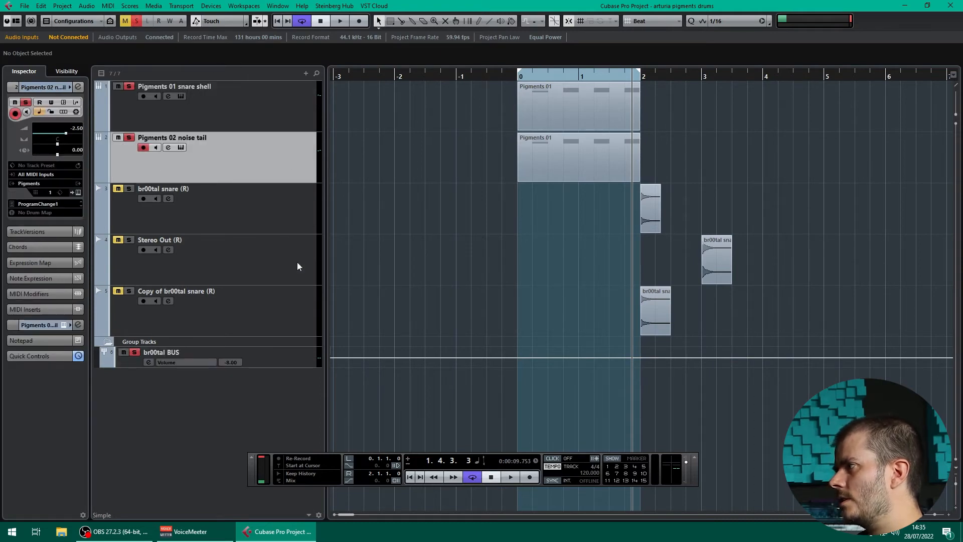
left_click(516, 83)
left_click(287, 358)
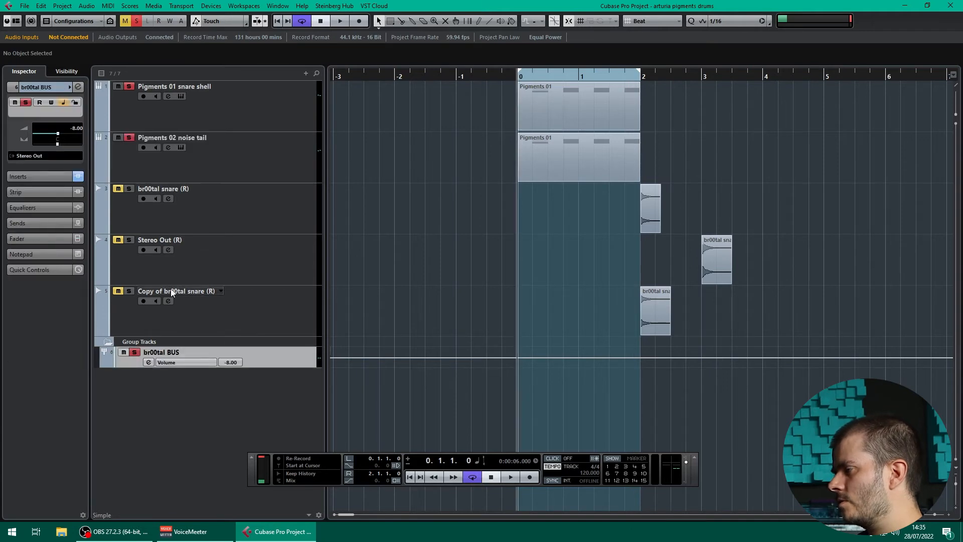
key("space")
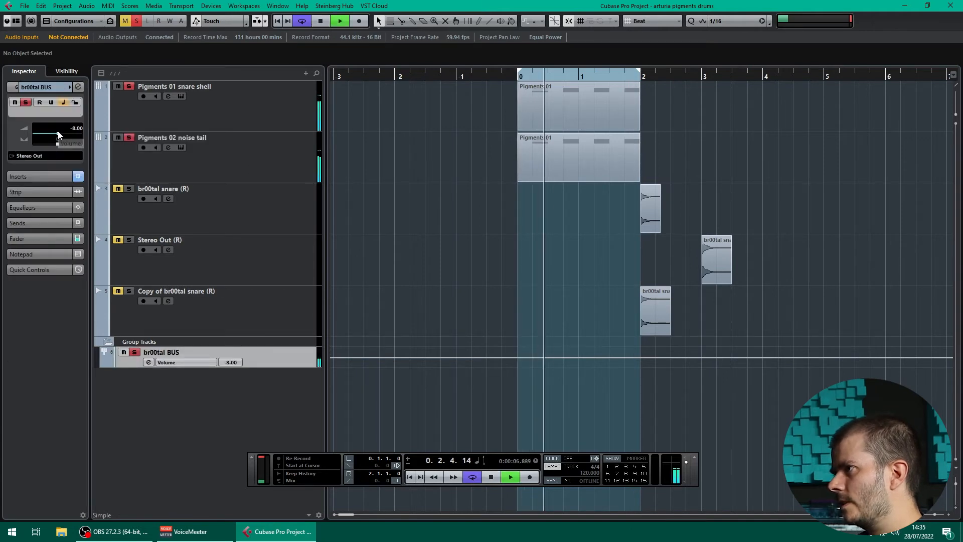
left_click_drag(59, 136, 82, 137)
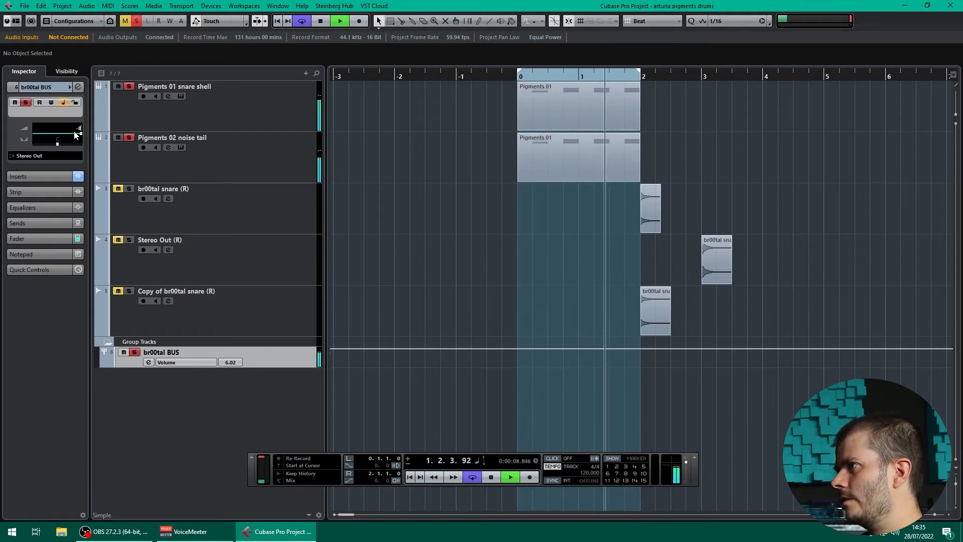
left_click_drag(76, 134, 57, 135)
key("space")
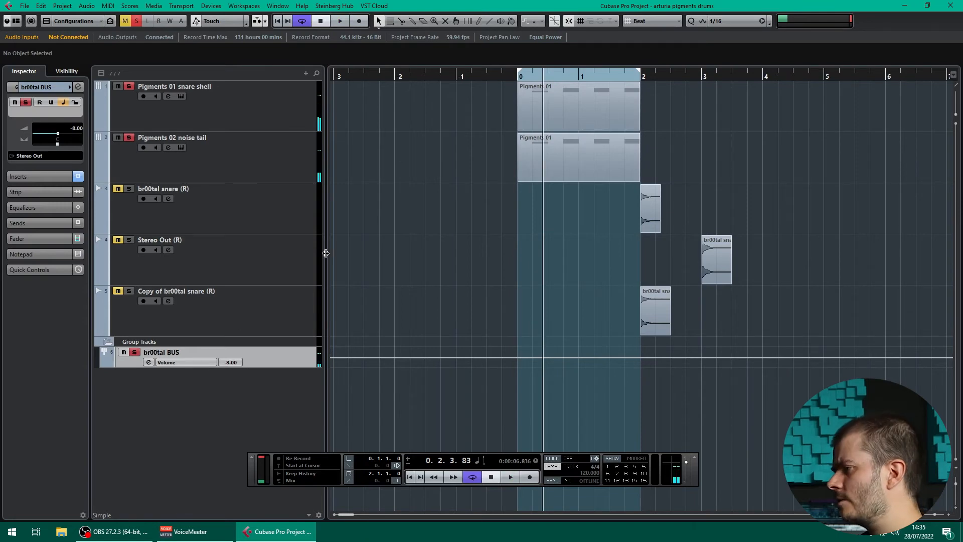
Step: Clear the solos on the Pigments layers and br00tal BUS, and select the br00tal snare (R) track
left_click(134, 353)
left_click(134, 352)
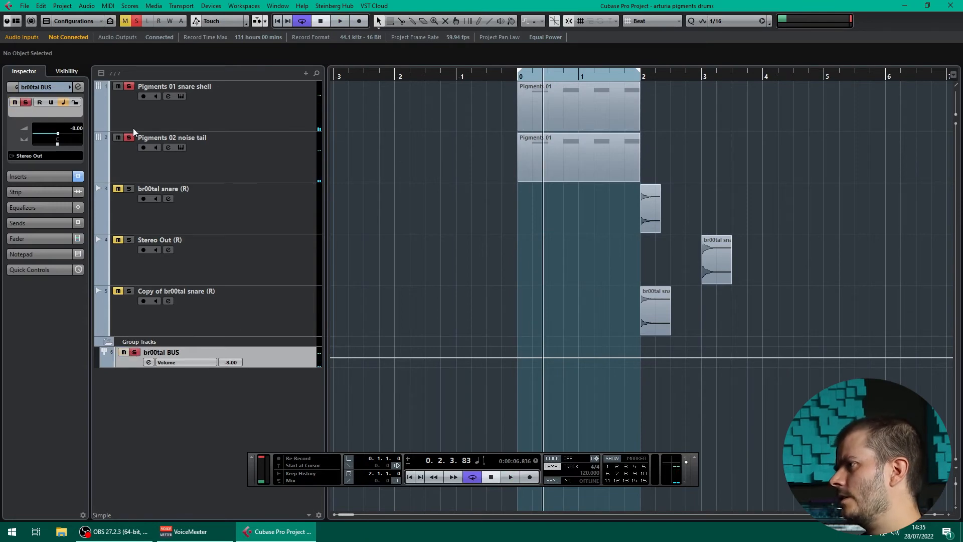
left_click(137, 22)
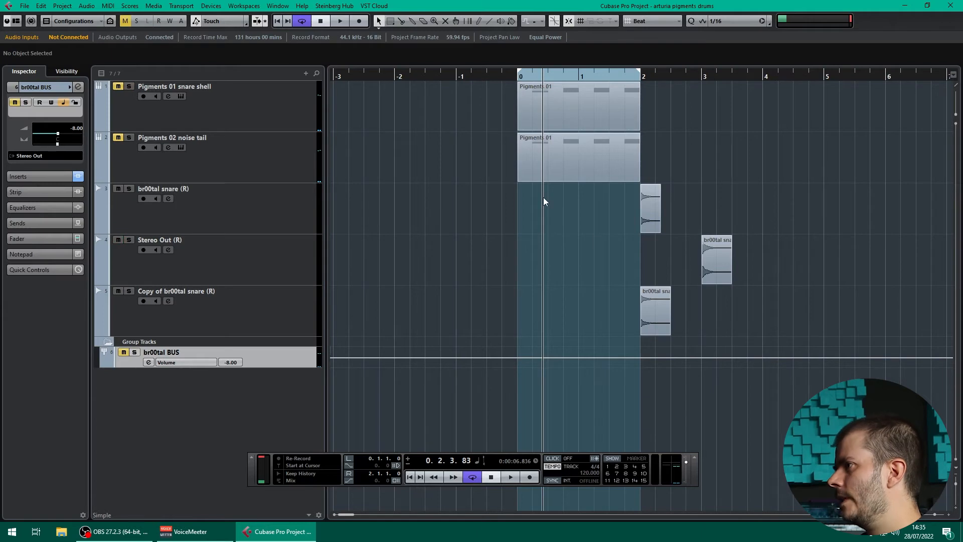
left_click(269, 220)
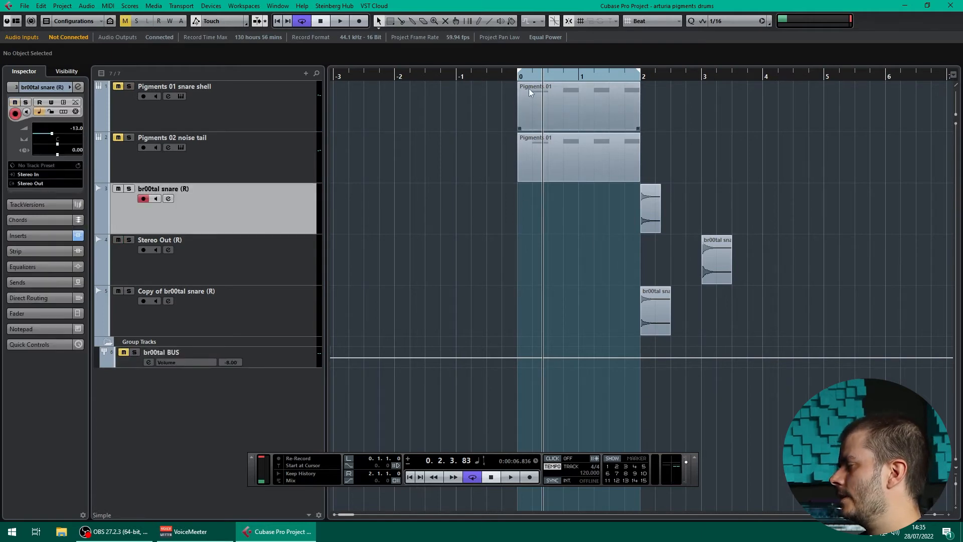
scroll(693, 153, "up", 2)
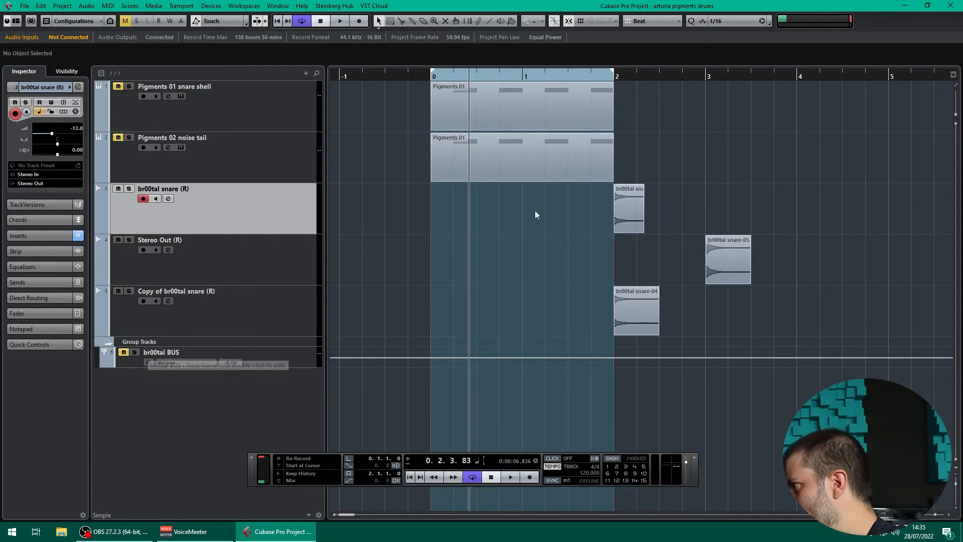
Step: Clear all remaining solos and mutes, play both Pigments layers with the br00tal BUS from the loop start, and stop playback
left_click(129, 189)
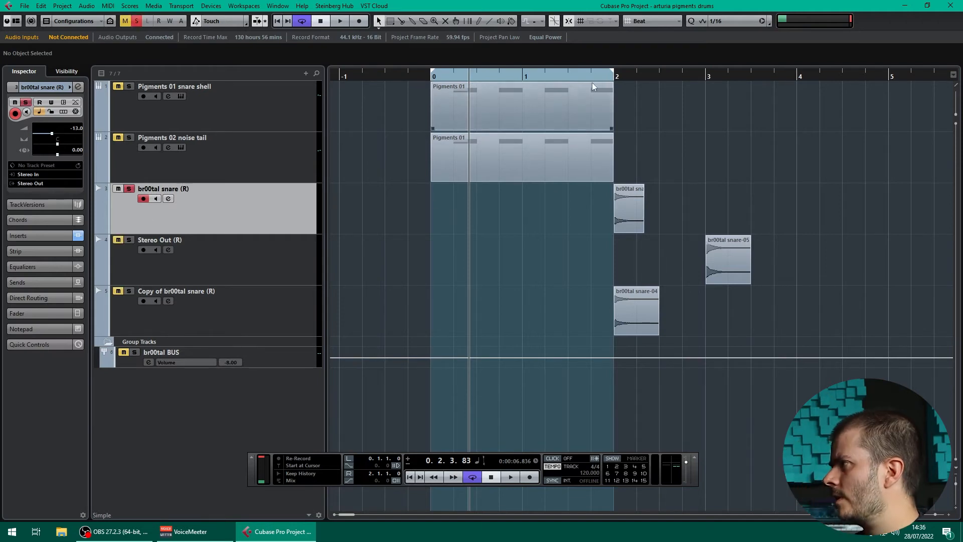
left_click(610, 77)
left_click(432, 77)
left_click(137, 22)
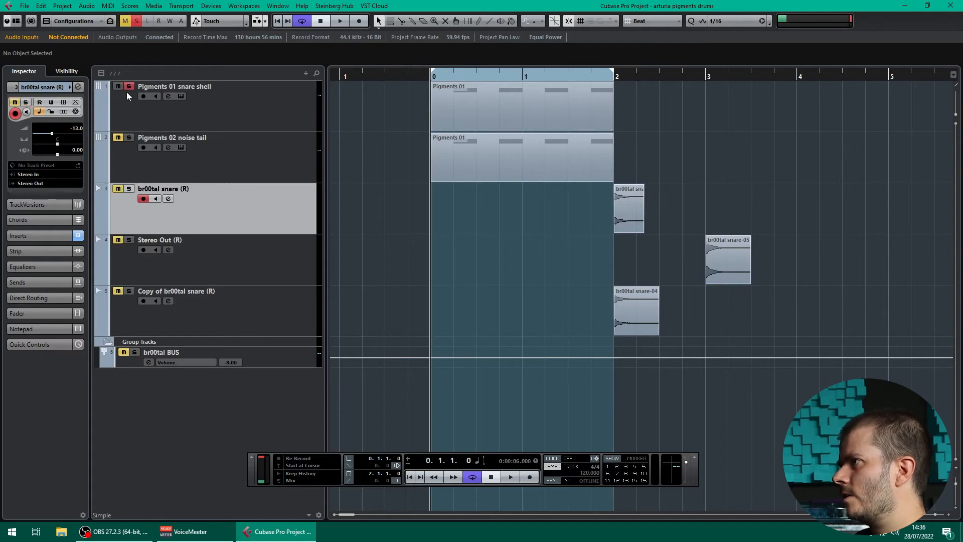
left_click(118, 137)
left_click(118, 87)
key("space")
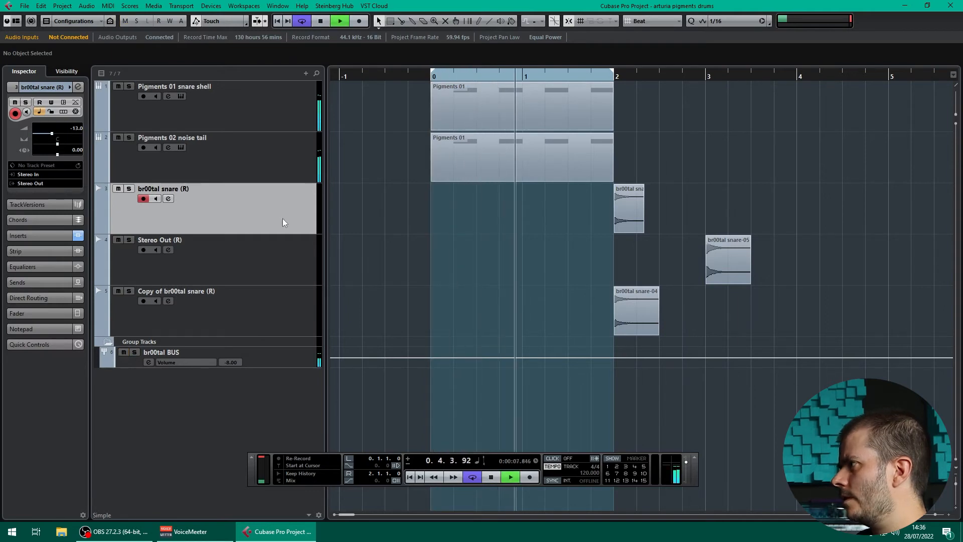
key("space")
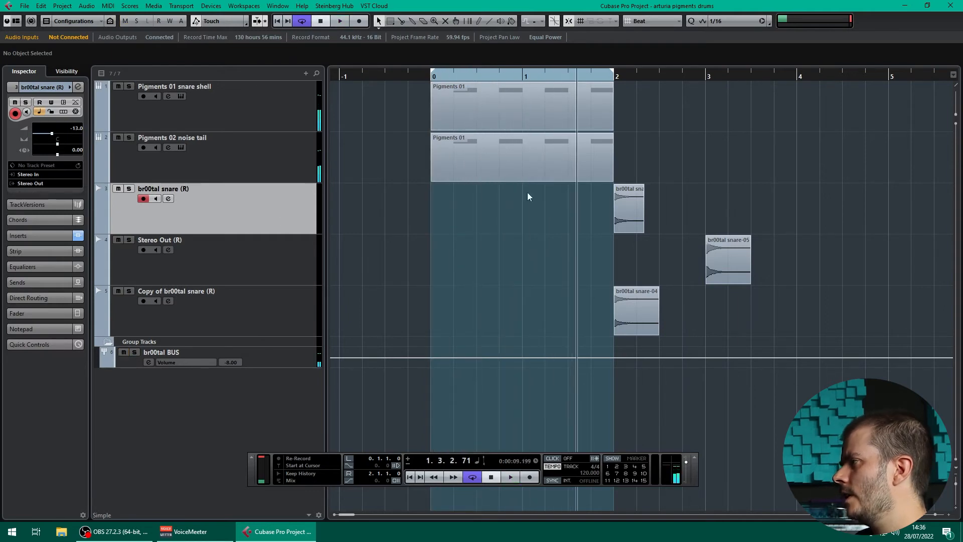
Step: Move the br00tal snare (R) track below Stereo Out (R) and colour it and its copy olive green
left_click(614, 79)
left_click_drag(300, 209, 295, 261)
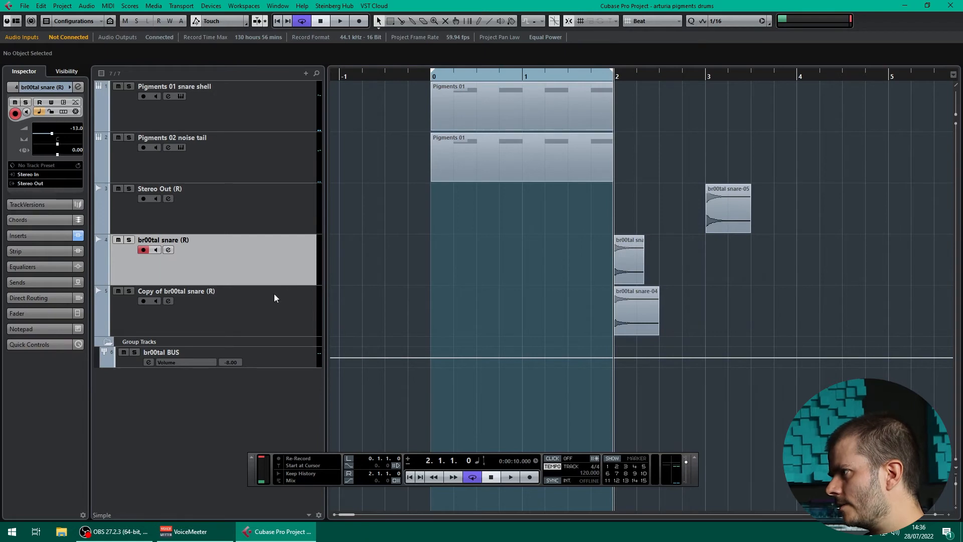
left_click(269, 311, "ctrl")
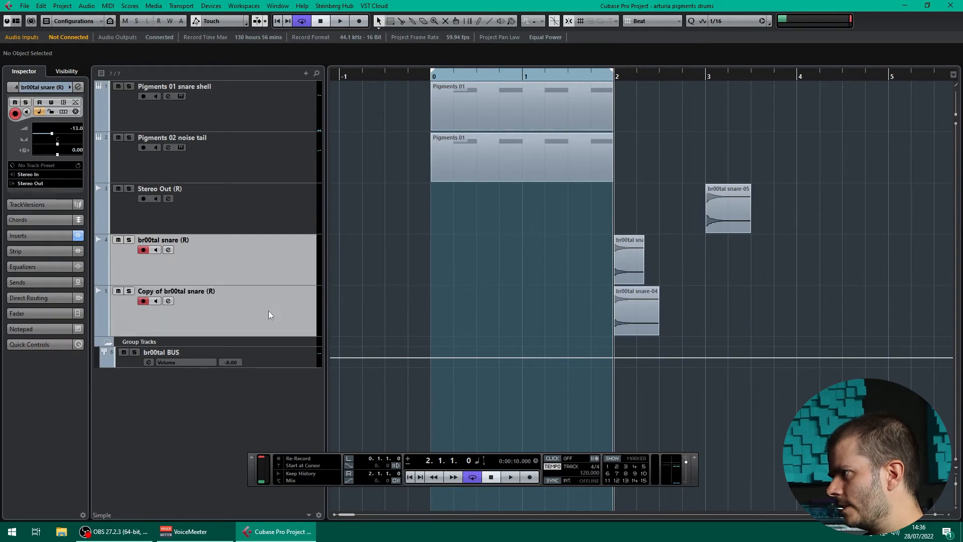
left_click(511, 28)
left_click(526, 86)
right_click(480, 215)
left_click(479, 219)
left_click(279, 232)
left_click(274, 253)
Step: Return the playhead to the loop start and leave only the br00tal snare (R) track soloed instead of the Pigments layers and bus
left_click(437, 78)
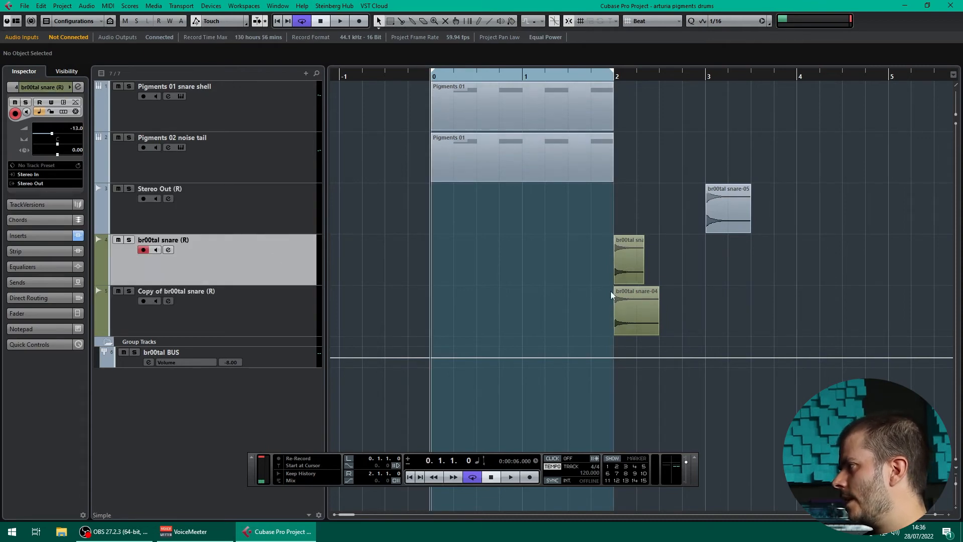
left_click(129, 86)
left_click(128, 138)
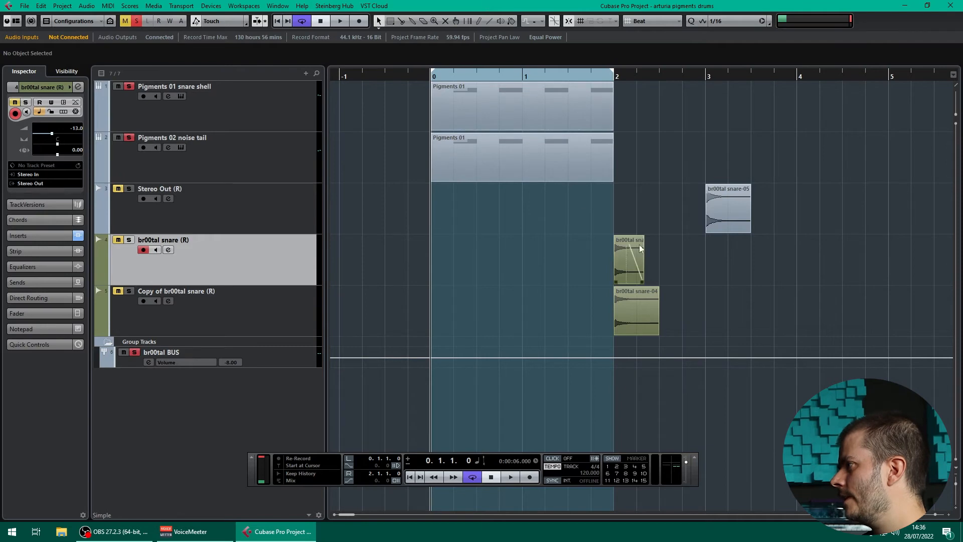
left_click(142, 22)
left_click(129, 240)
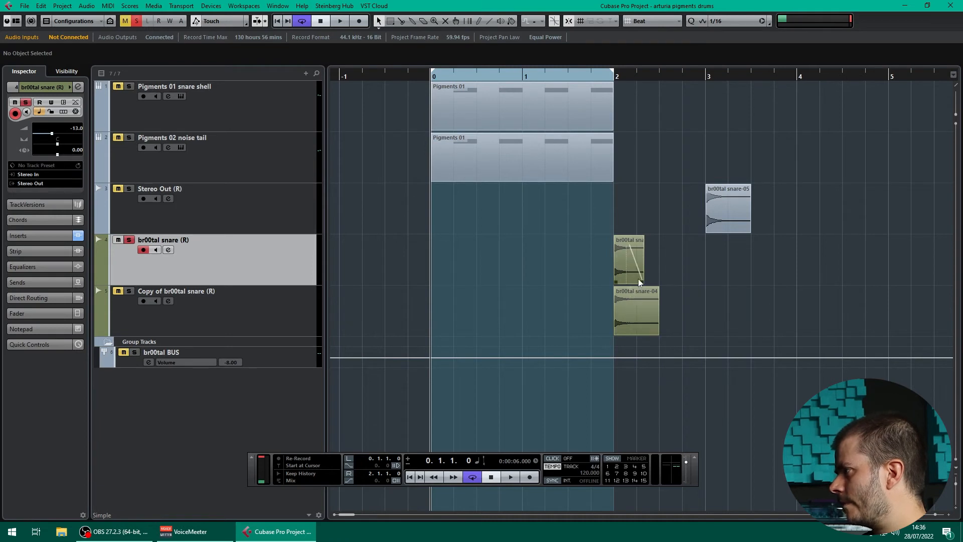
Step: Lengthen the fade-out of the br00tal snare (R) clip to 0.0.3.87 and play the clip from bar 2
left_click(634, 247)
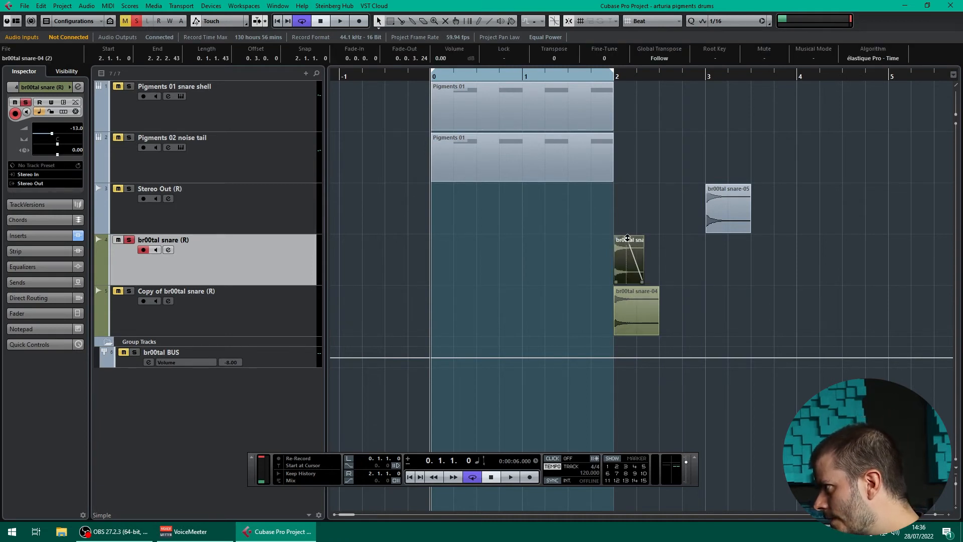
mouse_move(626, 238)
left_mouse_down()
mouse_move(642, 239)
mouse_move(624, 239)
left_mouse_up()
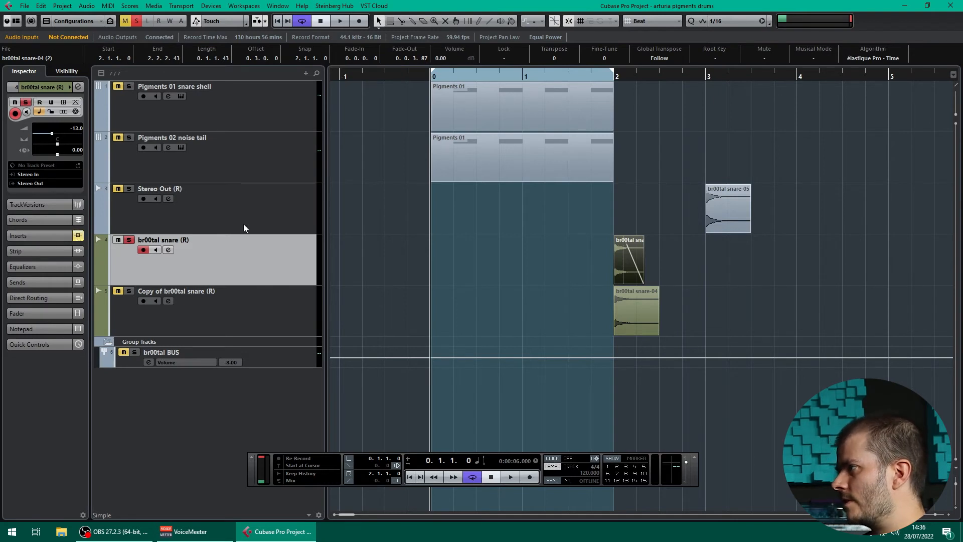
left_click(616, 76)
key("space")
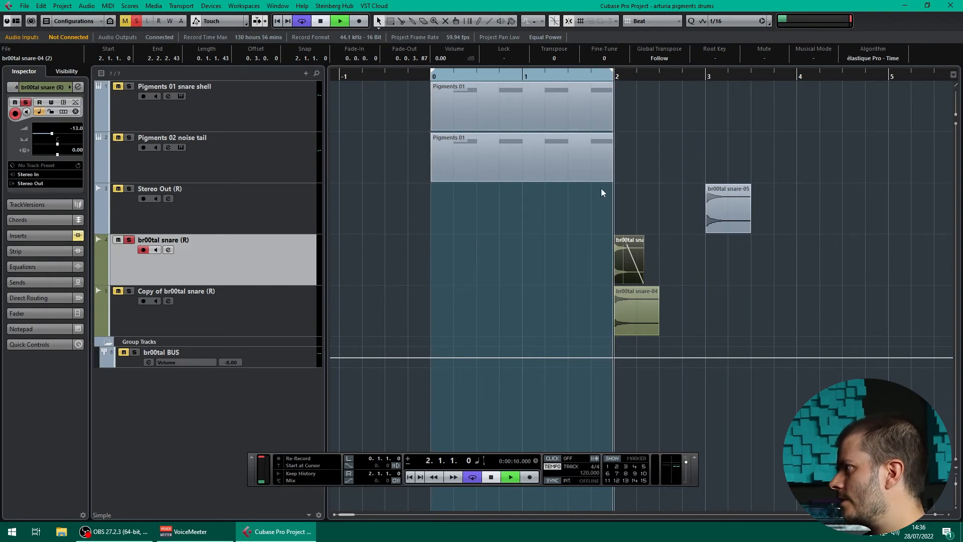
left_click(615, 79)
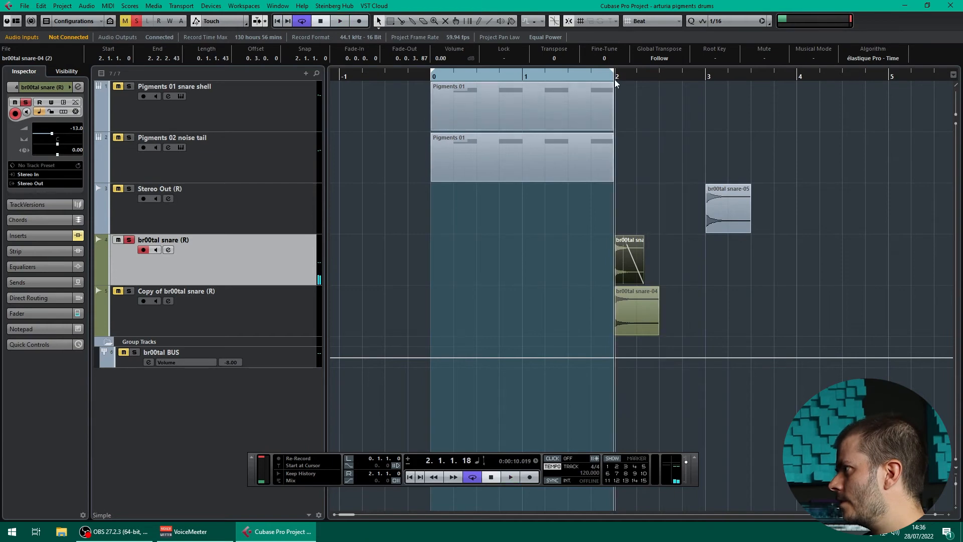
key("space")
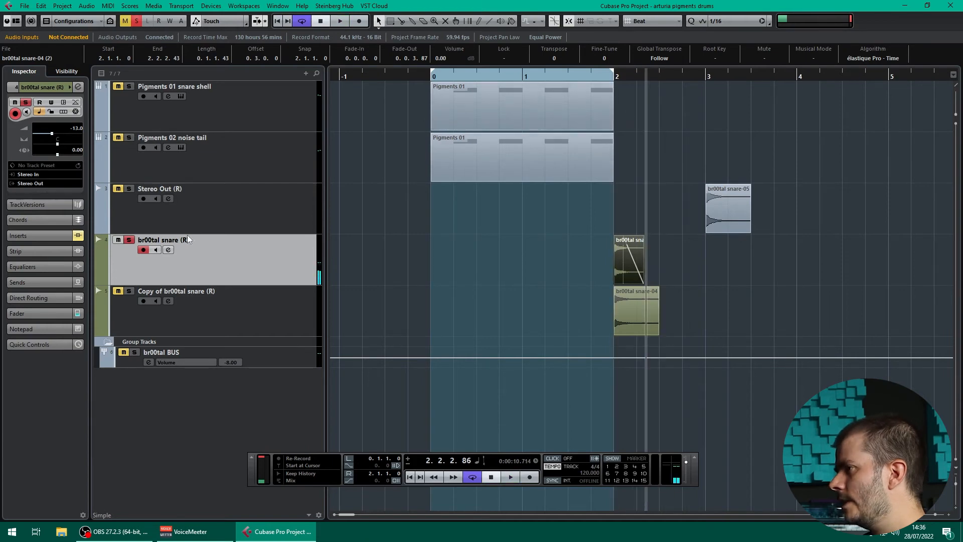
Step: Switch the solo to Copy of br00tal snare (R), play its clip from bar 2, and stop playback
left_click(128, 240)
left_click(156, 312)
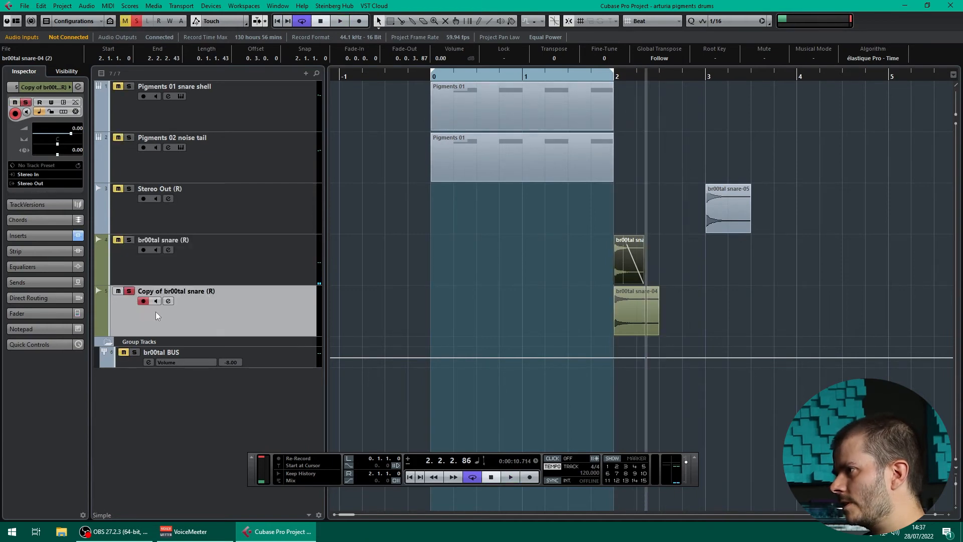
left_click(618, 77)
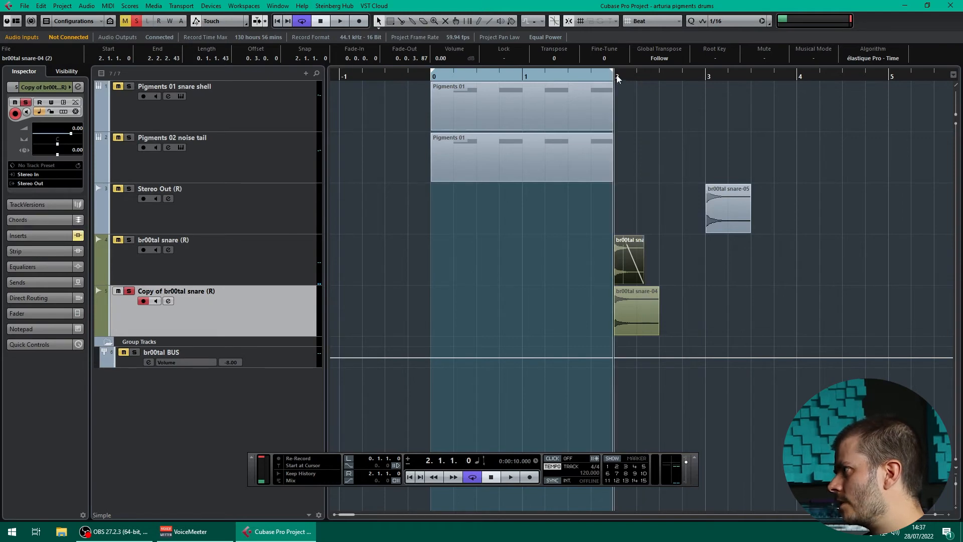
key("space")
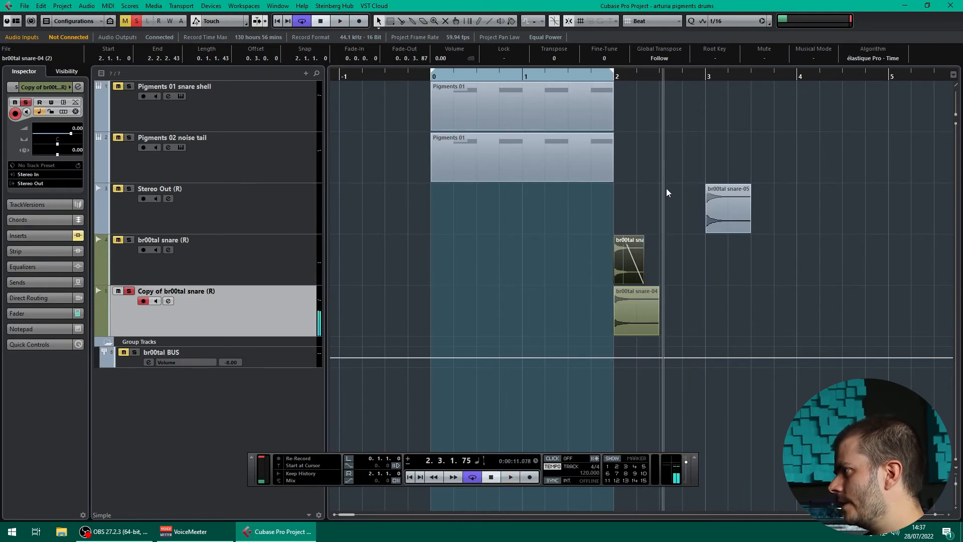
Step: Open the TransX Wide Stereo insert on Copy of br00tal snare (R) and move its window clear of the snare clips
left_click(283, 262)
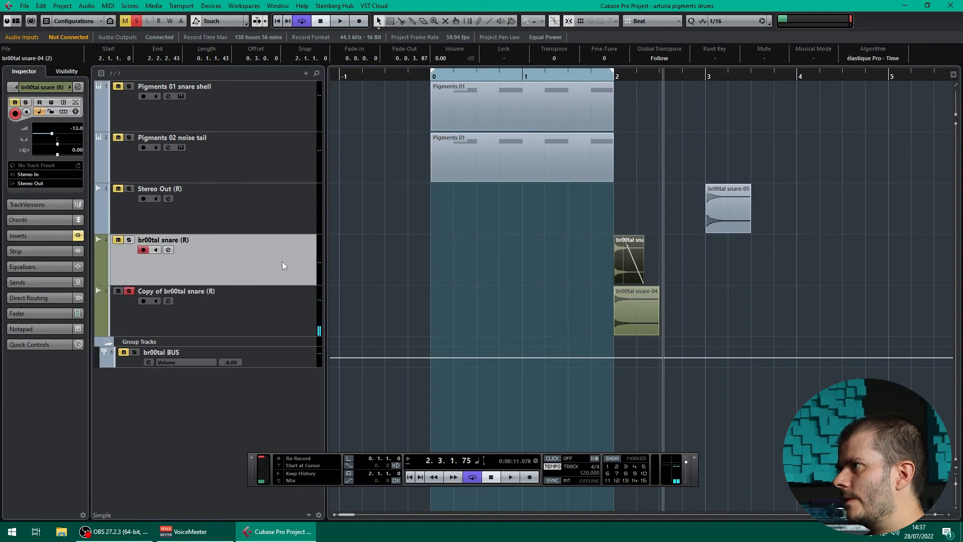
left_click(276, 308)
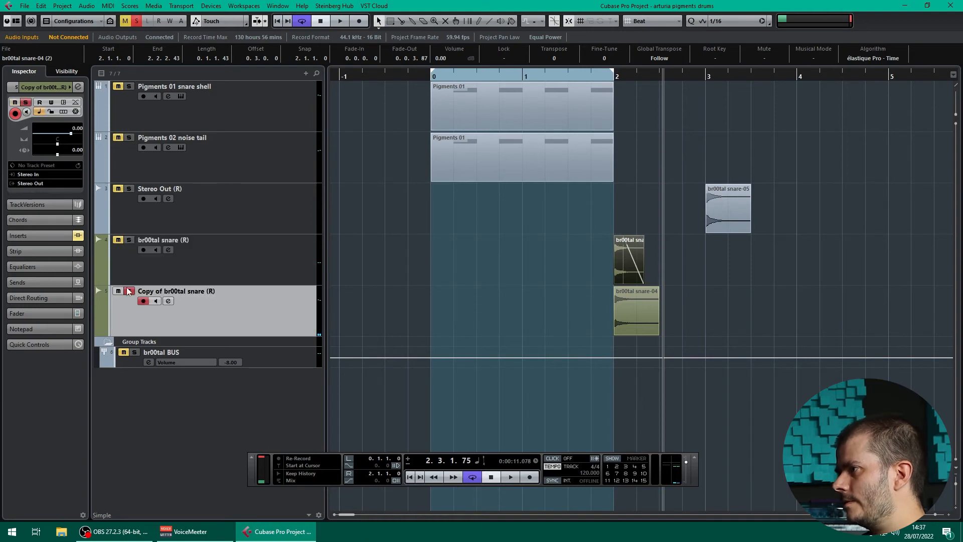
left_click(54, 233)
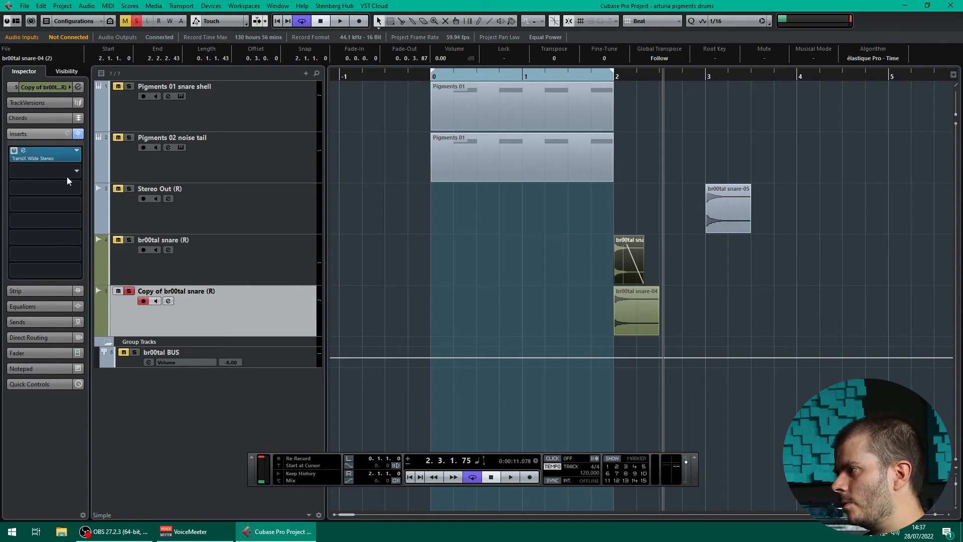
left_click(20, 158)
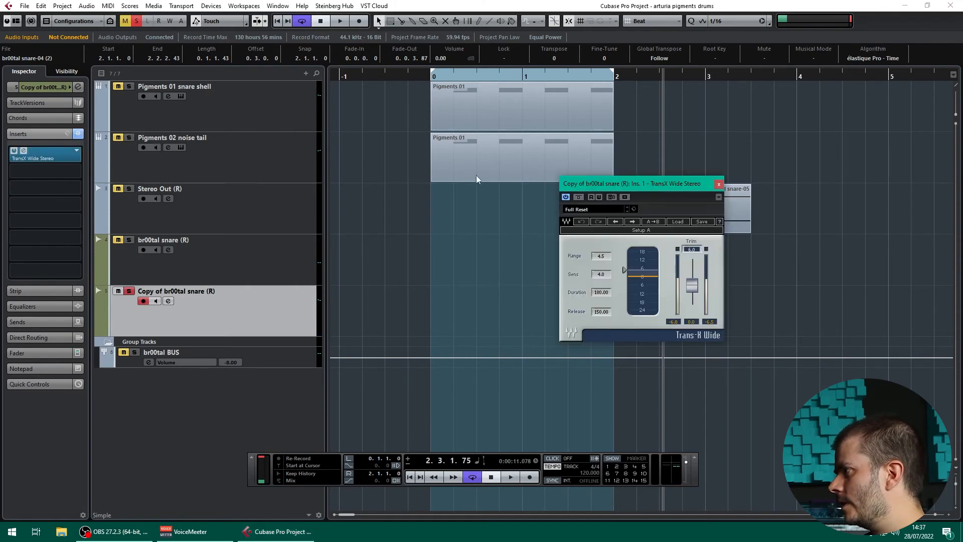
left_click_drag(636, 188, 806, 278)
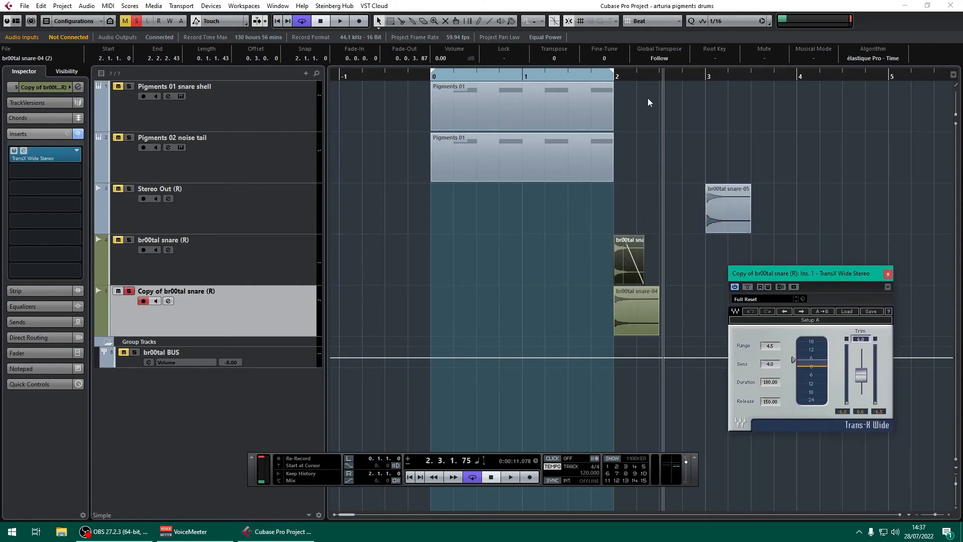
Step: Set the loop range from 2.1.1 to 2.4.1 around the copied snare clip, play it with TransX Wide, and stop playback
left_click(621, 78)
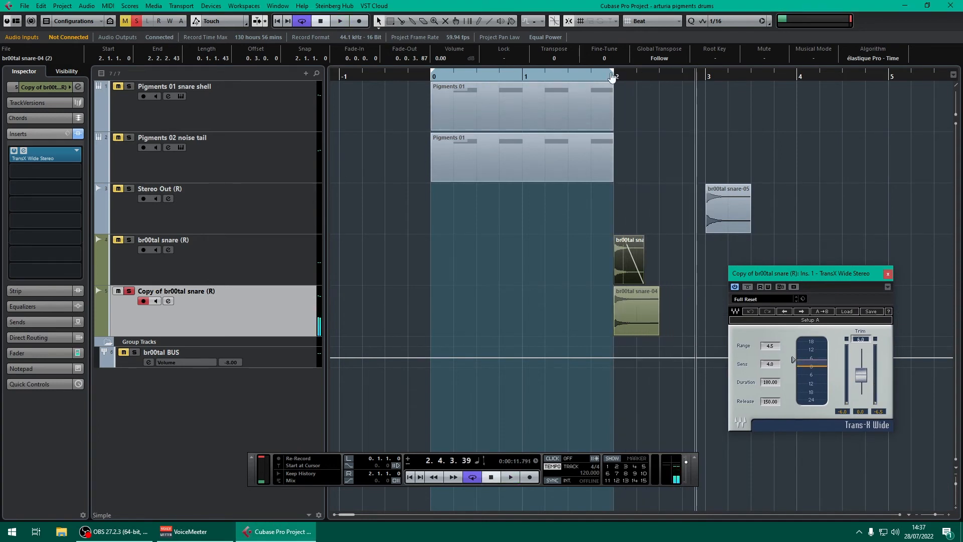
left_click_drag(673, 88, 676, 85)
left_click_drag(432, 78, 615, 80)
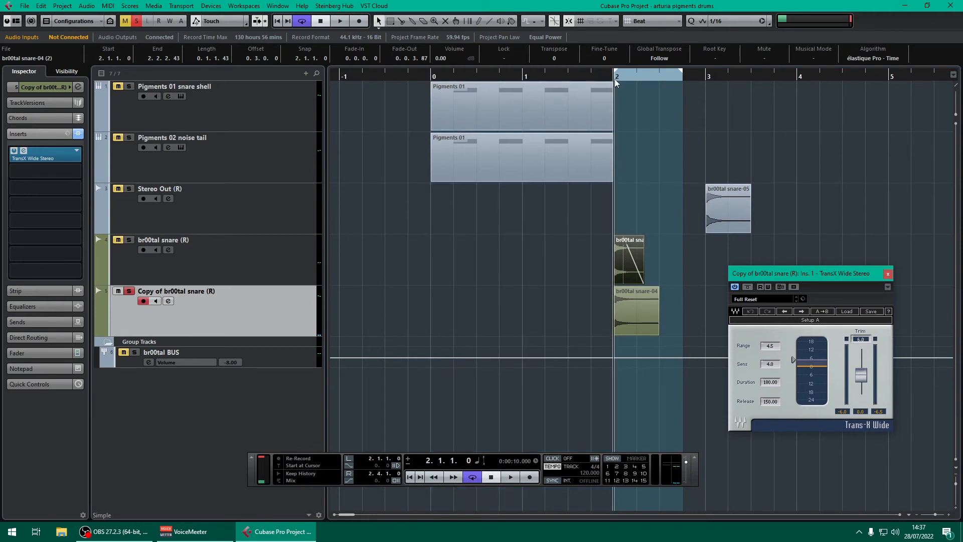
key("space")
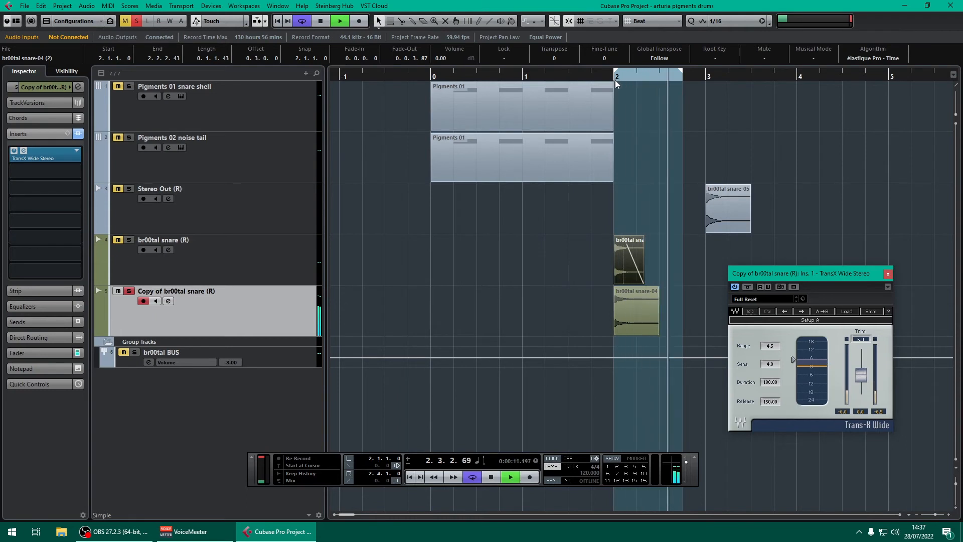
key("space")
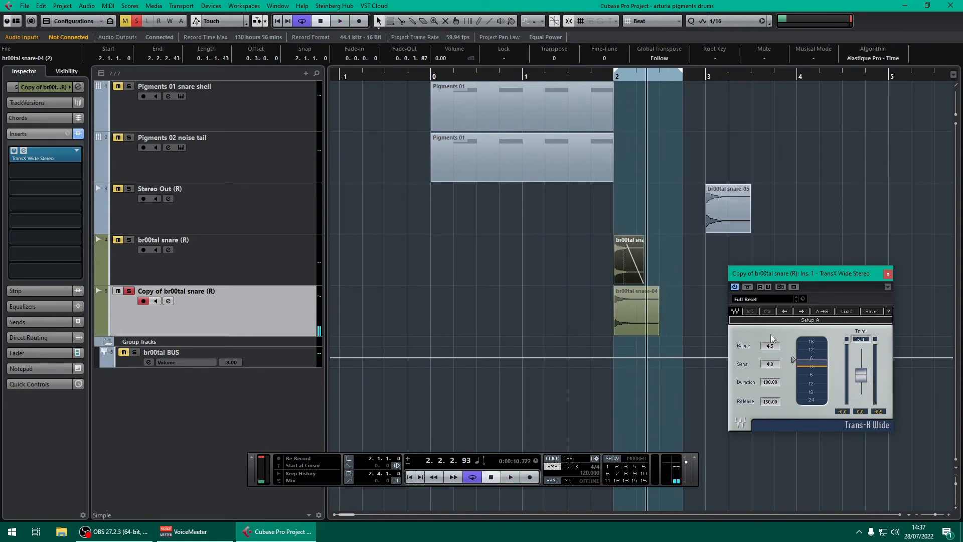
Step: Try different TransX Wide Range values on the looping copied snare, return to 4.5, move the plugin window clear, and replay the loop
mouse_move(771, 345)
left_mouse_down()
mouse_move(770, 412)
mouse_move(771, 266)
mouse_move(770, 301)
left_mouse_up()
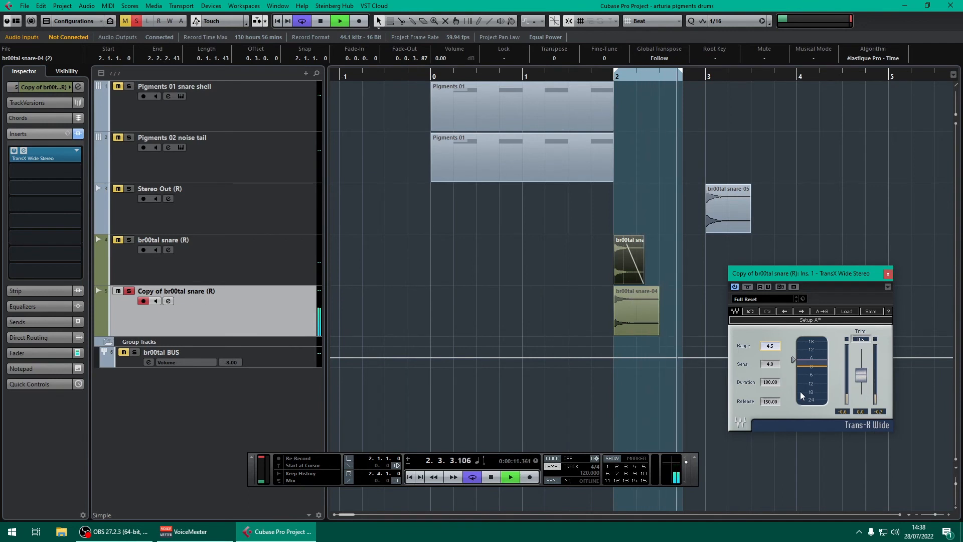
key("space")
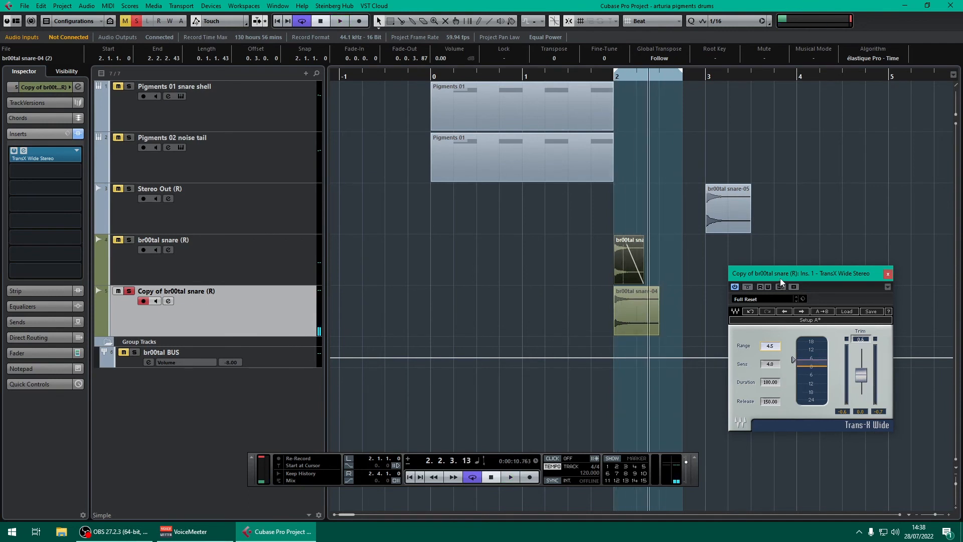
left_click_drag(781, 278, 795, 233)
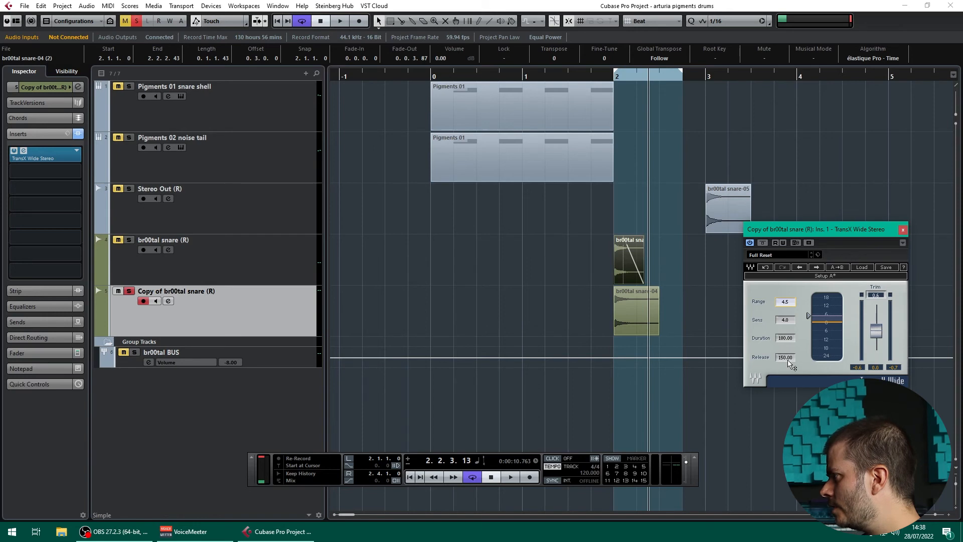
key("space")
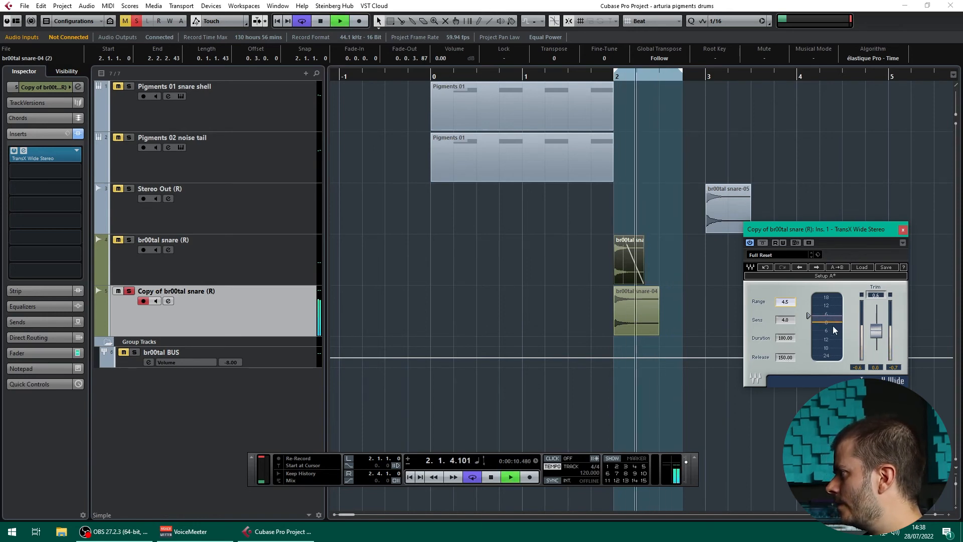
key("space")
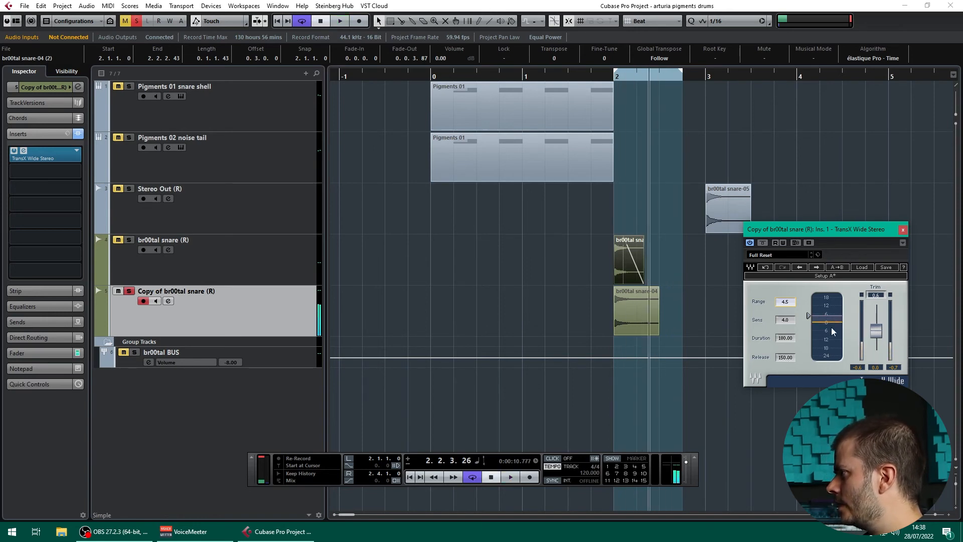
Step: Switch the solo to br00tal snare (R), play its clip from bar 2 with its inserts inactive, and stop playback
left_click(132, 293)
left_click(141, 252)
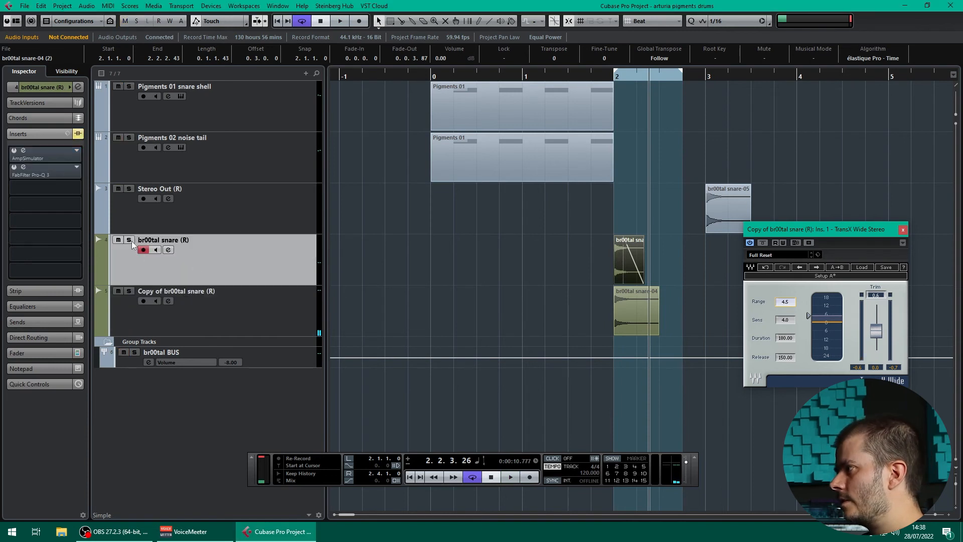
left_click(129, 241)
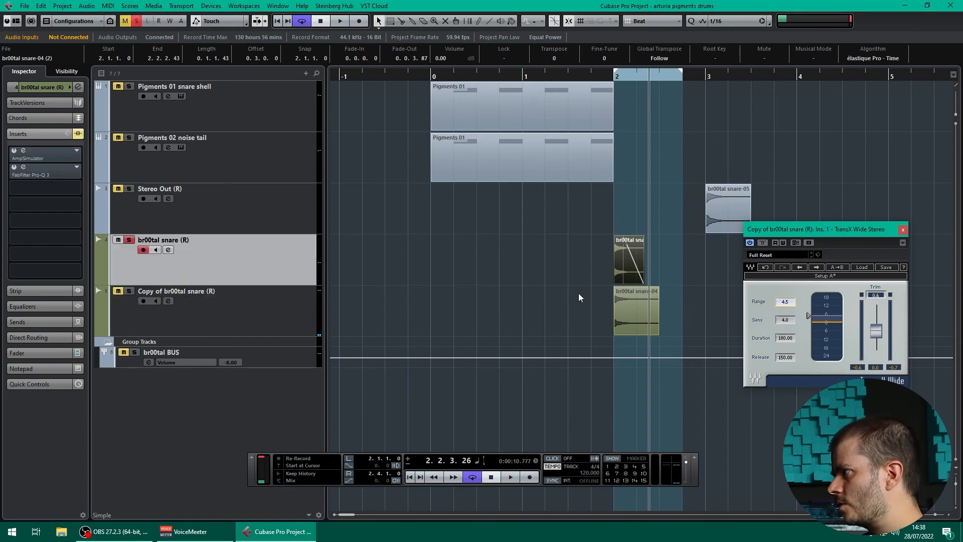
left_click(618, 79)
key("space")
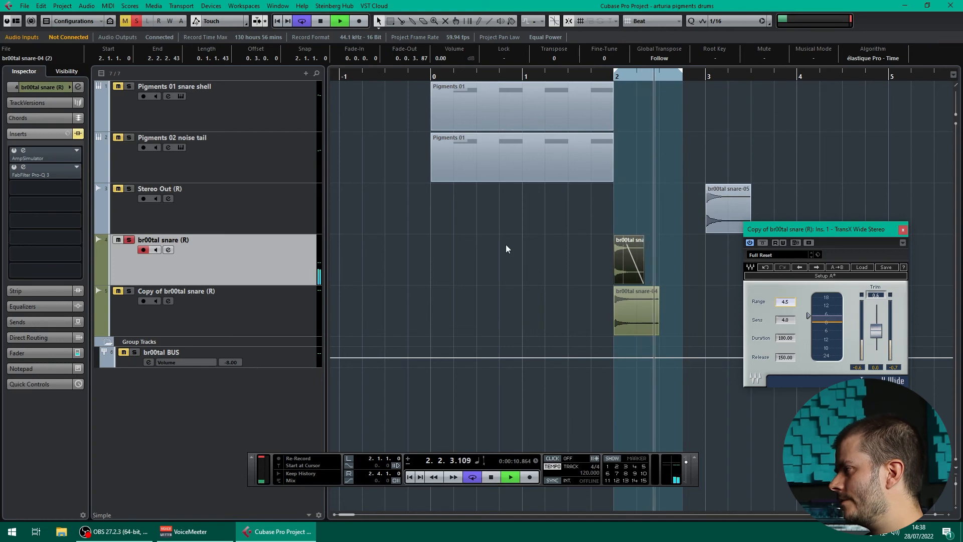
key("space")
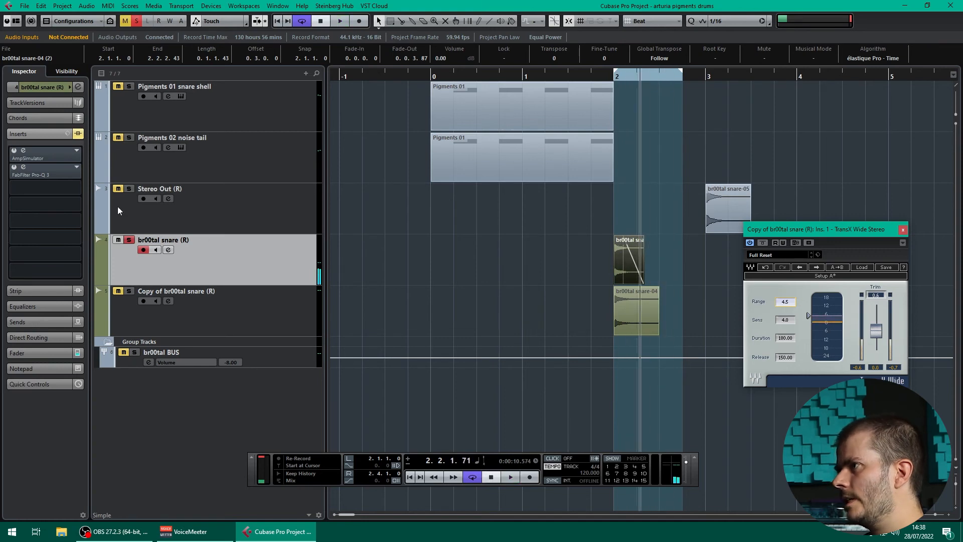
Step: Activate AmpSimulator on br00tal snare (R), move its window clear of the snare clips, play the loop, and stop
left_click(16, 153)
left_click(23, 151)
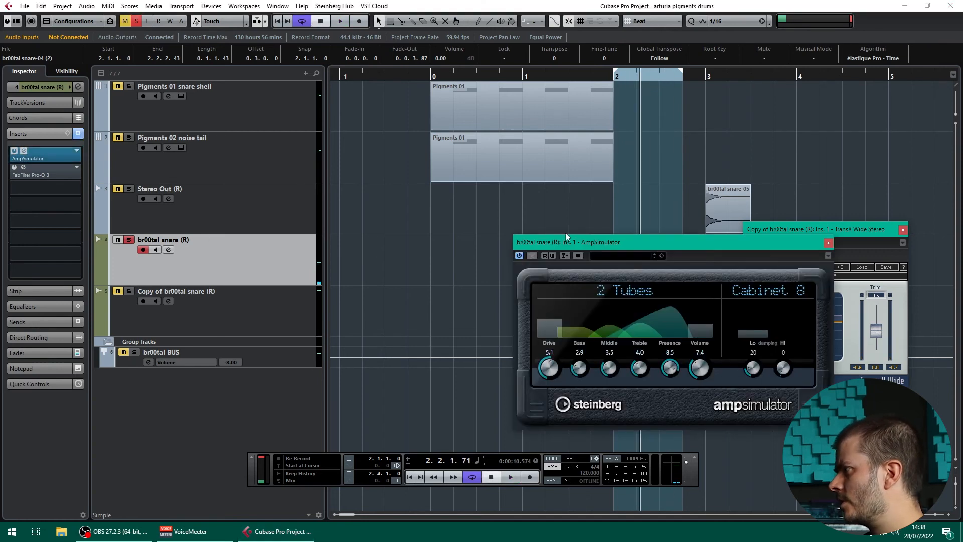
left_click_drag(679, 246, 376, 300)
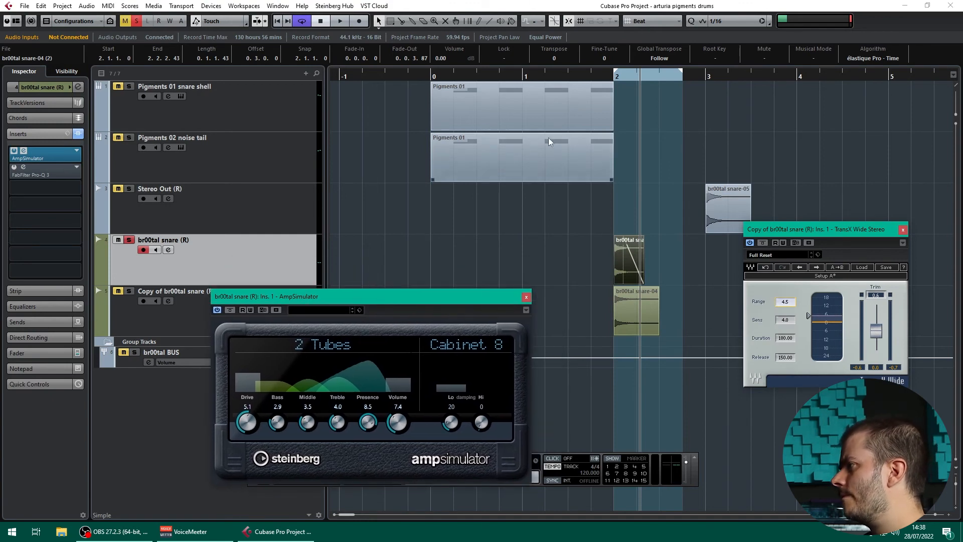
left_click(561, 193)
key("space")
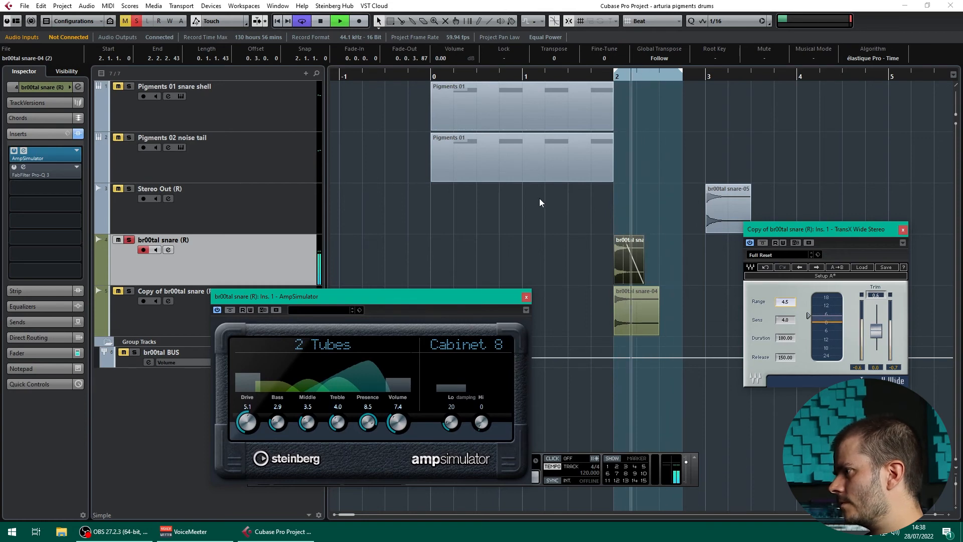
key("space")
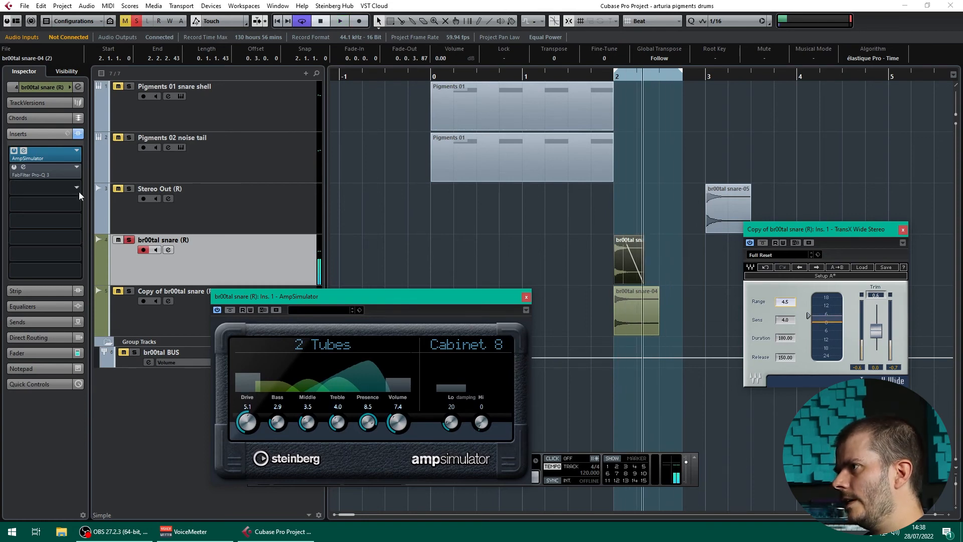
Step: Activate FabFilter Pro-Q 3 on br00tal snare (R), close the TransX Wide window, and play the looped snare
left_click(20, 171)
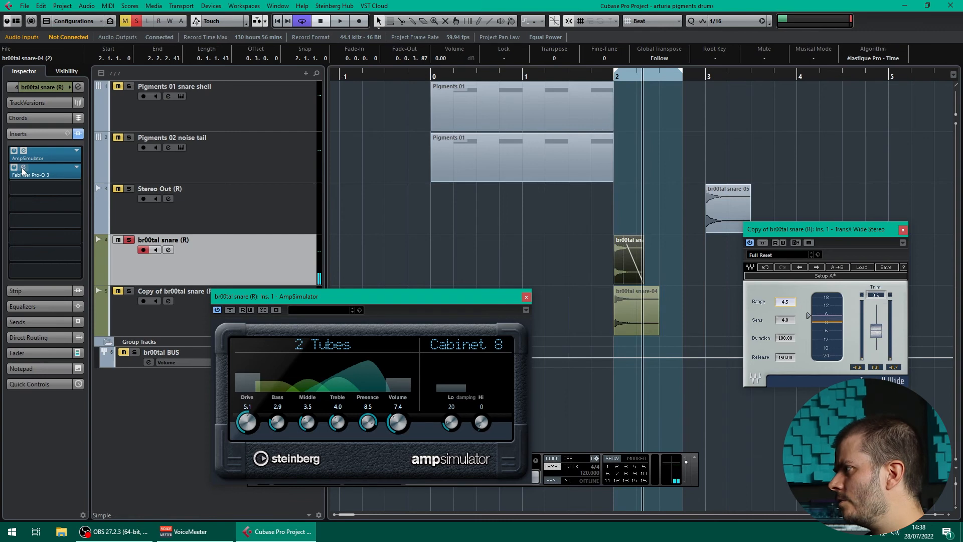
left_click_drag(831, 176, 371, 190)
left_click(903, 230)
key("space")
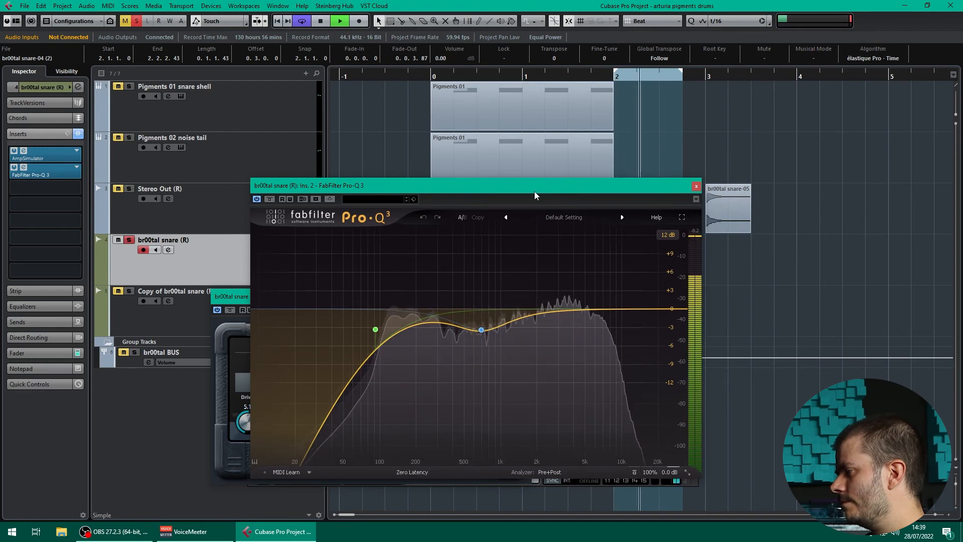
Step: Compare the snare with Pro-Q 3 bypassed and active, stop playback, and close the Pro-Q 3 and AmpSimulator windows
left_click(269, 199)
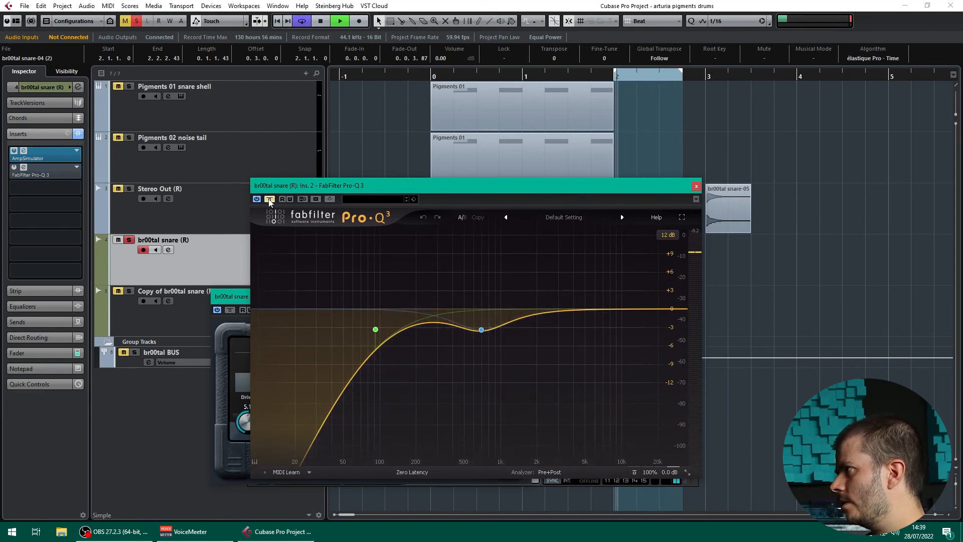
left_click(270, 199)
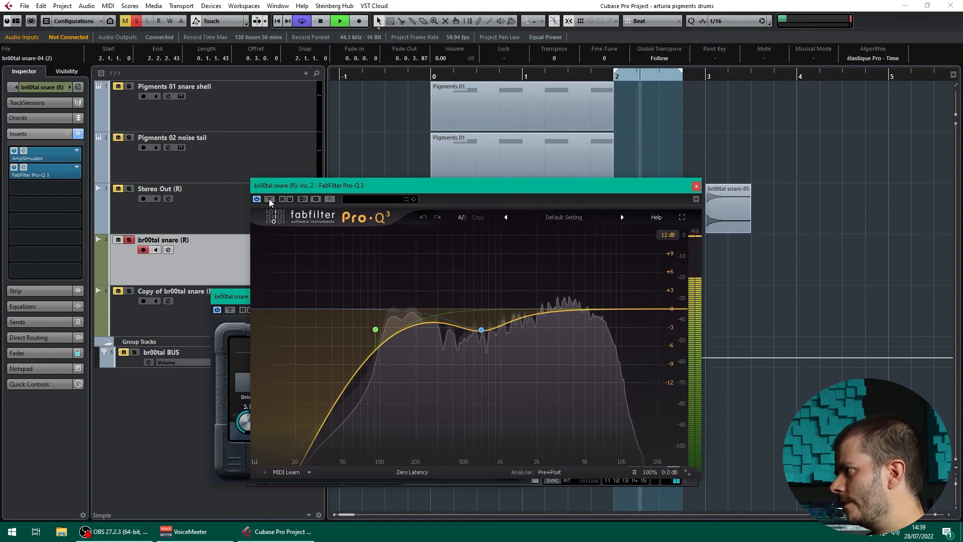
left_click(696, 187)
key("space")
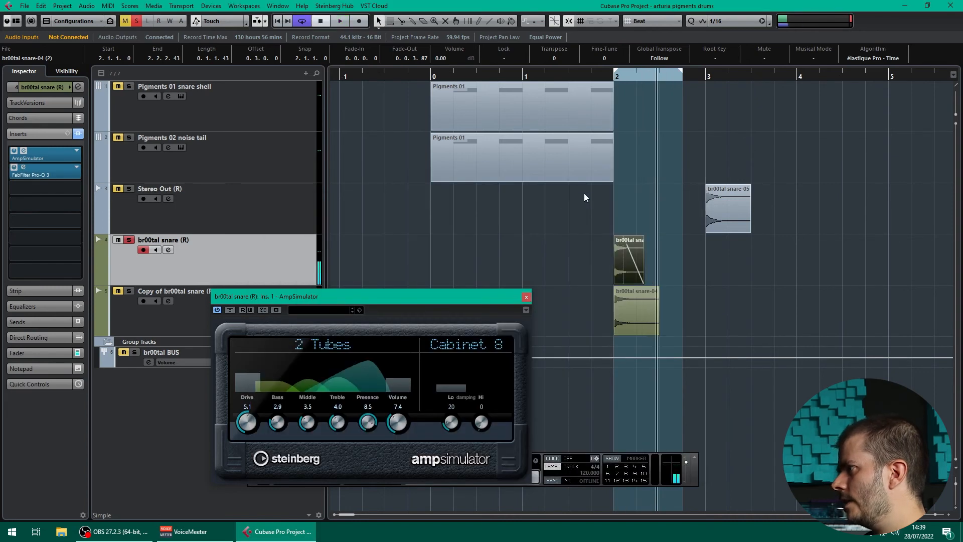
left_click_drag(318, 297, 354, 321)
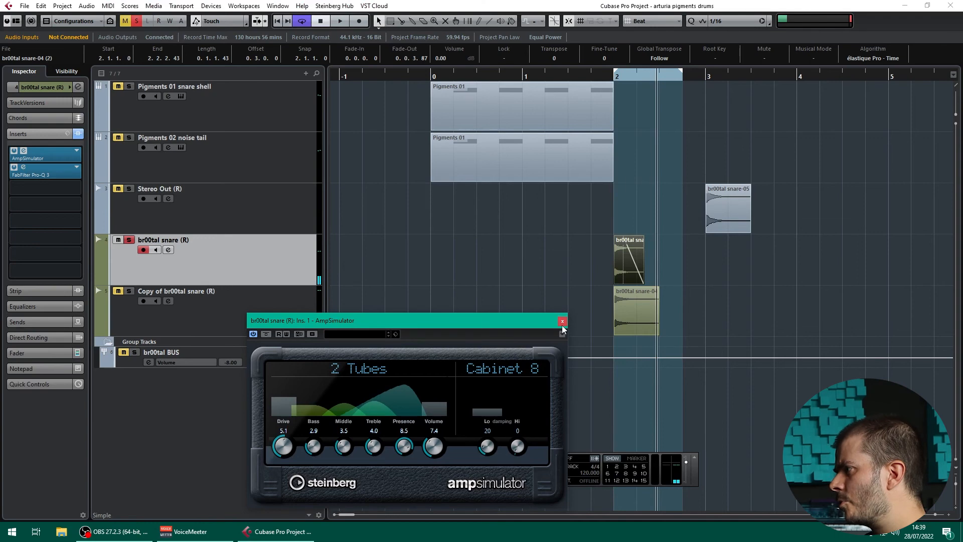
left_click(563, 322)
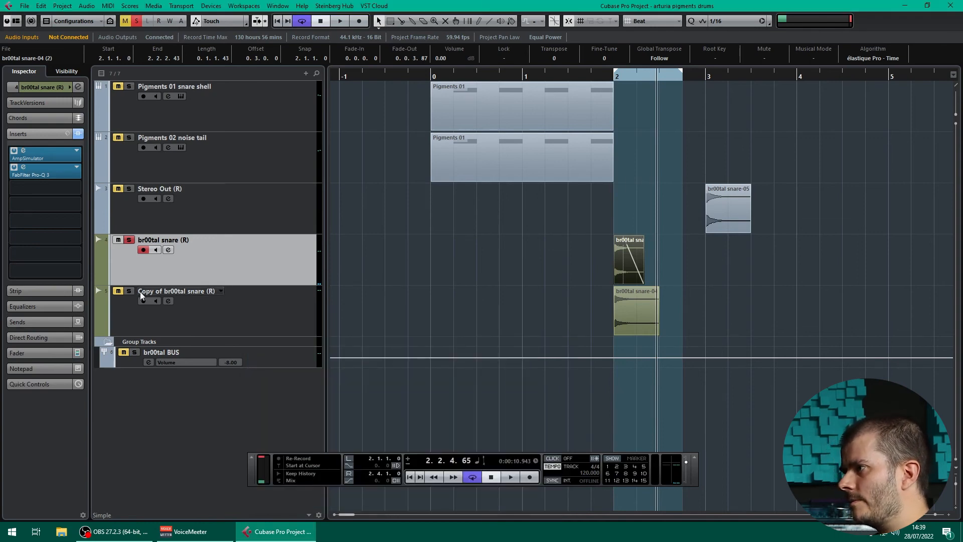
Step: Solo Copy of br00tal snare (R), add br00tal snare (R) to the solo while the loop plays, and stop playback
left_click(128, 240)
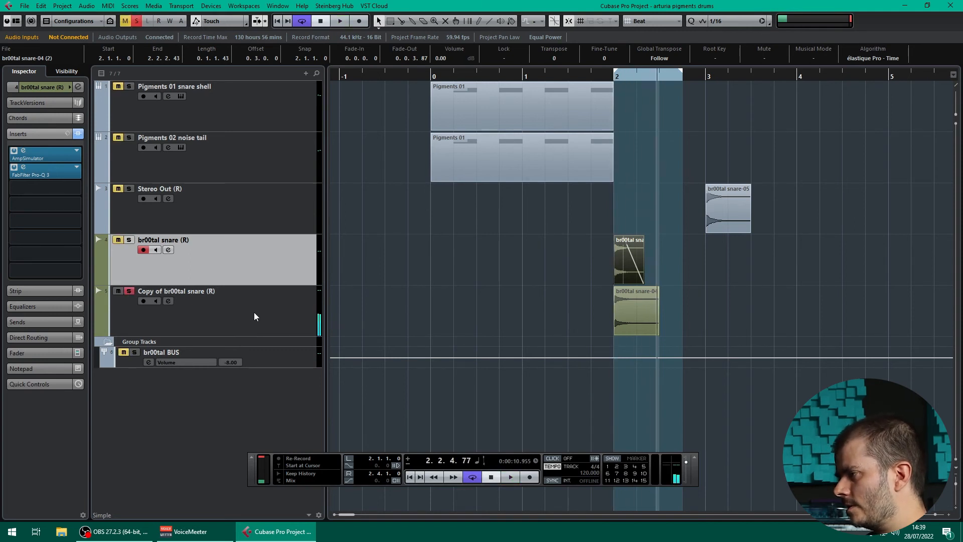
left_click(205, 302)
left_click(144, 245)
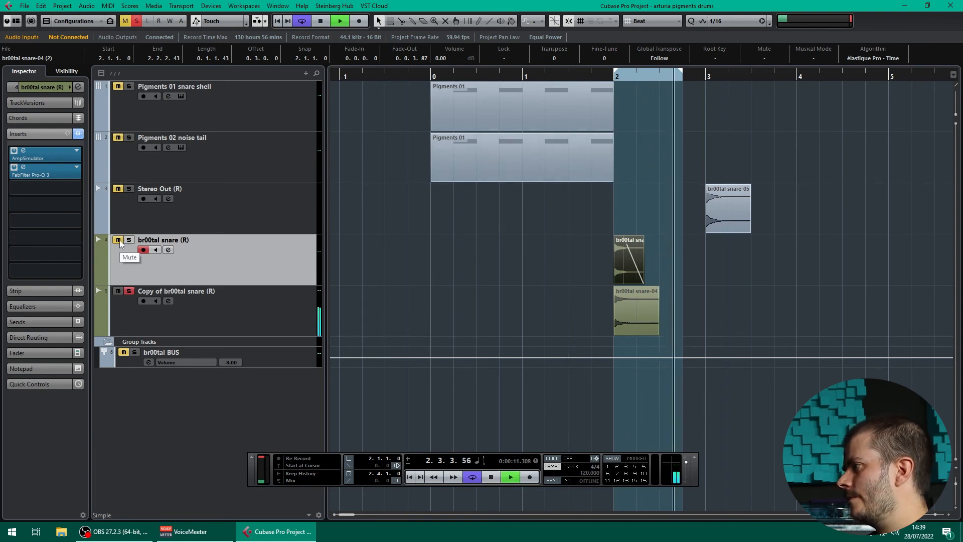
left_click(118, 240)
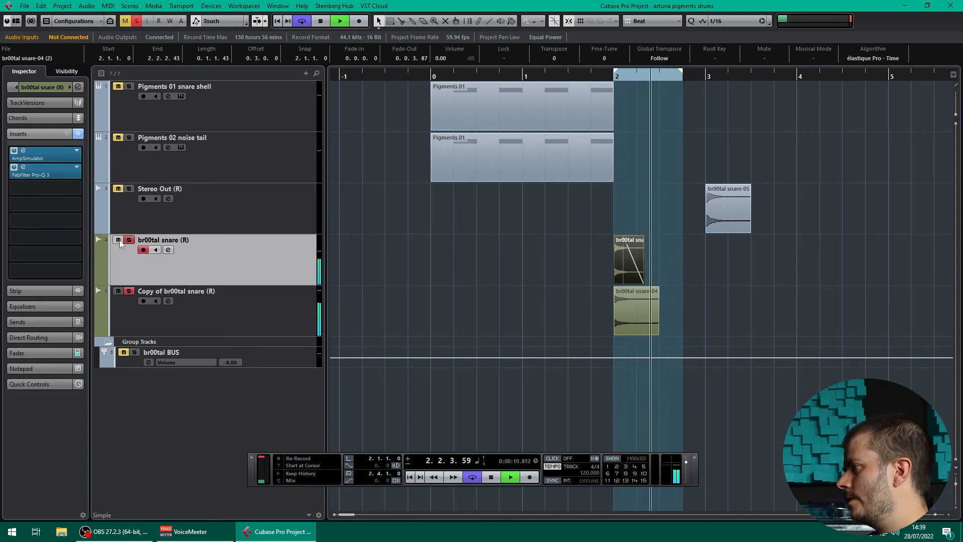
key("space")
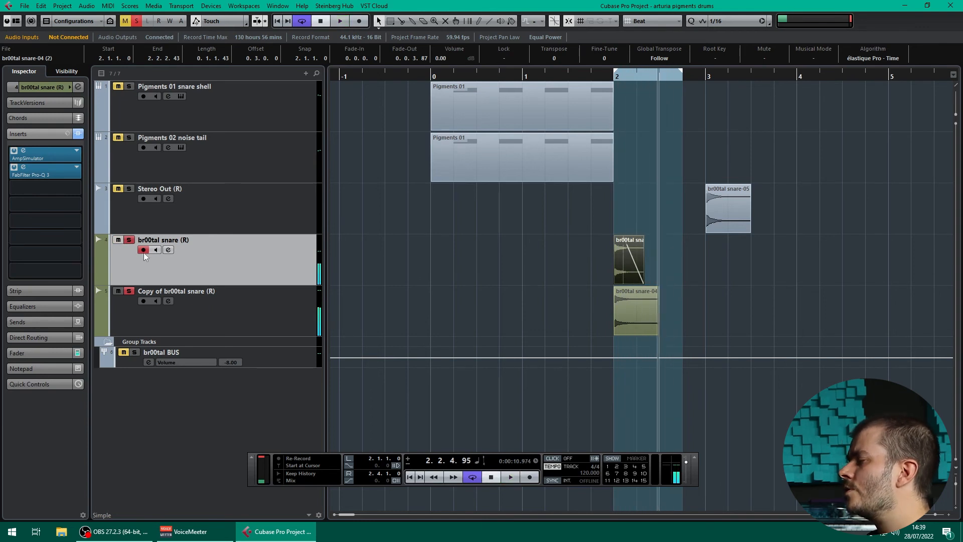
Step: Apply Phase Reverse on All Channels to the br00tal snare (R) clip and play both soloed clips from bar 2
left_click(591, 268)
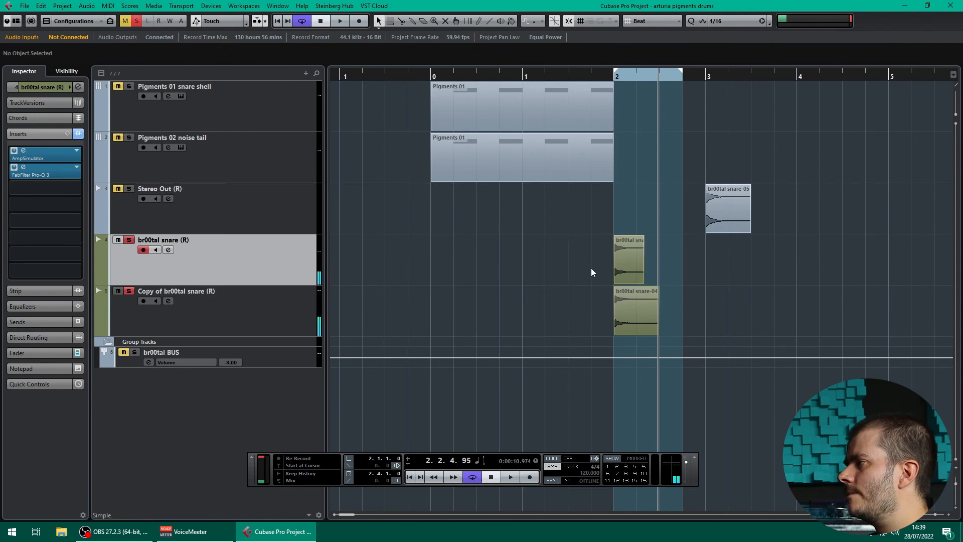
left_click(633, 268)
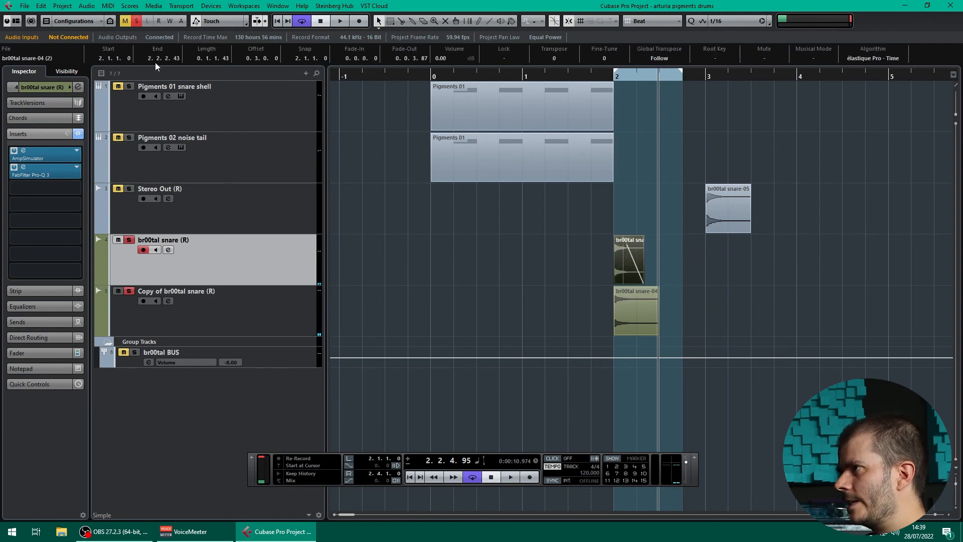
left_click(88, 6)
mouse_move(150, 17)
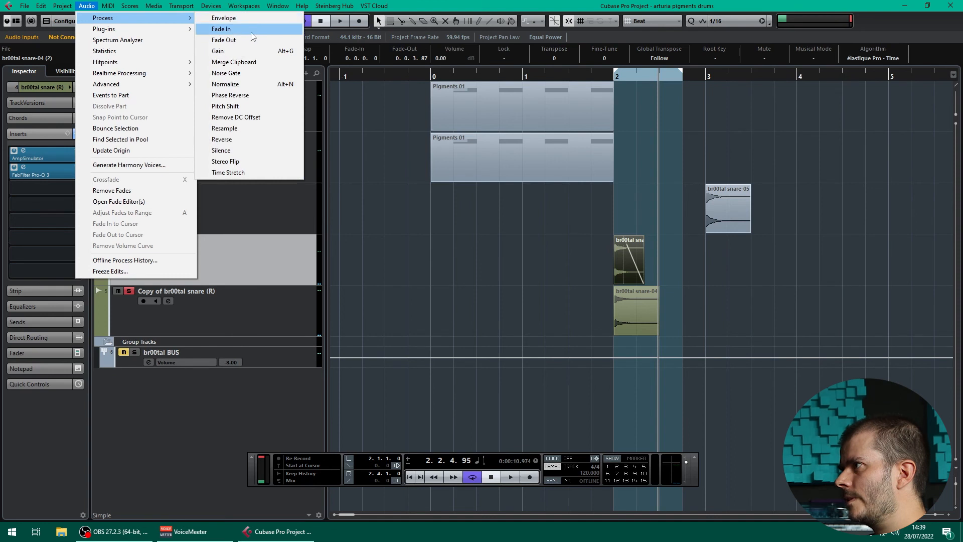
left_click(255, 95)
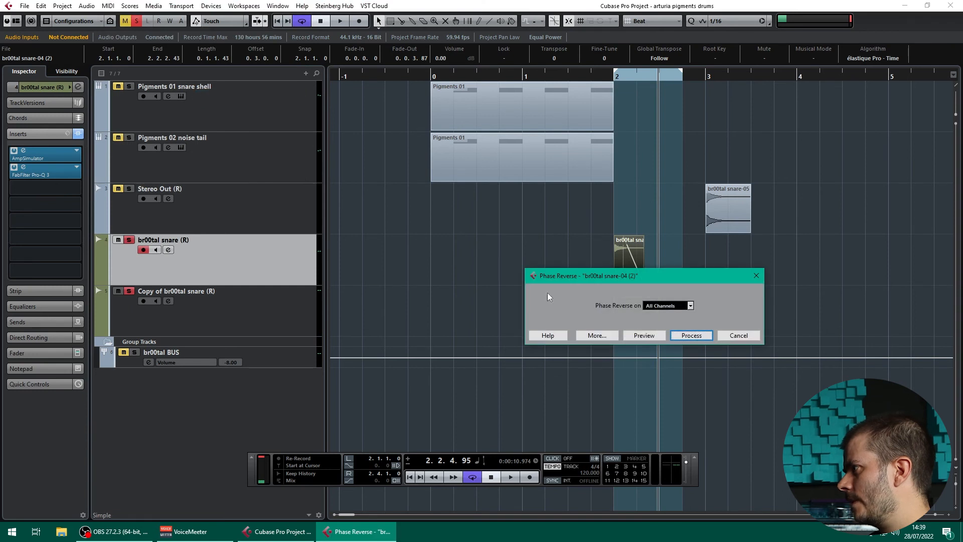
left_click(691, 335)
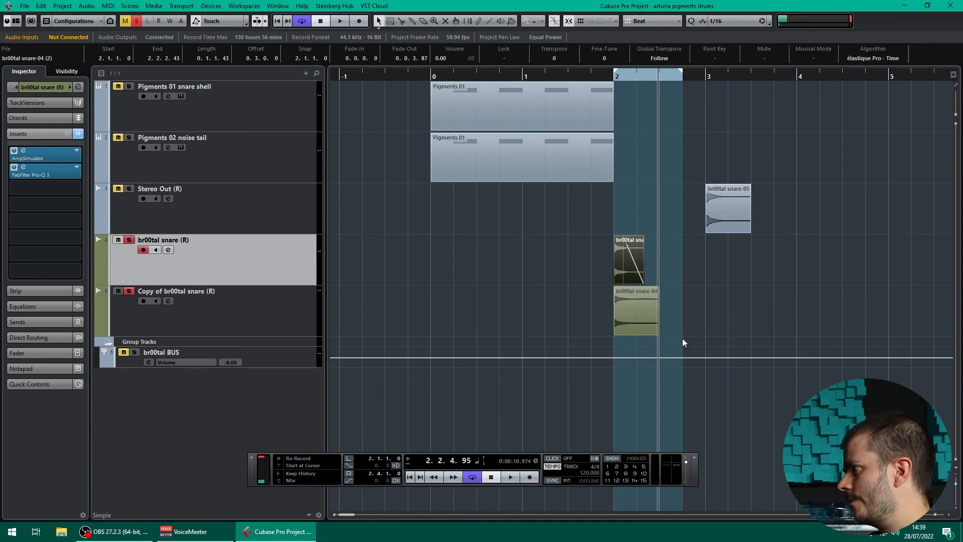
left_click(615, 77)
key("space")
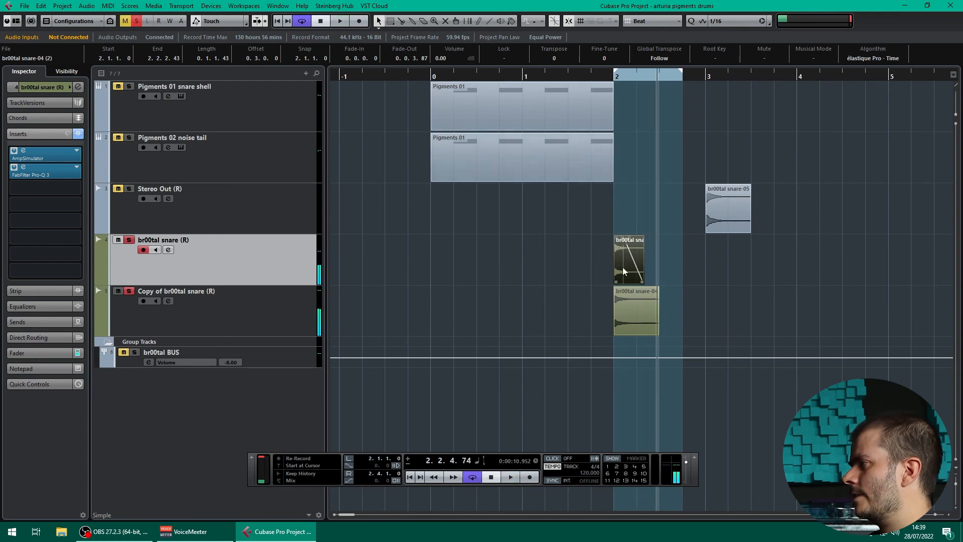
Step: Apply Phase Reverse on All Channels to the br00tal snare (R) clip a second time to restore its original polarity
left_click(87, 6)
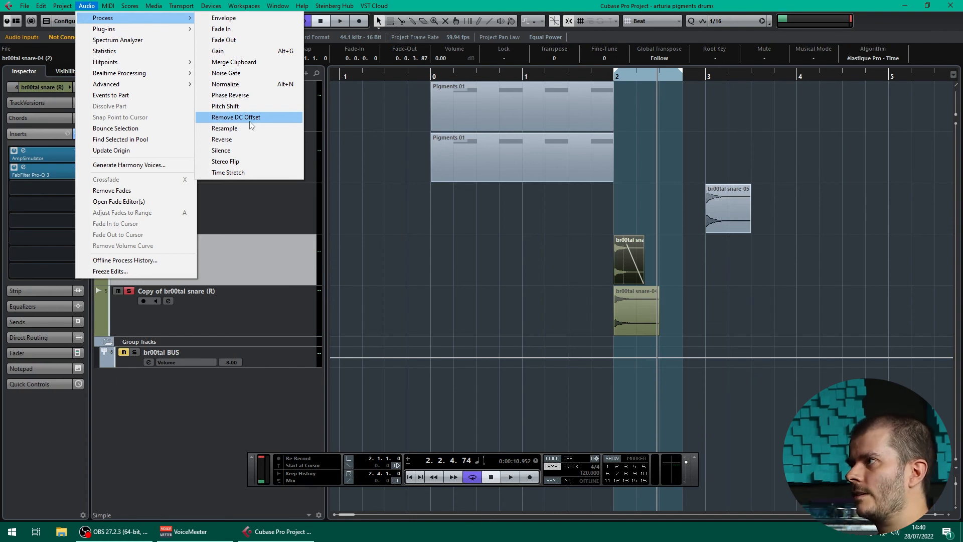
left_click(249, 96)
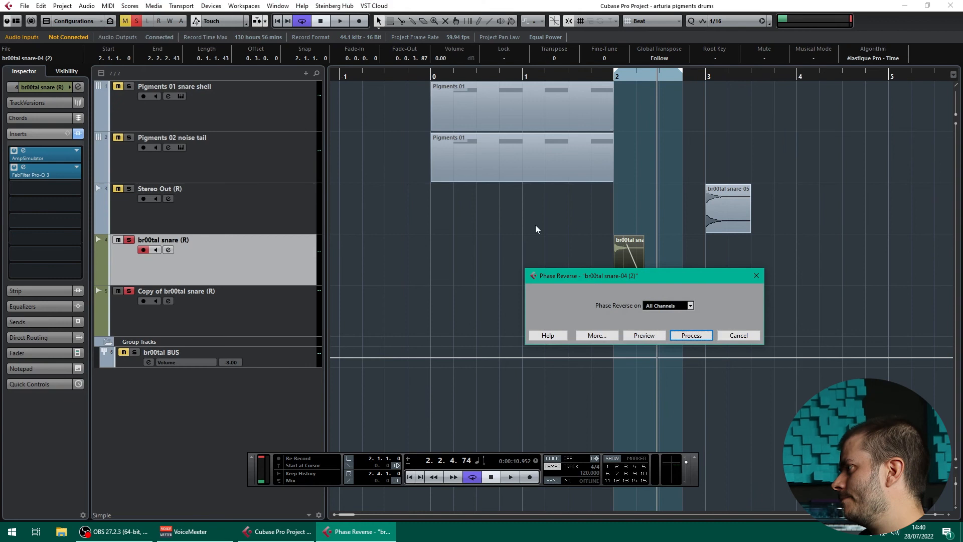
left_click(699, 338)
Step: Play the soloed br00tal snare (R) and Copy of br00tal snare (R) clips together from bar 2, and stop playback
left_click(616, 77)
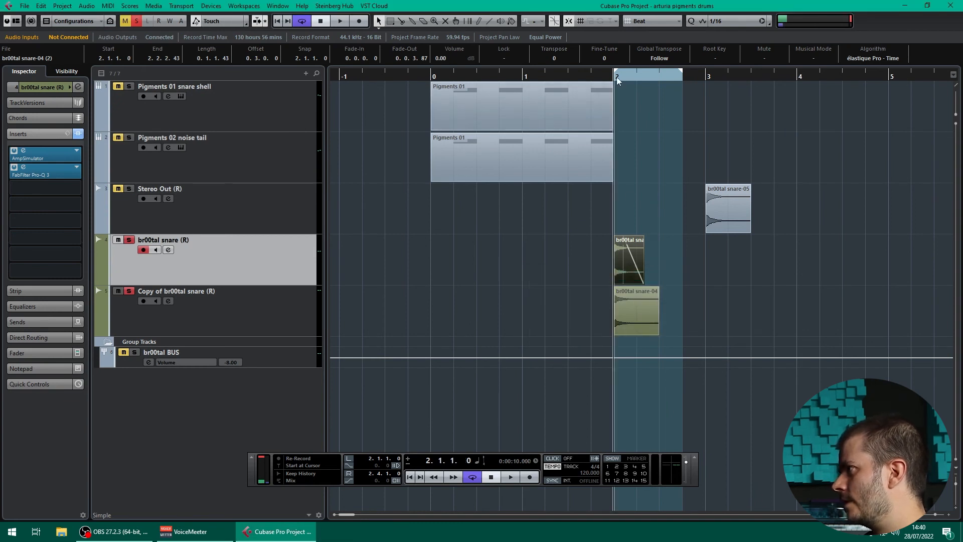
key("space")
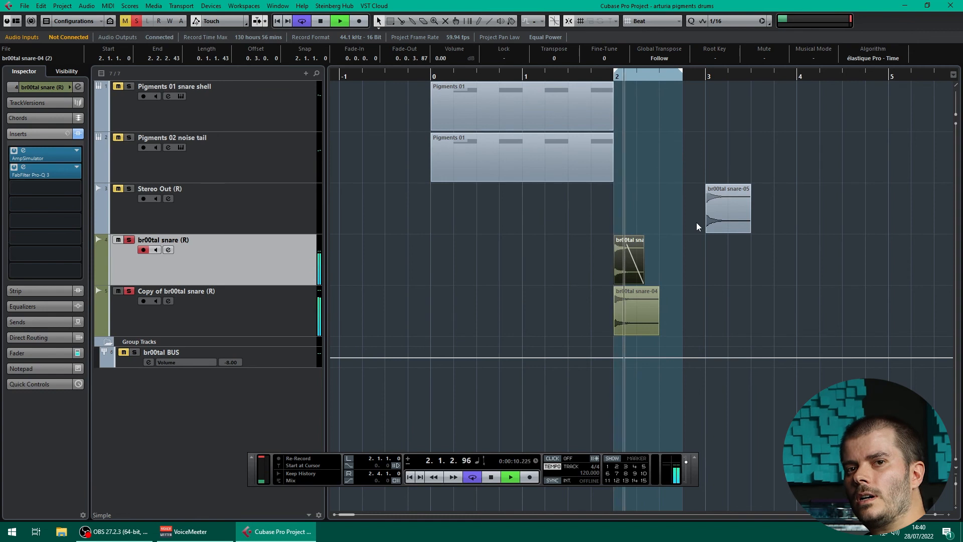
left_click(116, 242)
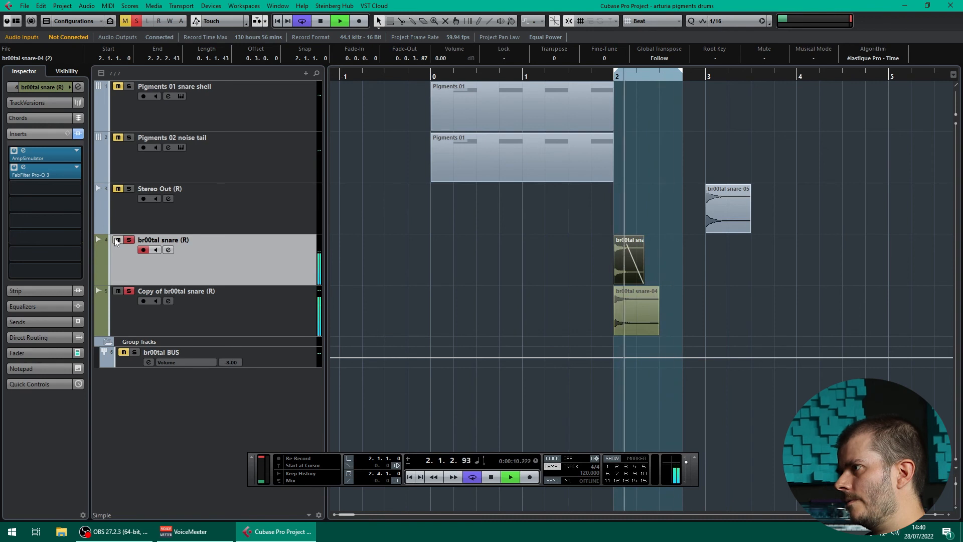
key("space")
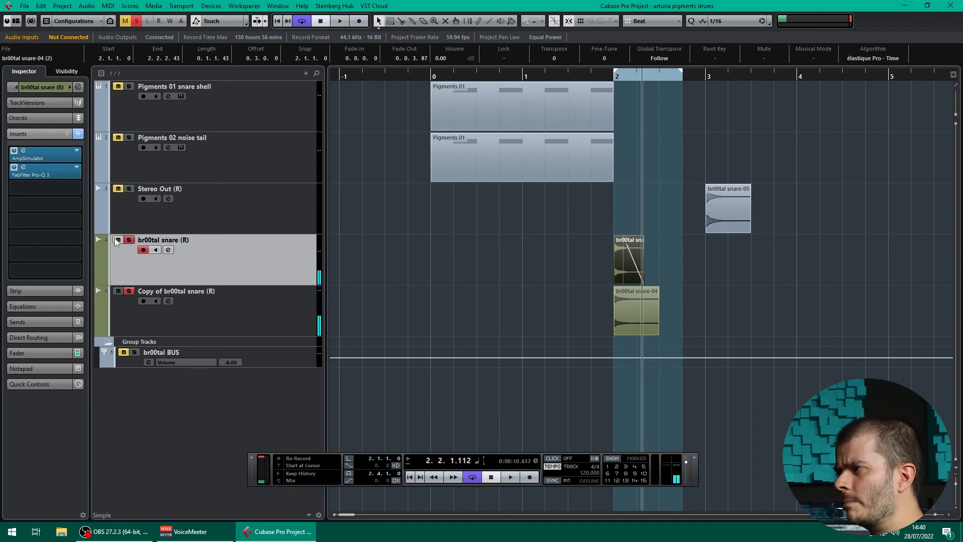
Step: Compare the br00tal snare (R) track at volumes of -5.00 and -13.0 in its track settings while the loop plays
left_click(13, 88)
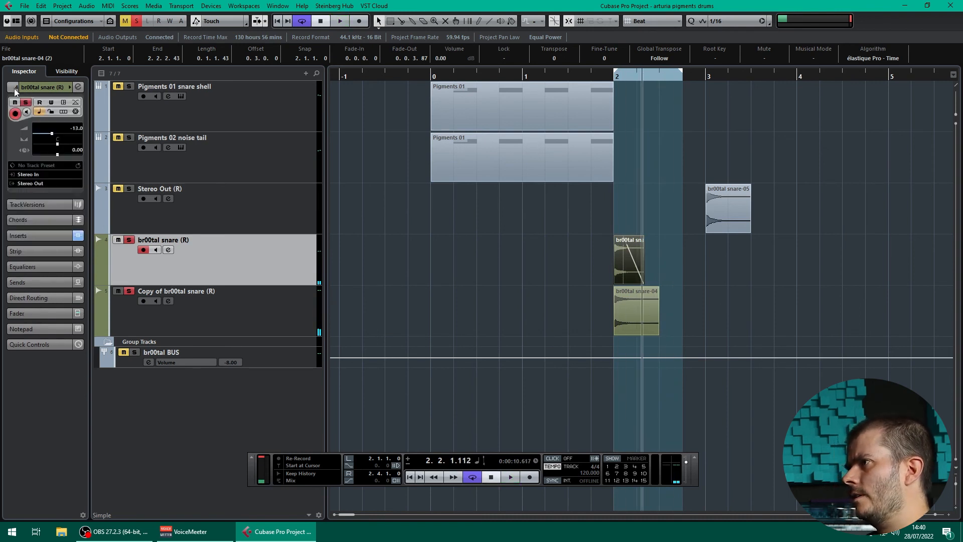
double_click(76, 131)
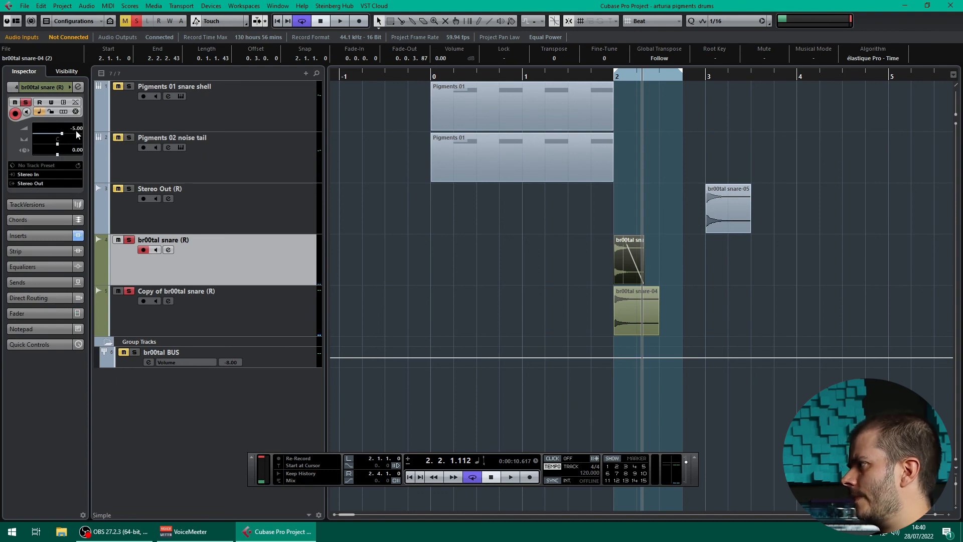
key("space")
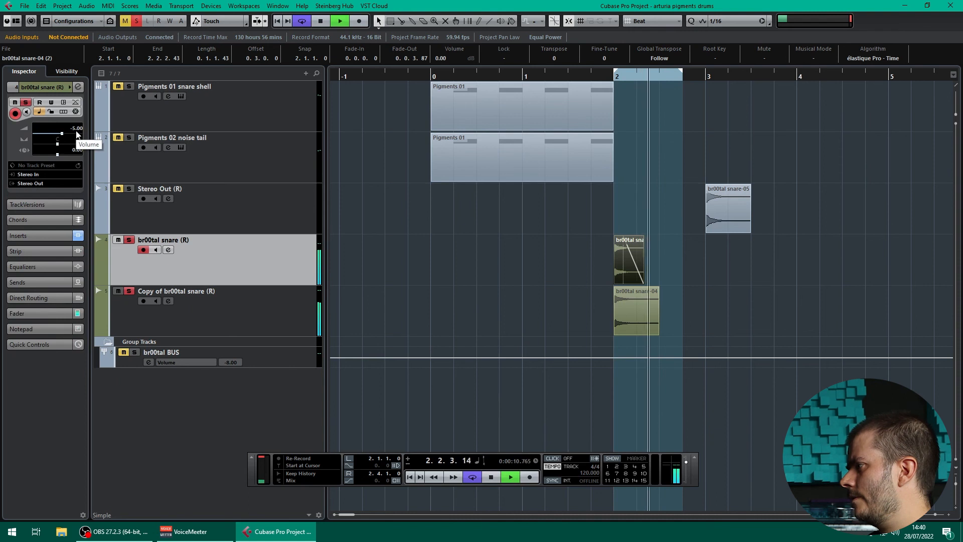
double_click(76, 131)
type("-13")
key("Return")
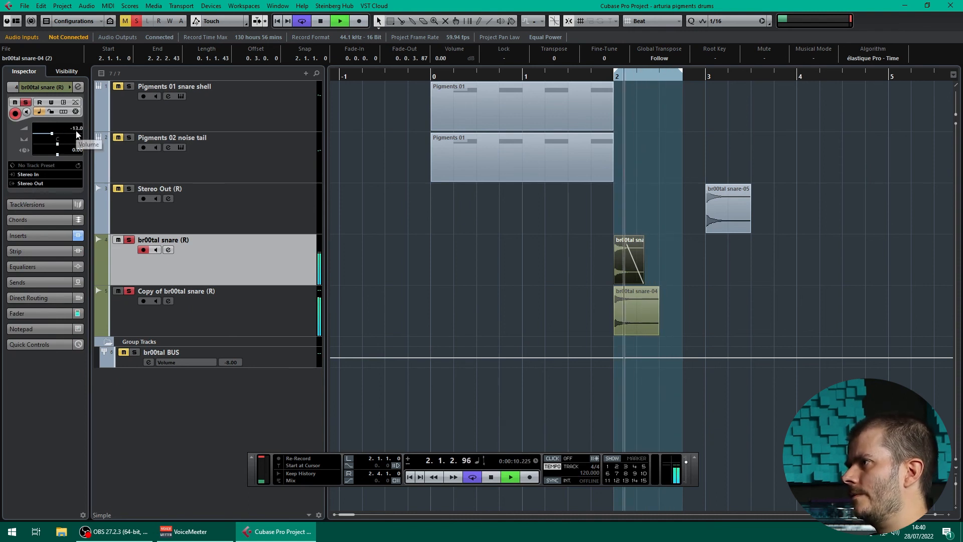
Step: Audition the br00tal snare (R) track at a volume of -8.00, return it to -13.0, replay the loop, and stop playback
key("space")
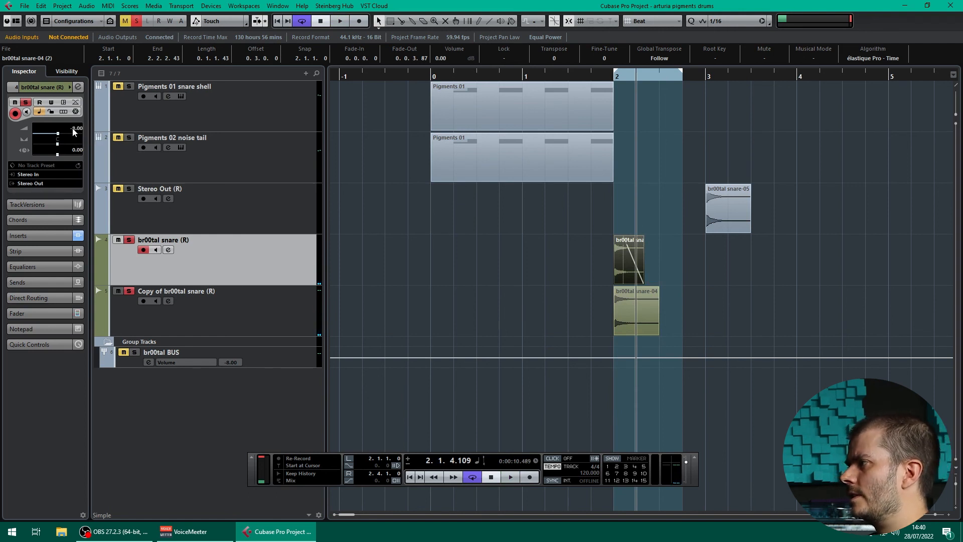
key("space")
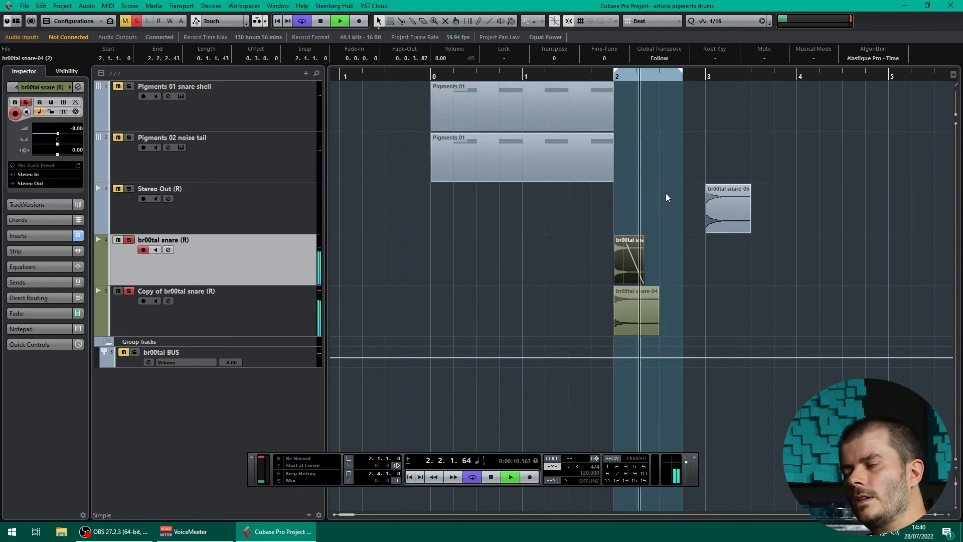
key("space")
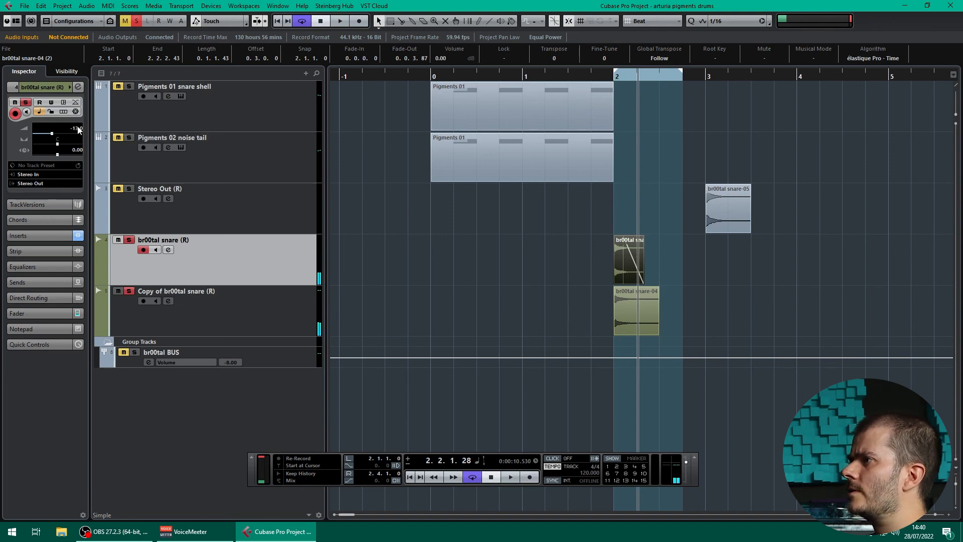
key("space")
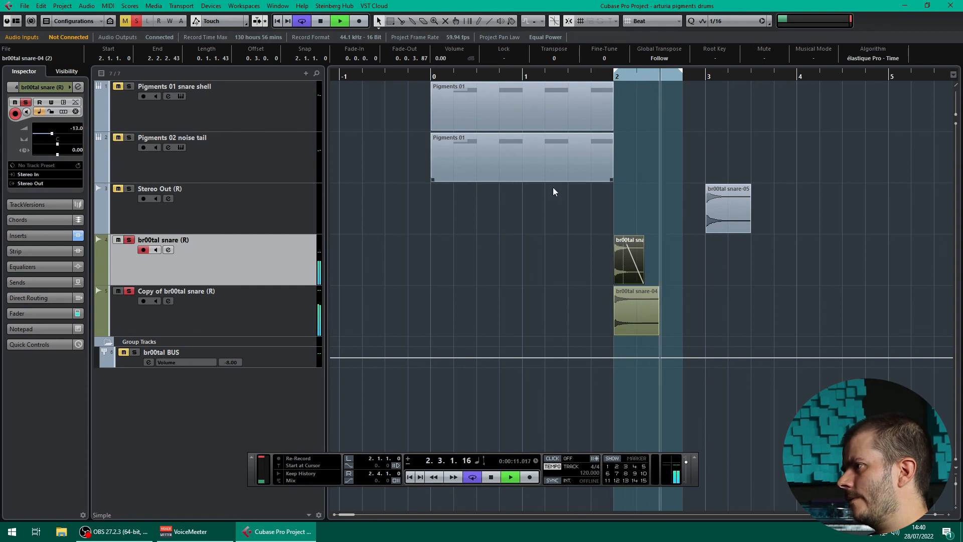
key("space")
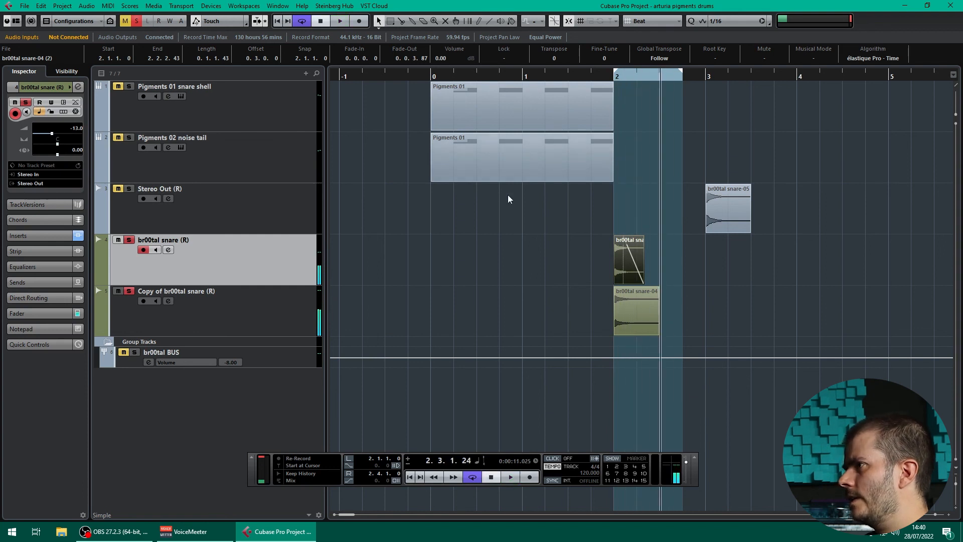
Step: Clear all mutes and solos, and solo only the Stereo Out (R) track
left_click(137, 20)
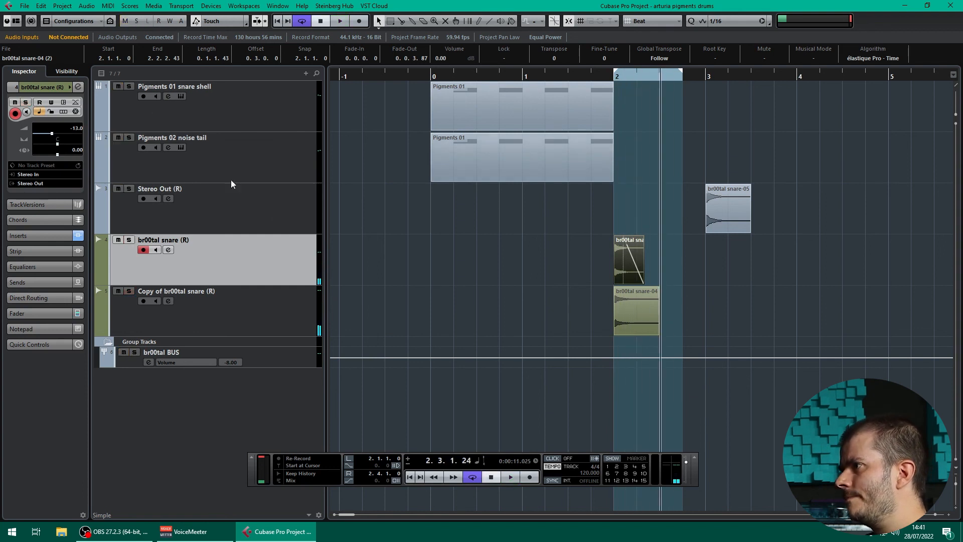
left_click(166, 206)
left_click(129, 189)
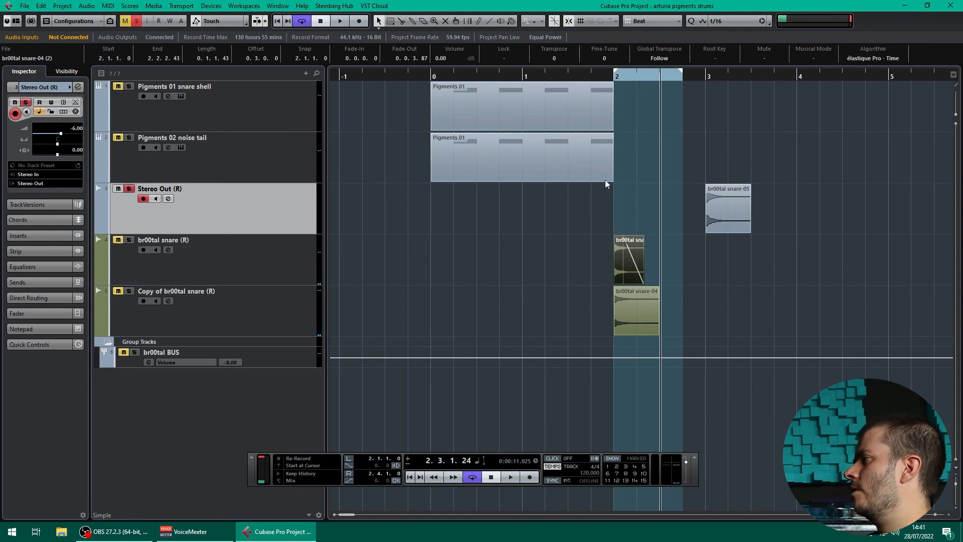
Step: Move the playback position to bar 3 and set the loop range from bar 3 to bar 4
left_click(615, 77)
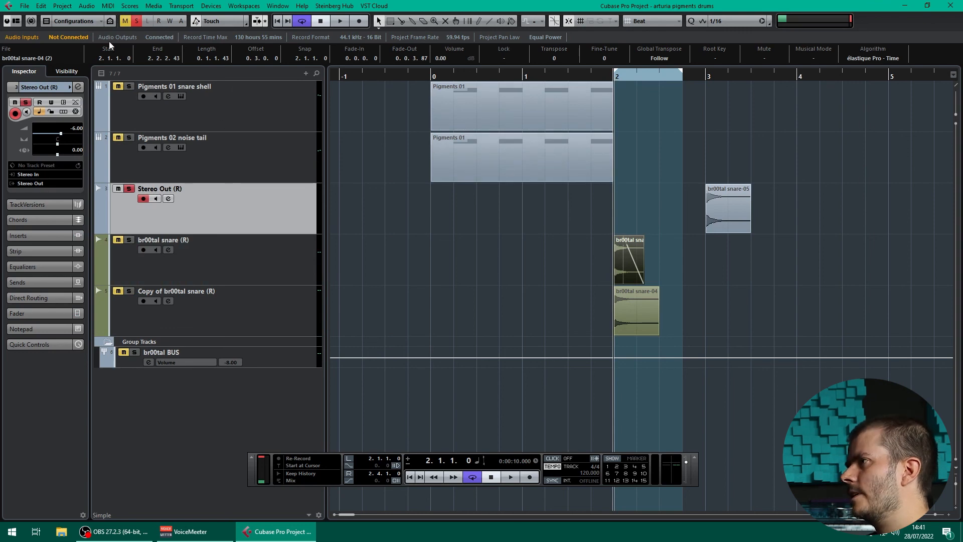
left_click_drag(583, 258, 630, 291)
left_click(704, 78)
left_click_drag(683, 72, 793, 78)
left_click_drag(627, 78, 697, 95)
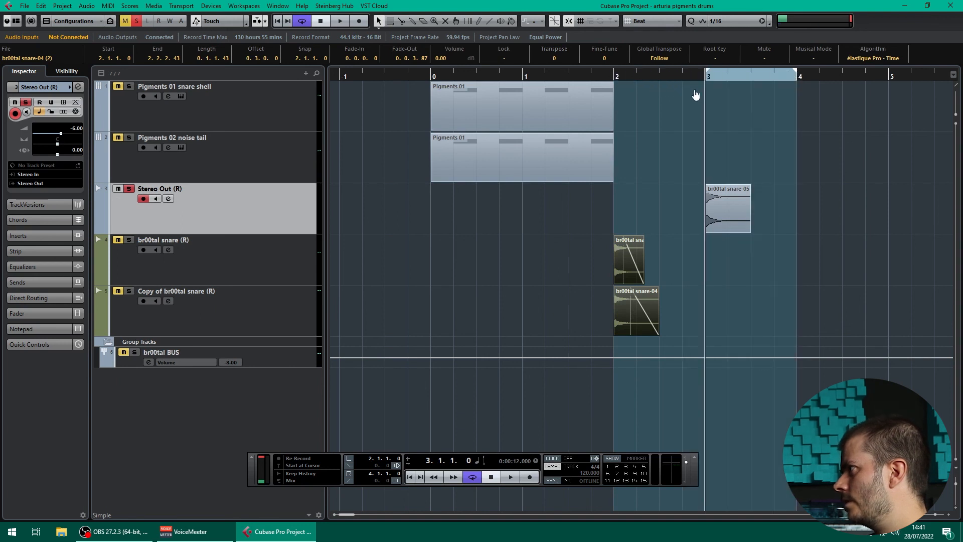
Step: Audition the br00tal snare-05 clip on the Stereo Out (R) track and lengthen its fade-out to 0.0.3.24
left_click(727, 221)
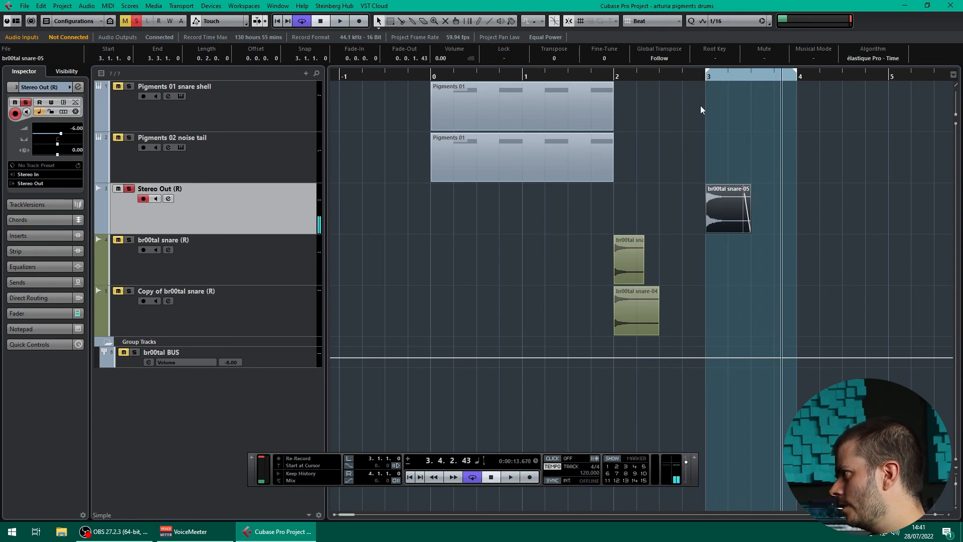
key("space")
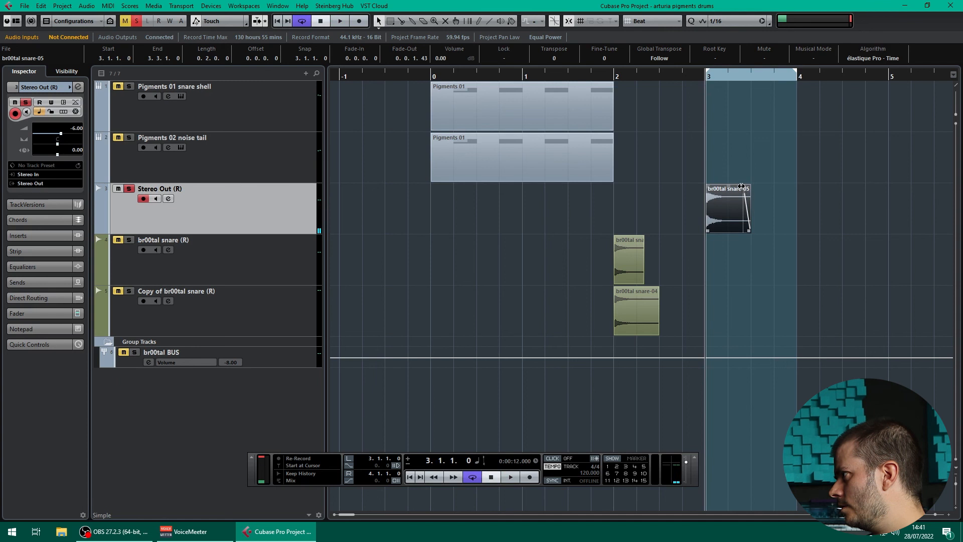
left_click_drag(742, 189, 736, 189)
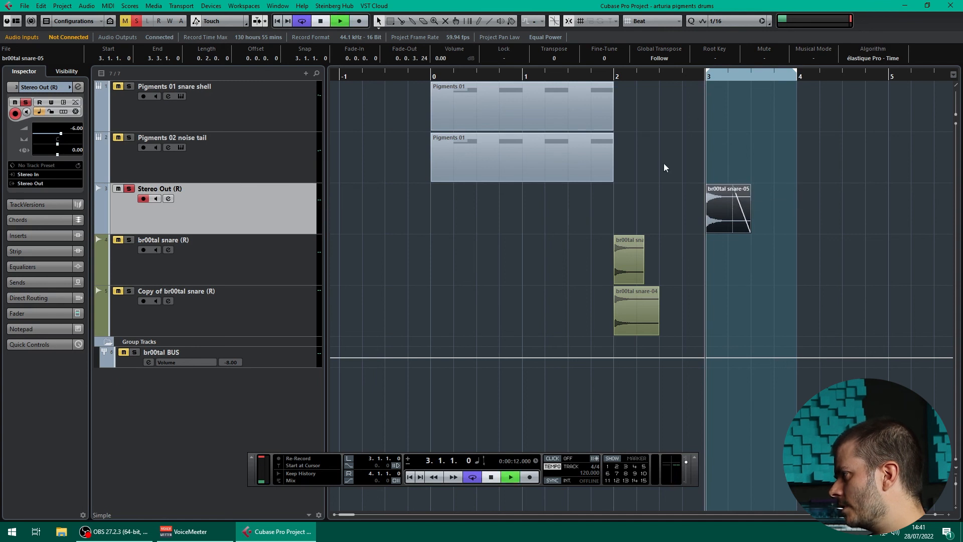
key("space")
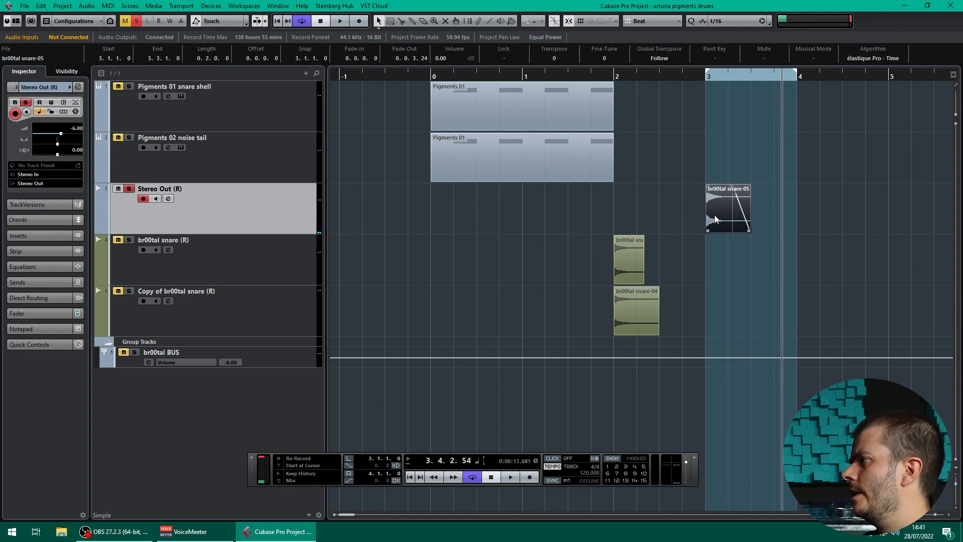
Step: Replay the br00tal snare-05 clip from bar 3 several times and stop playback
left_click(701, 79)
key("space")
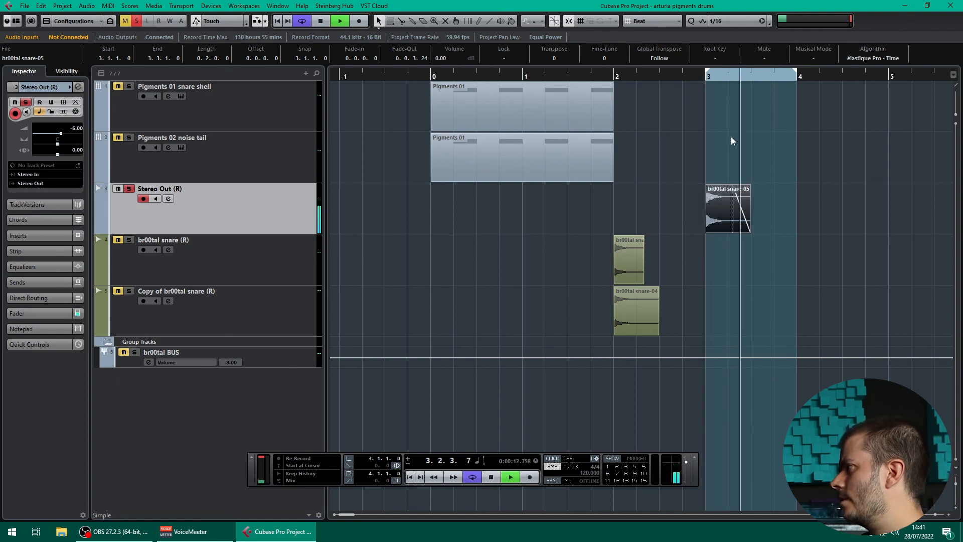
left_click(706, 79)
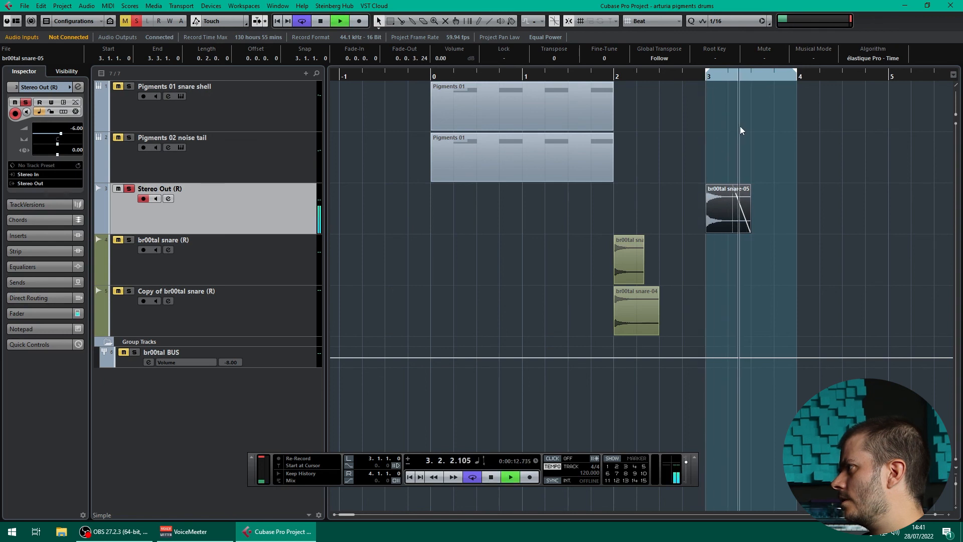
left_click(710, 75)
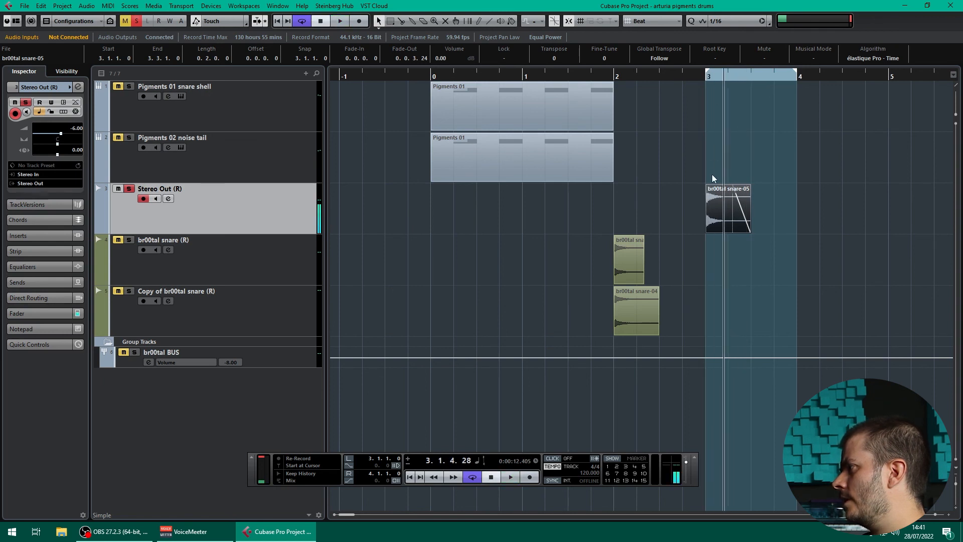
Step: Normalize the br00tal snare-05 clip to 0.00 dB and play it from bar 3 with the Stereo Out (R) track volume set to 0.00
key("n")
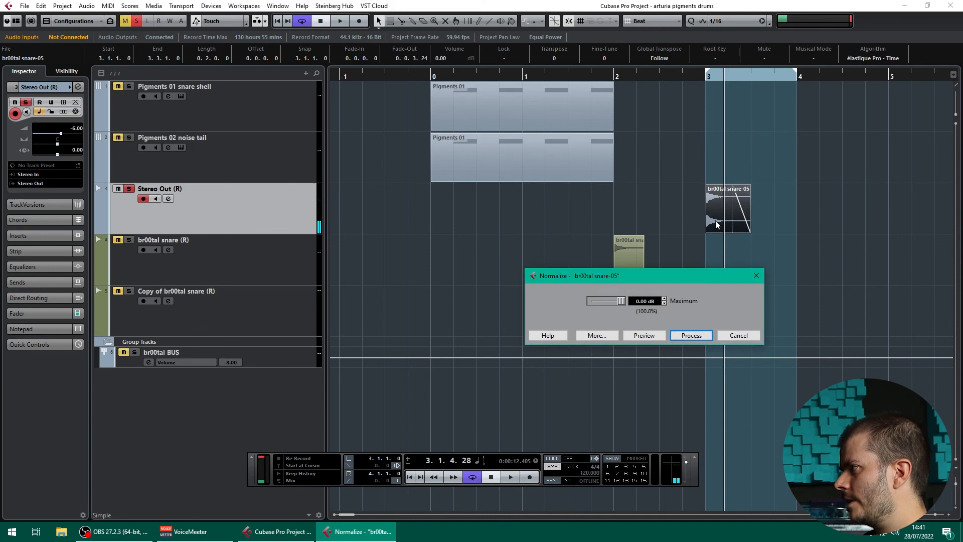
left_click(691, 338)
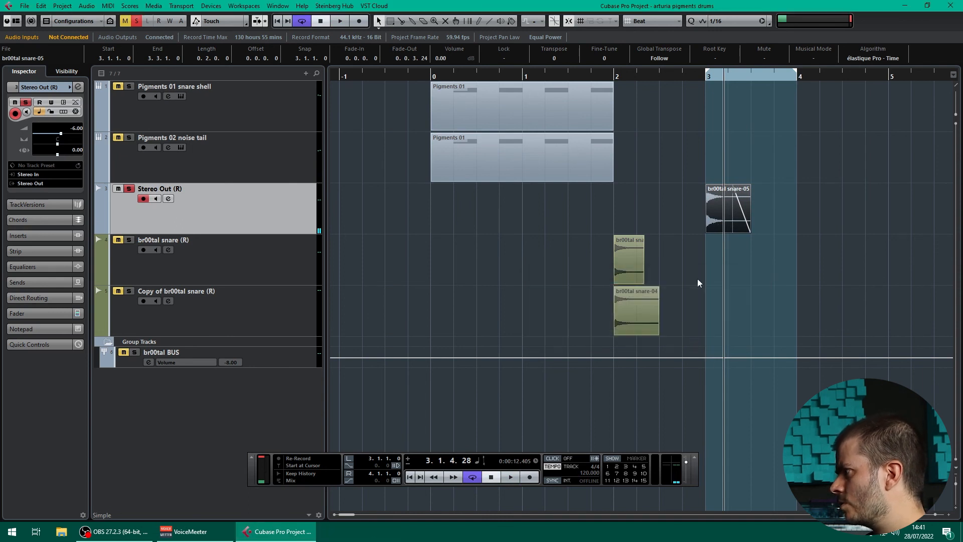
left_click(708, 78)
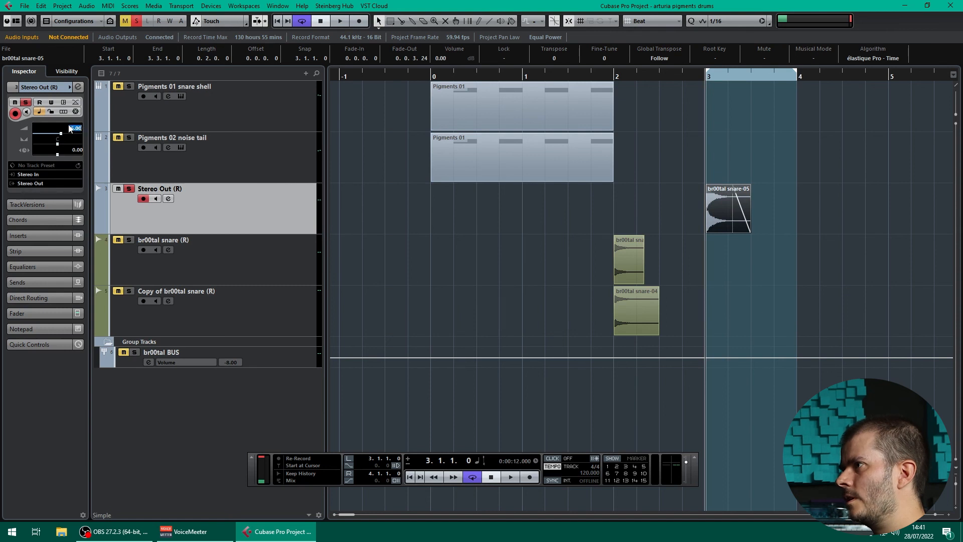
key("space")
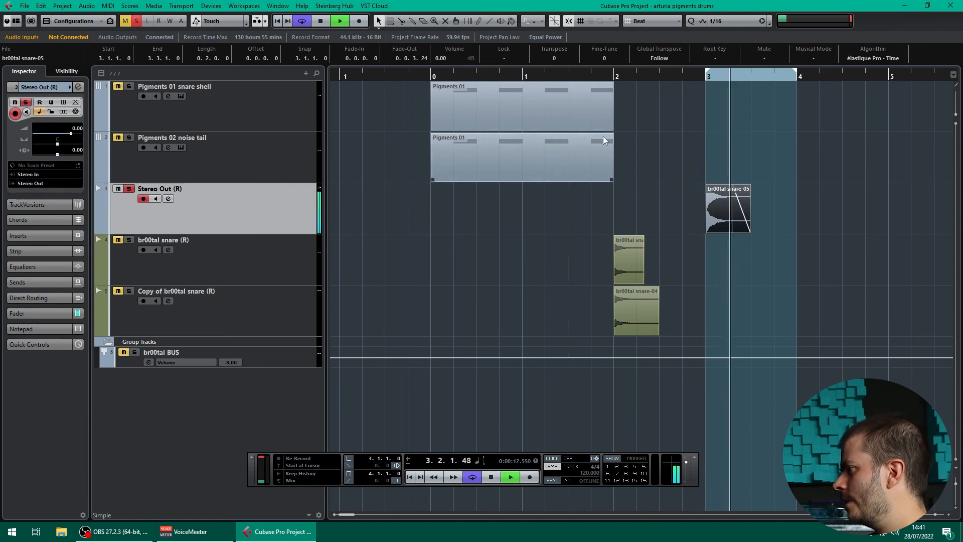